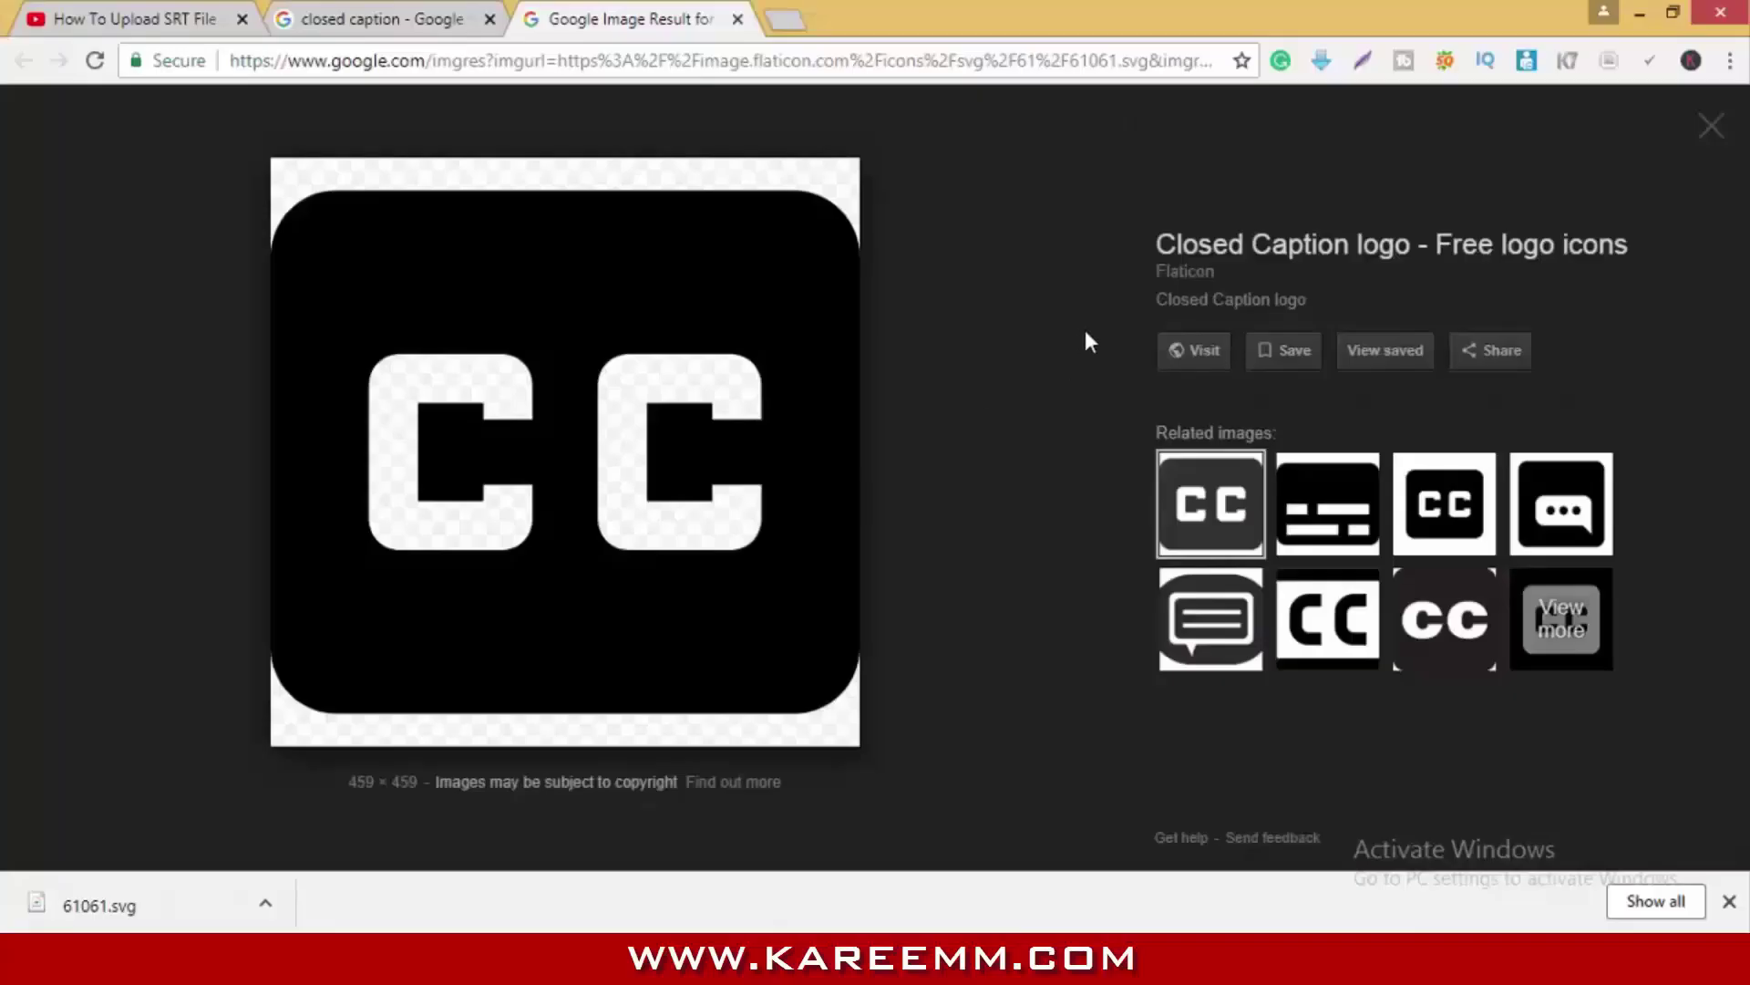
Step: Select the Flaticon source name under the Closed Caption logo preview in Google Images
double_click(1217, 277)
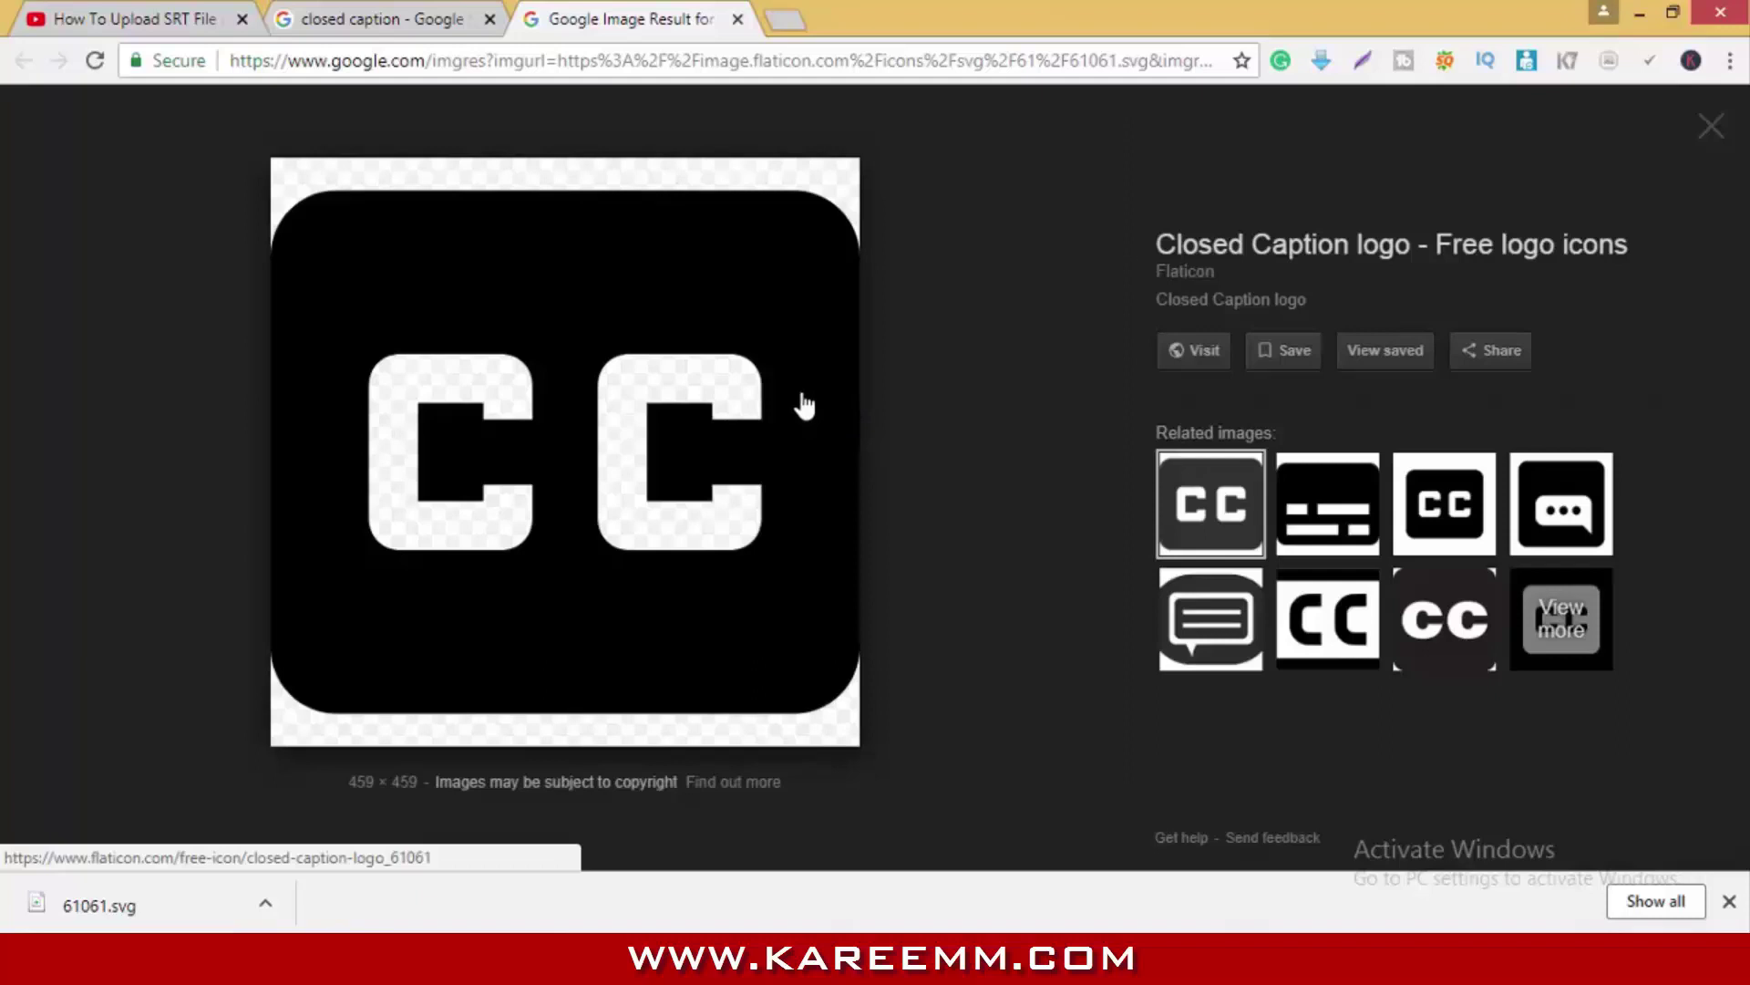
Step: Go to the Flaticon page and open the CC icon image 61061.svg alone in a new tab
left_click(1200, 352)
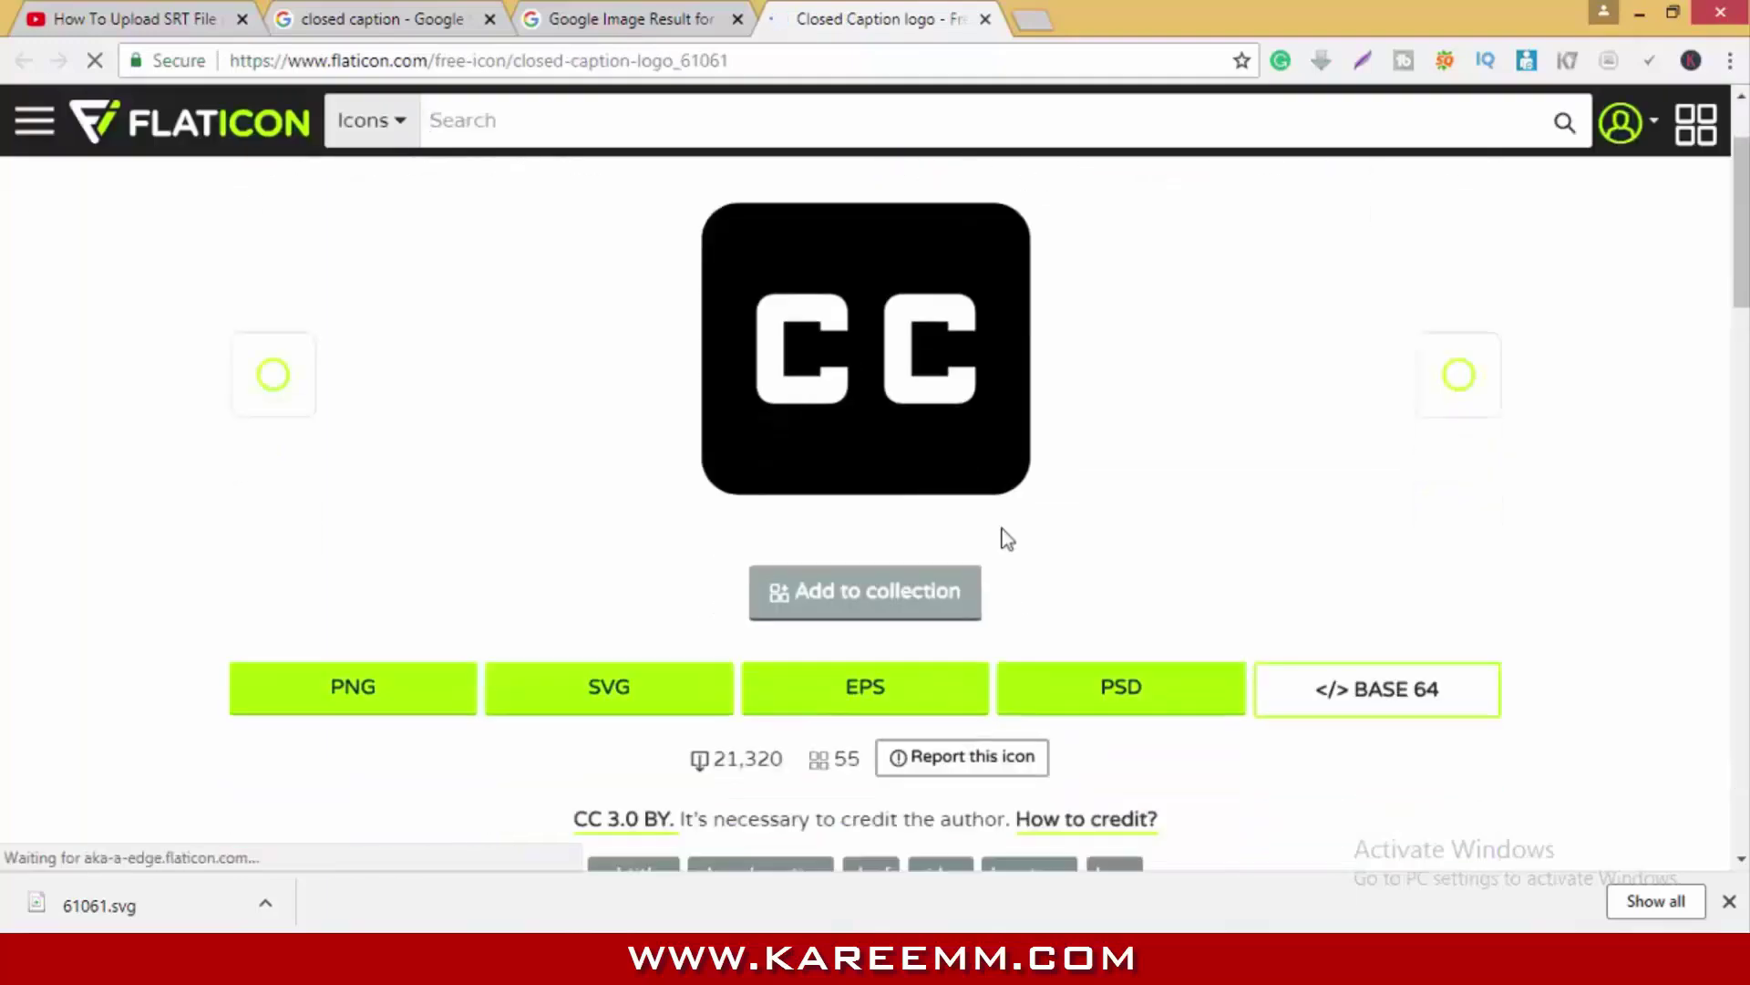
right_click(853, 417)
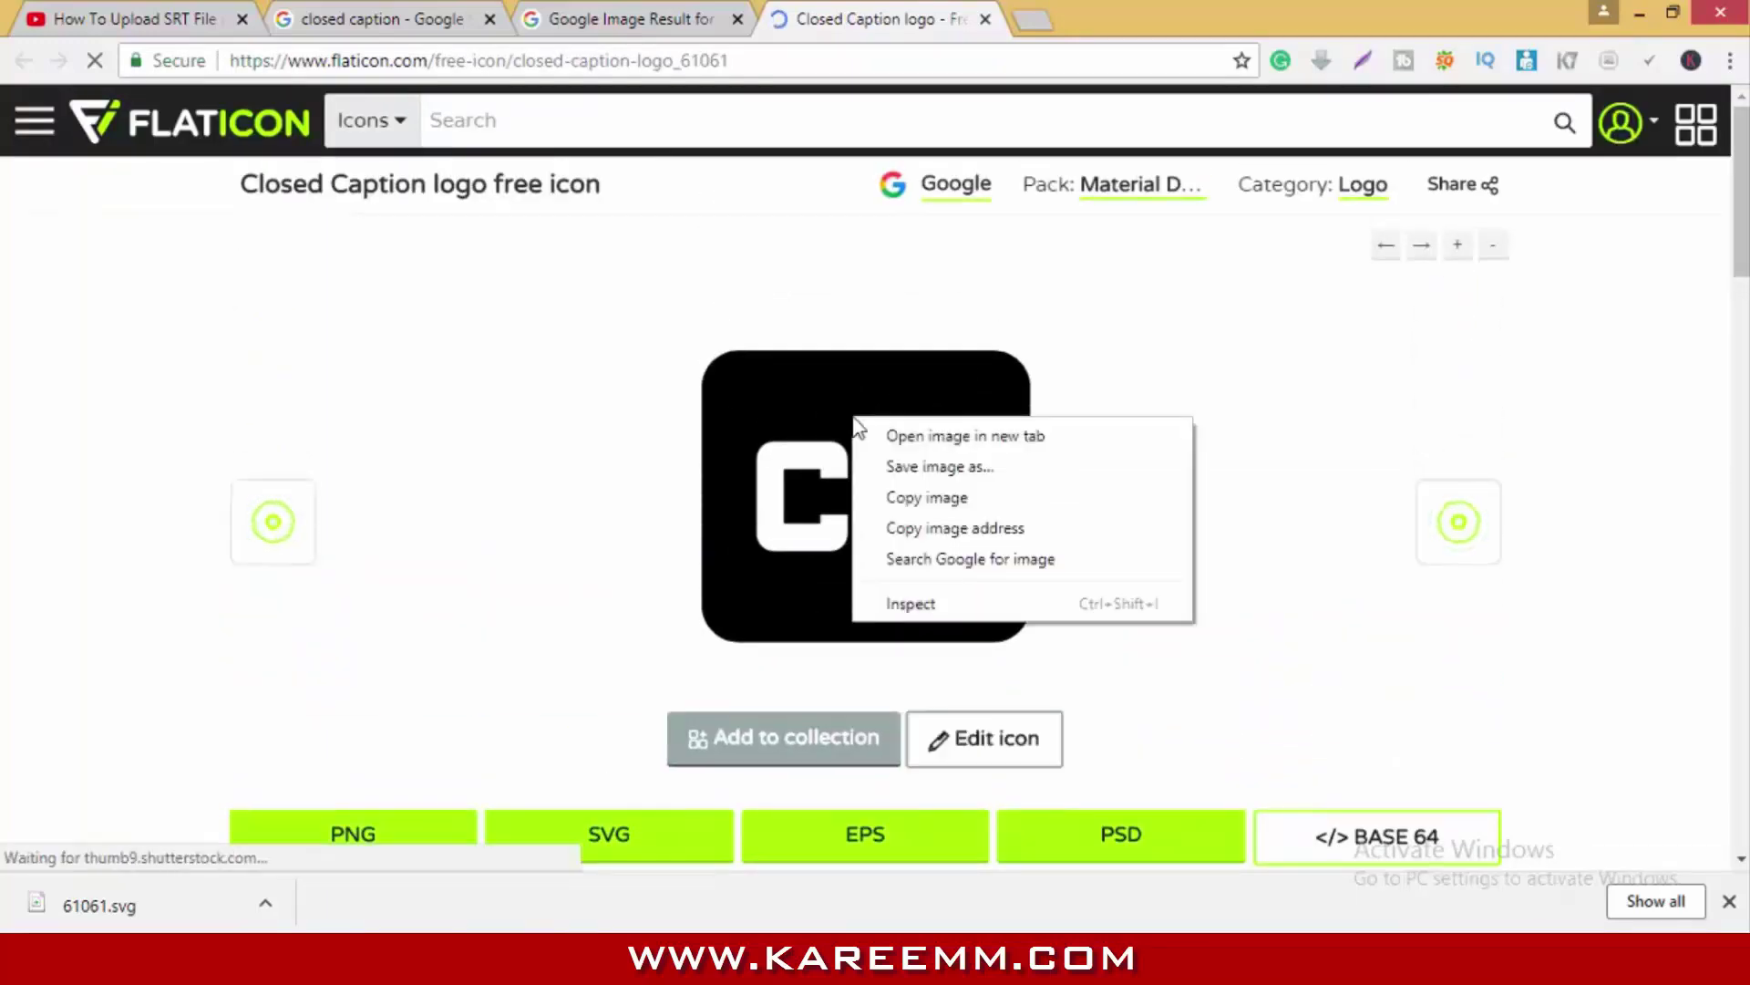
left_click(912, 435)
left_click(1106, 11)
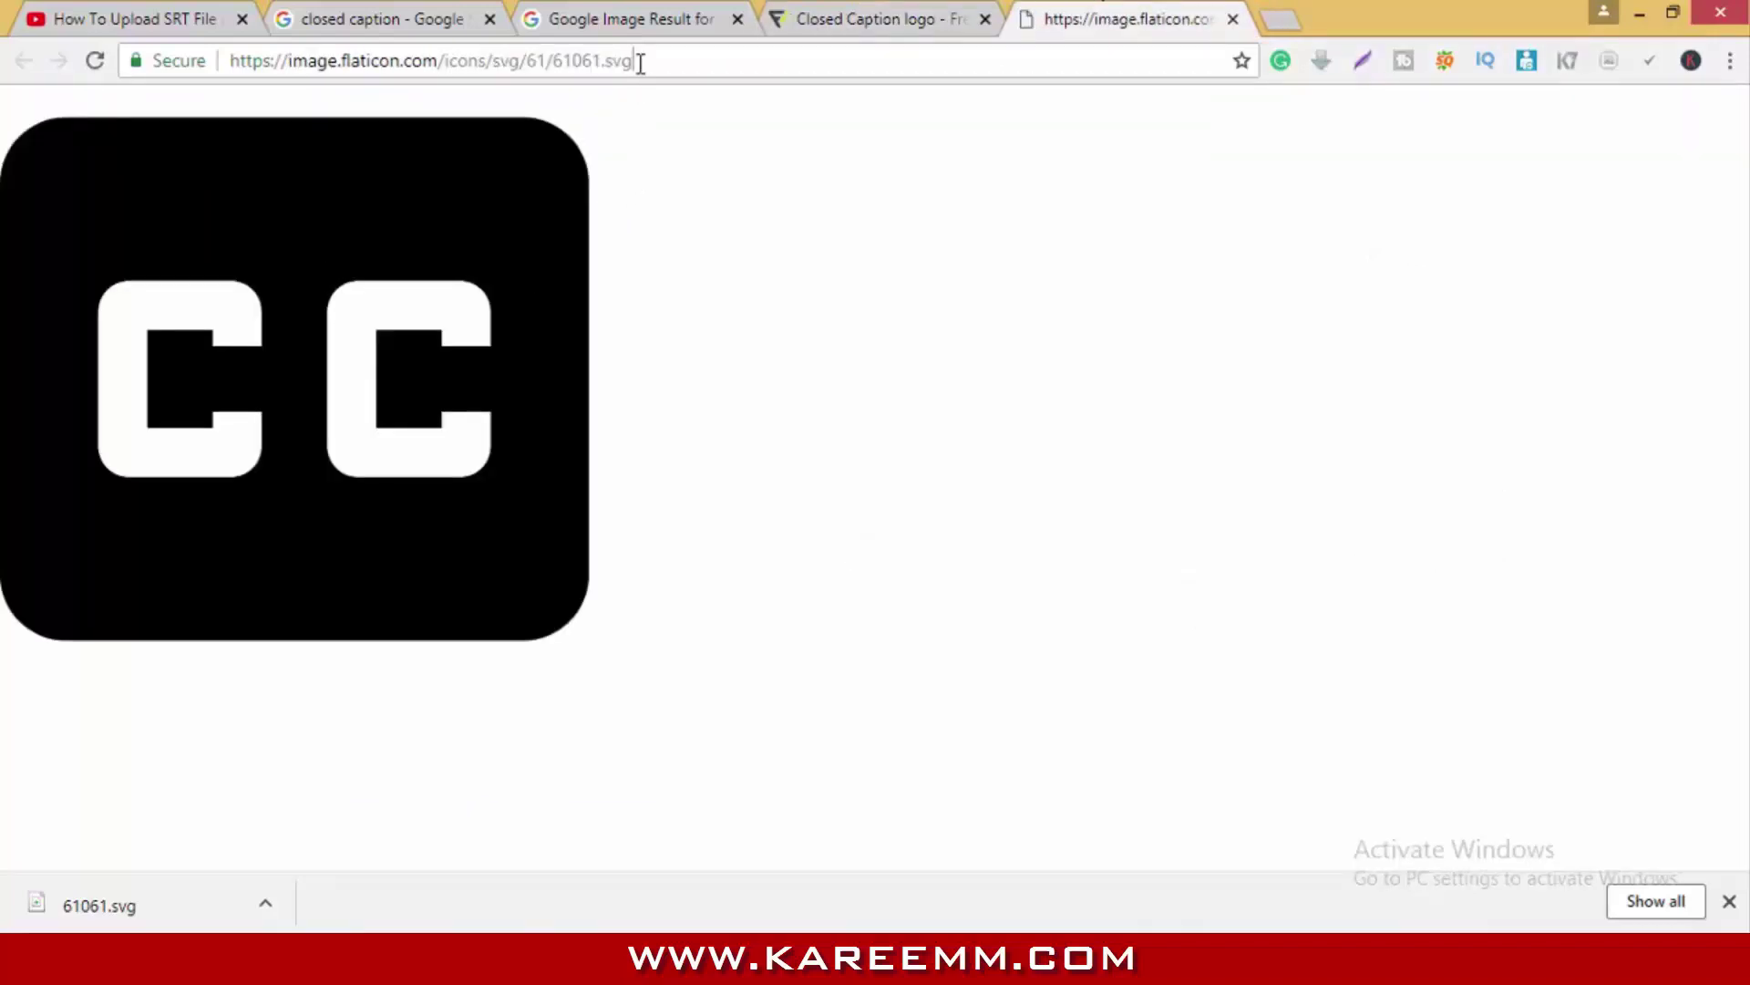
Step: Save the SVG page with Save as, naming it cc in the Desktop folder
mouse_move(478, 52)
left_mouse_down()
mouse_move(305, 60)
mouse_move(487, 69)
left_mouse_up()
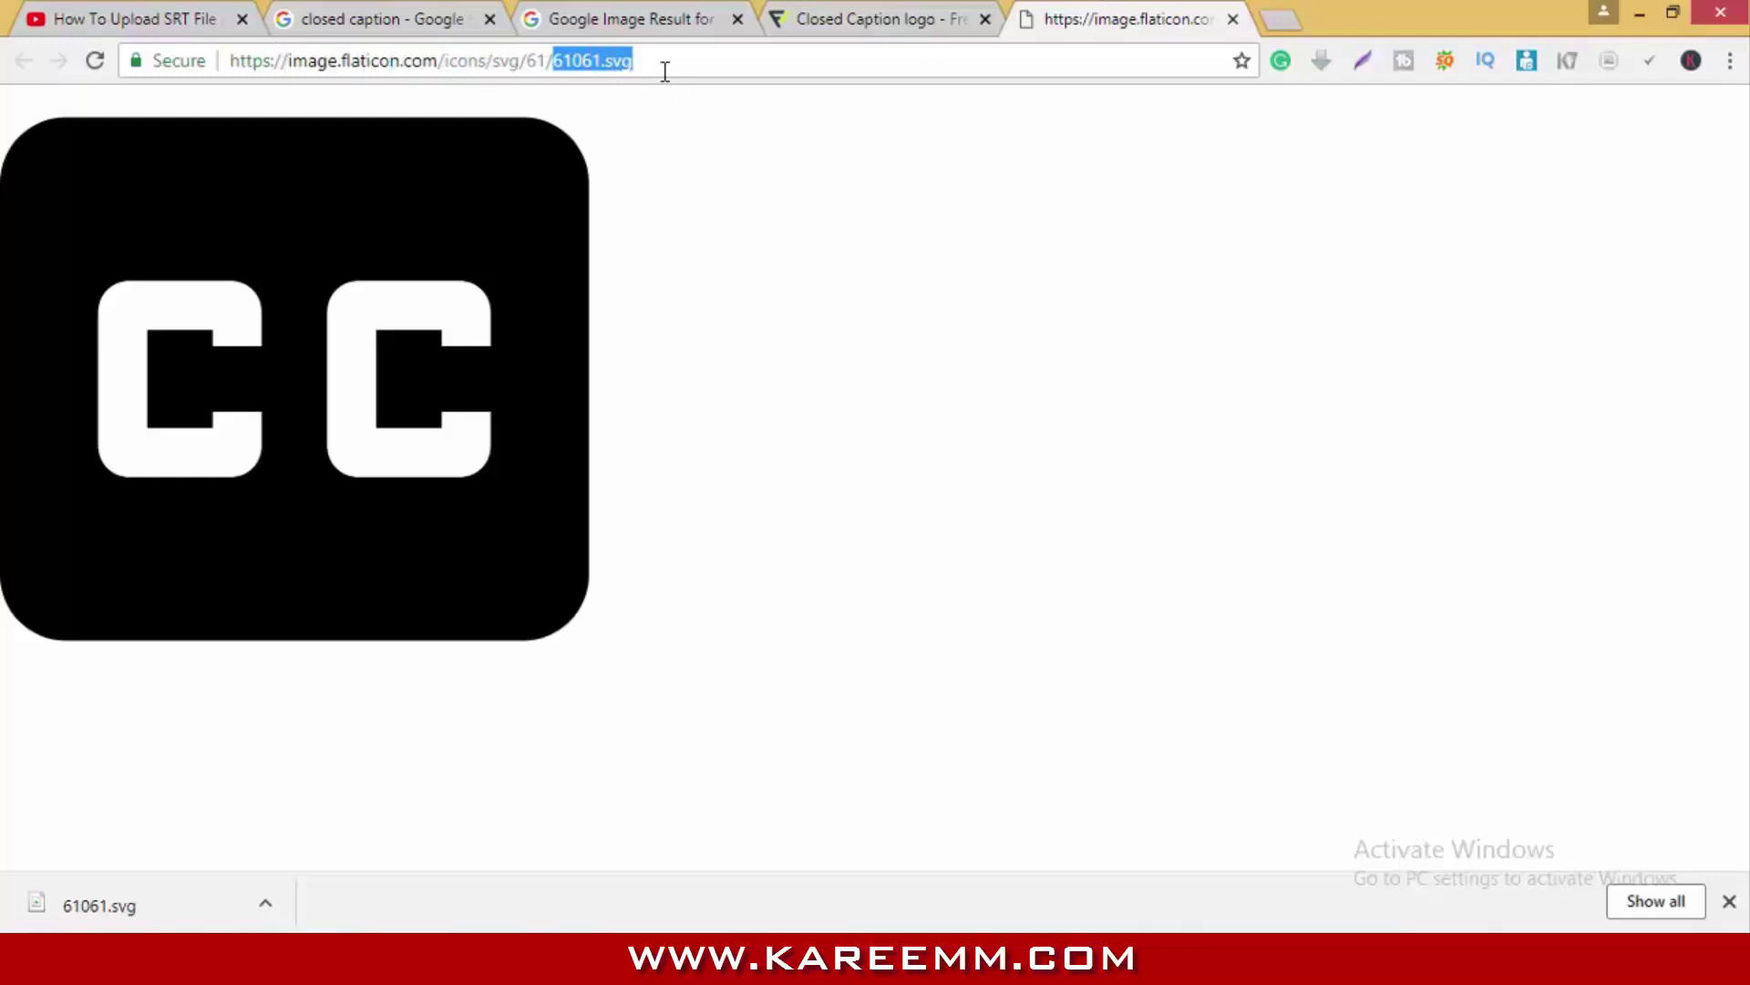
right_click(365, 159)
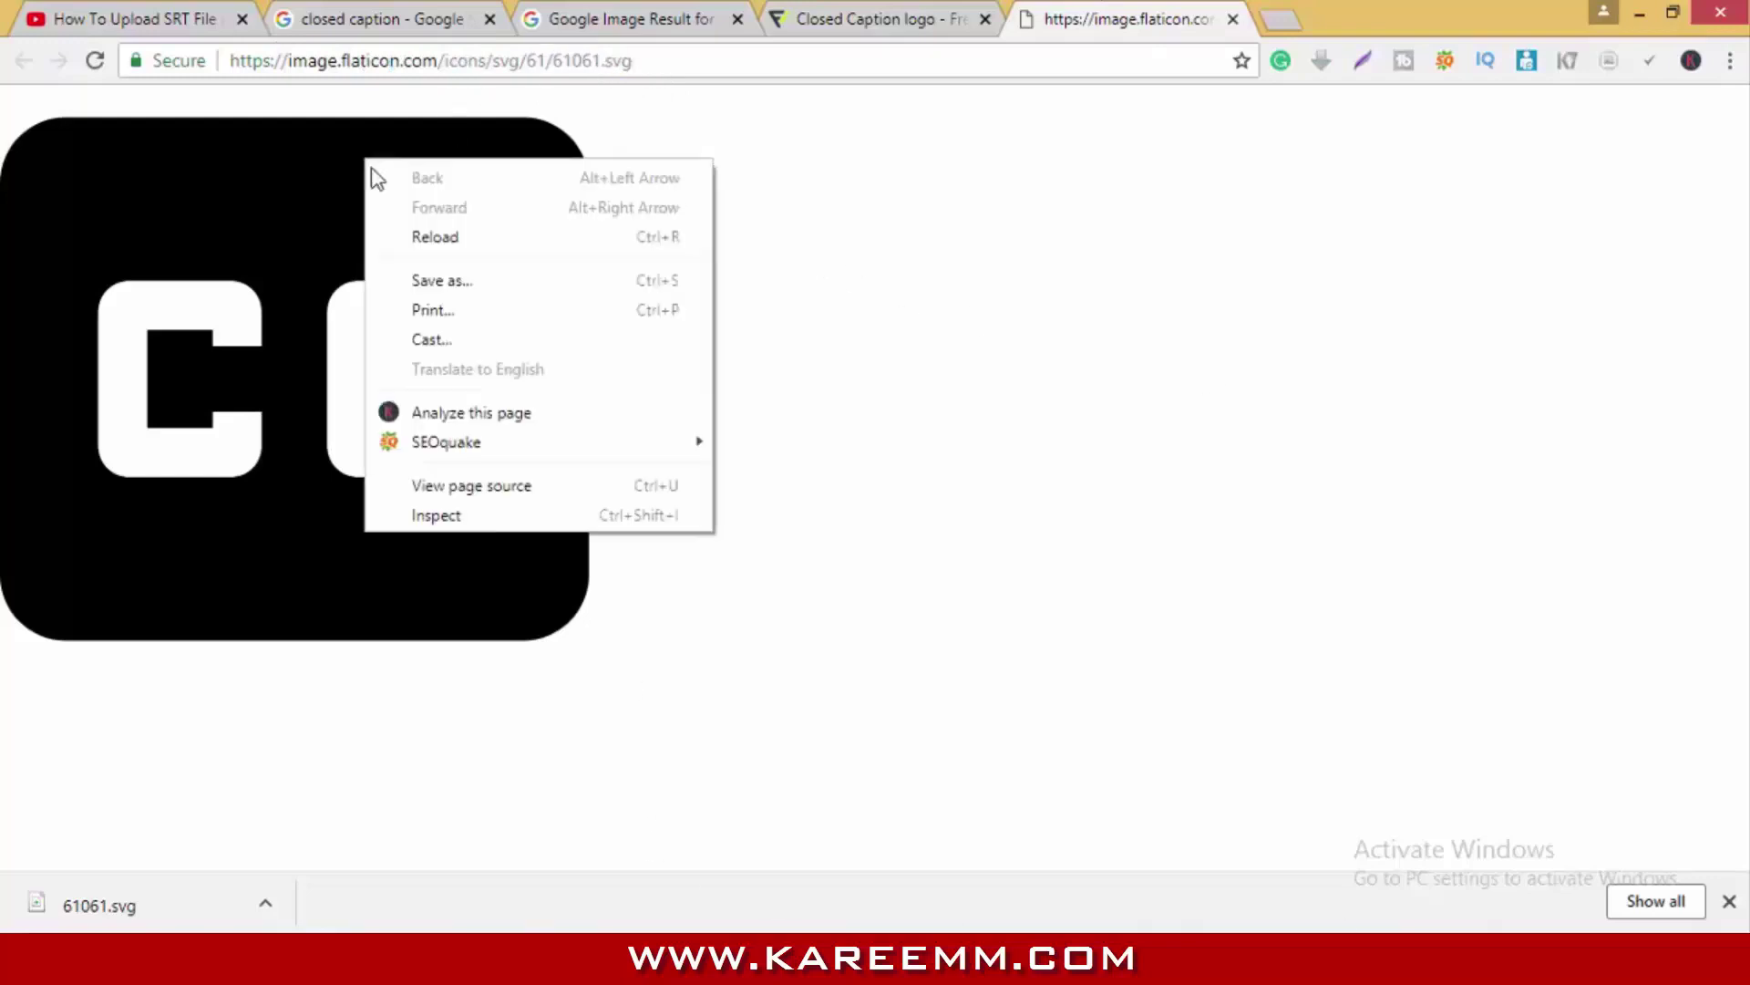
left_click(500, 283)
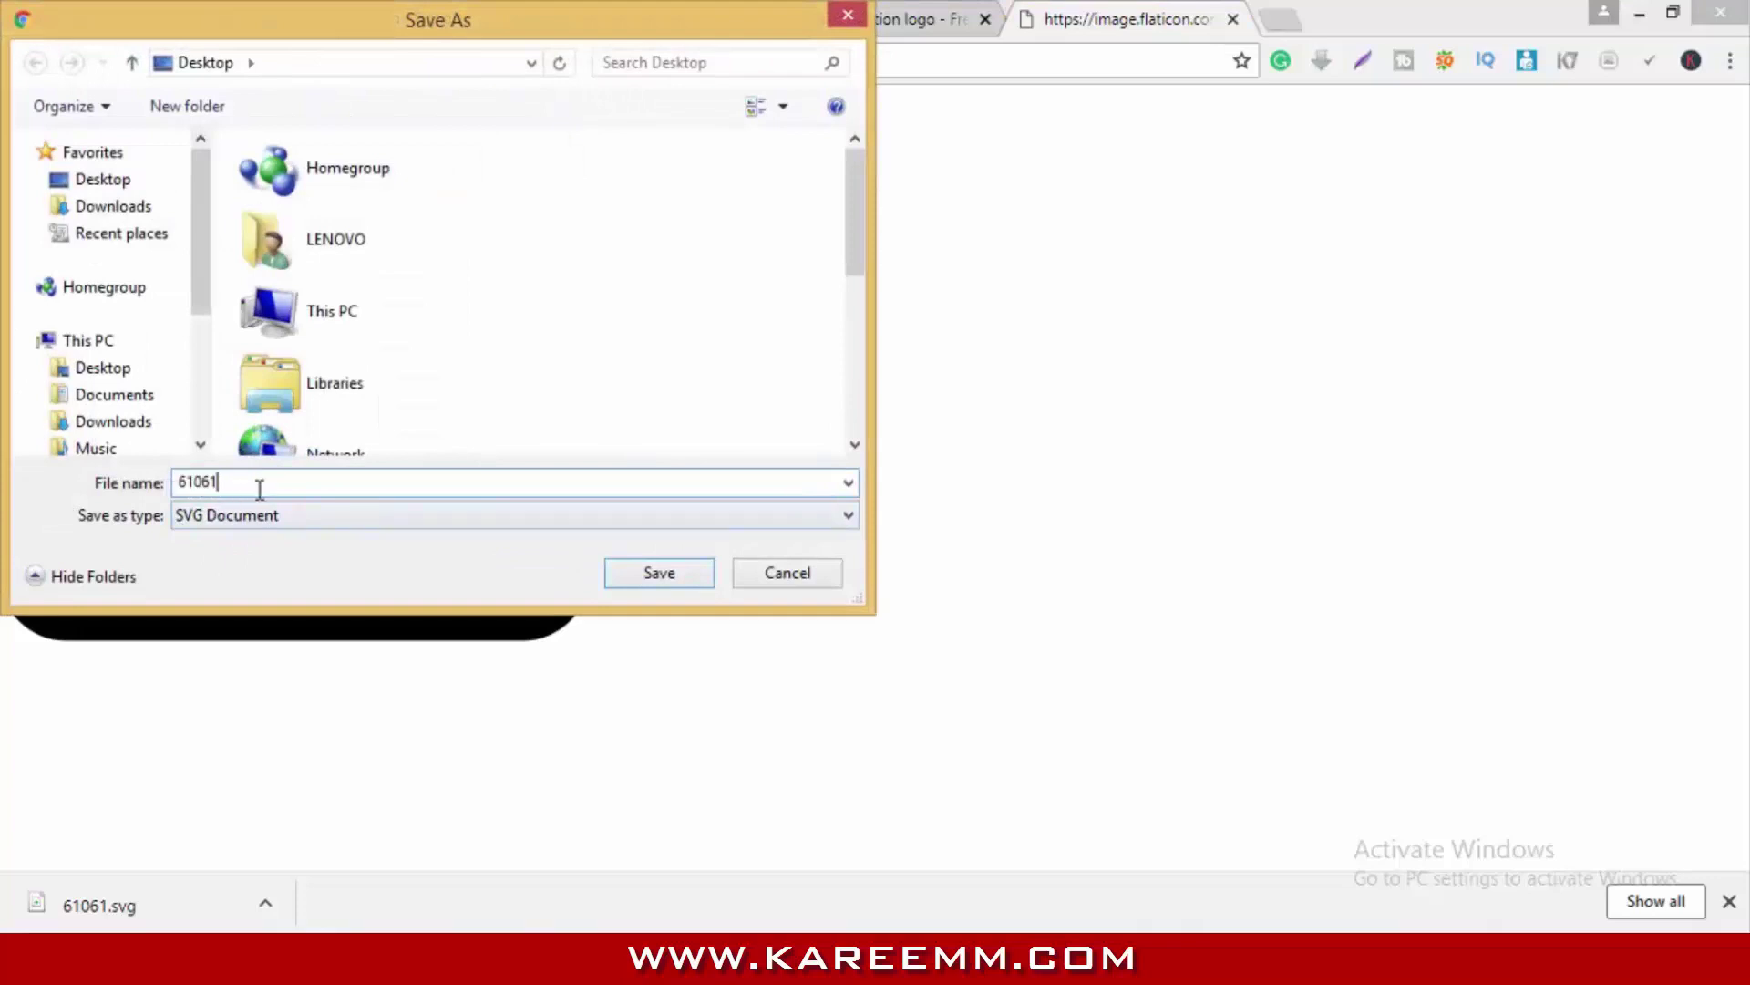
type("cc")
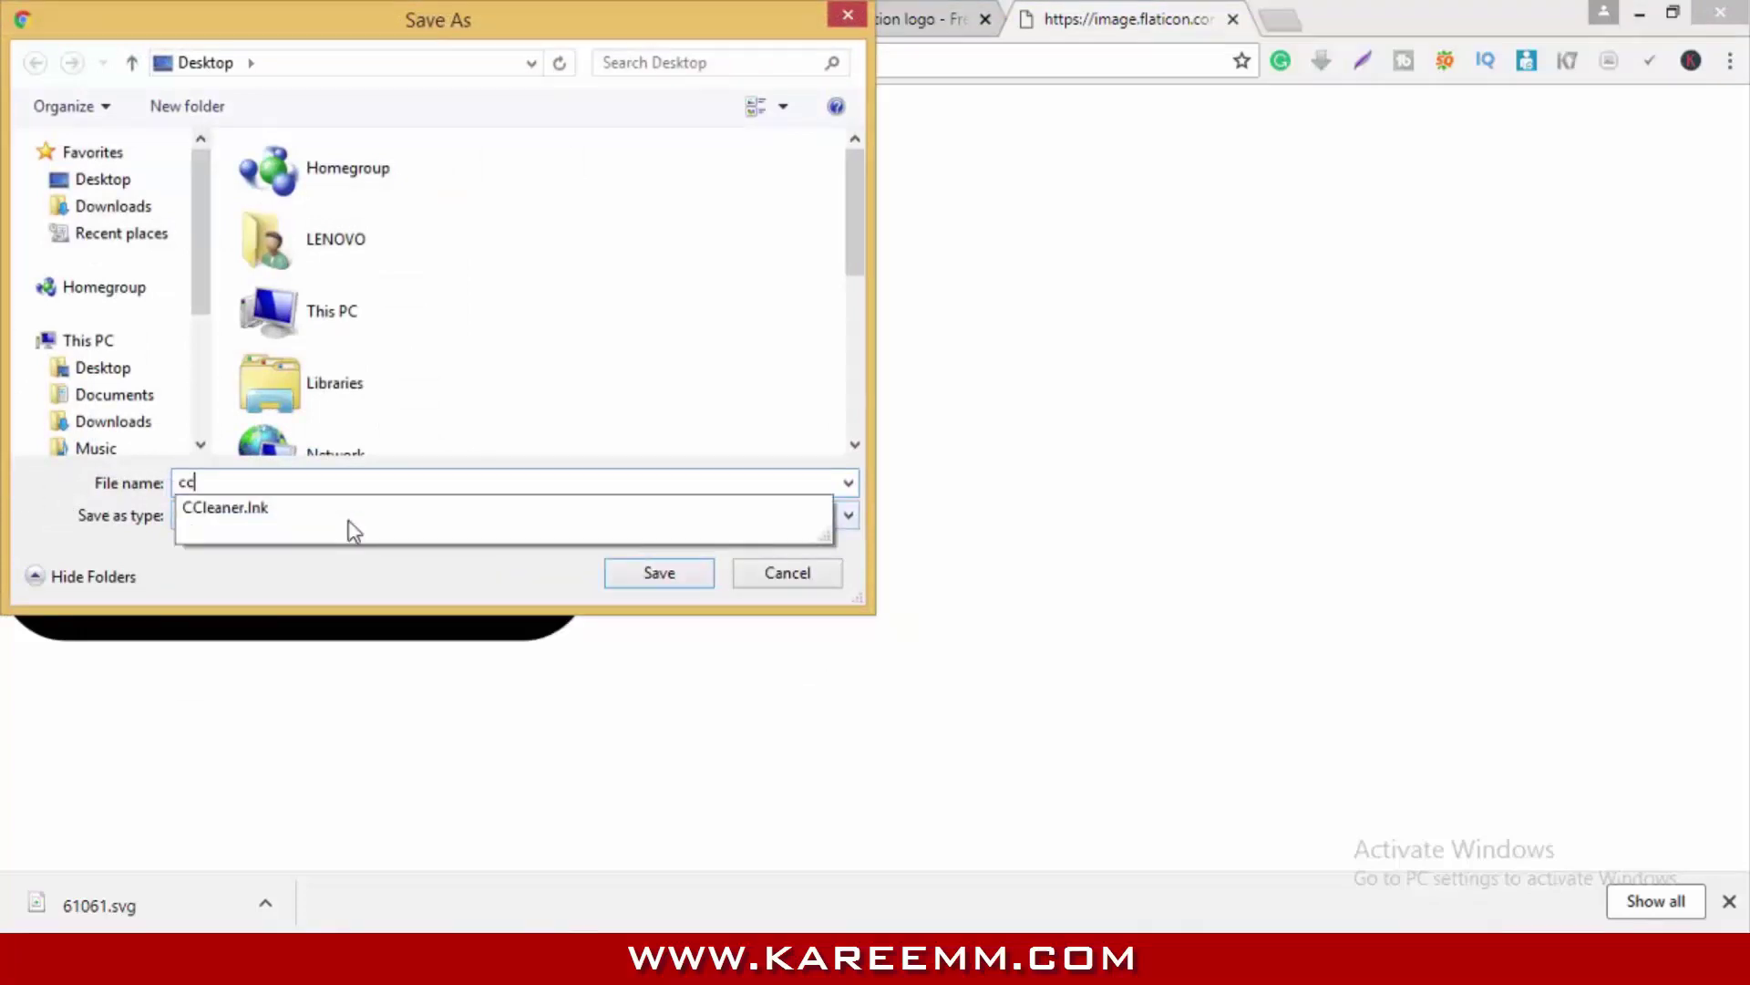
left_click(532, 402)
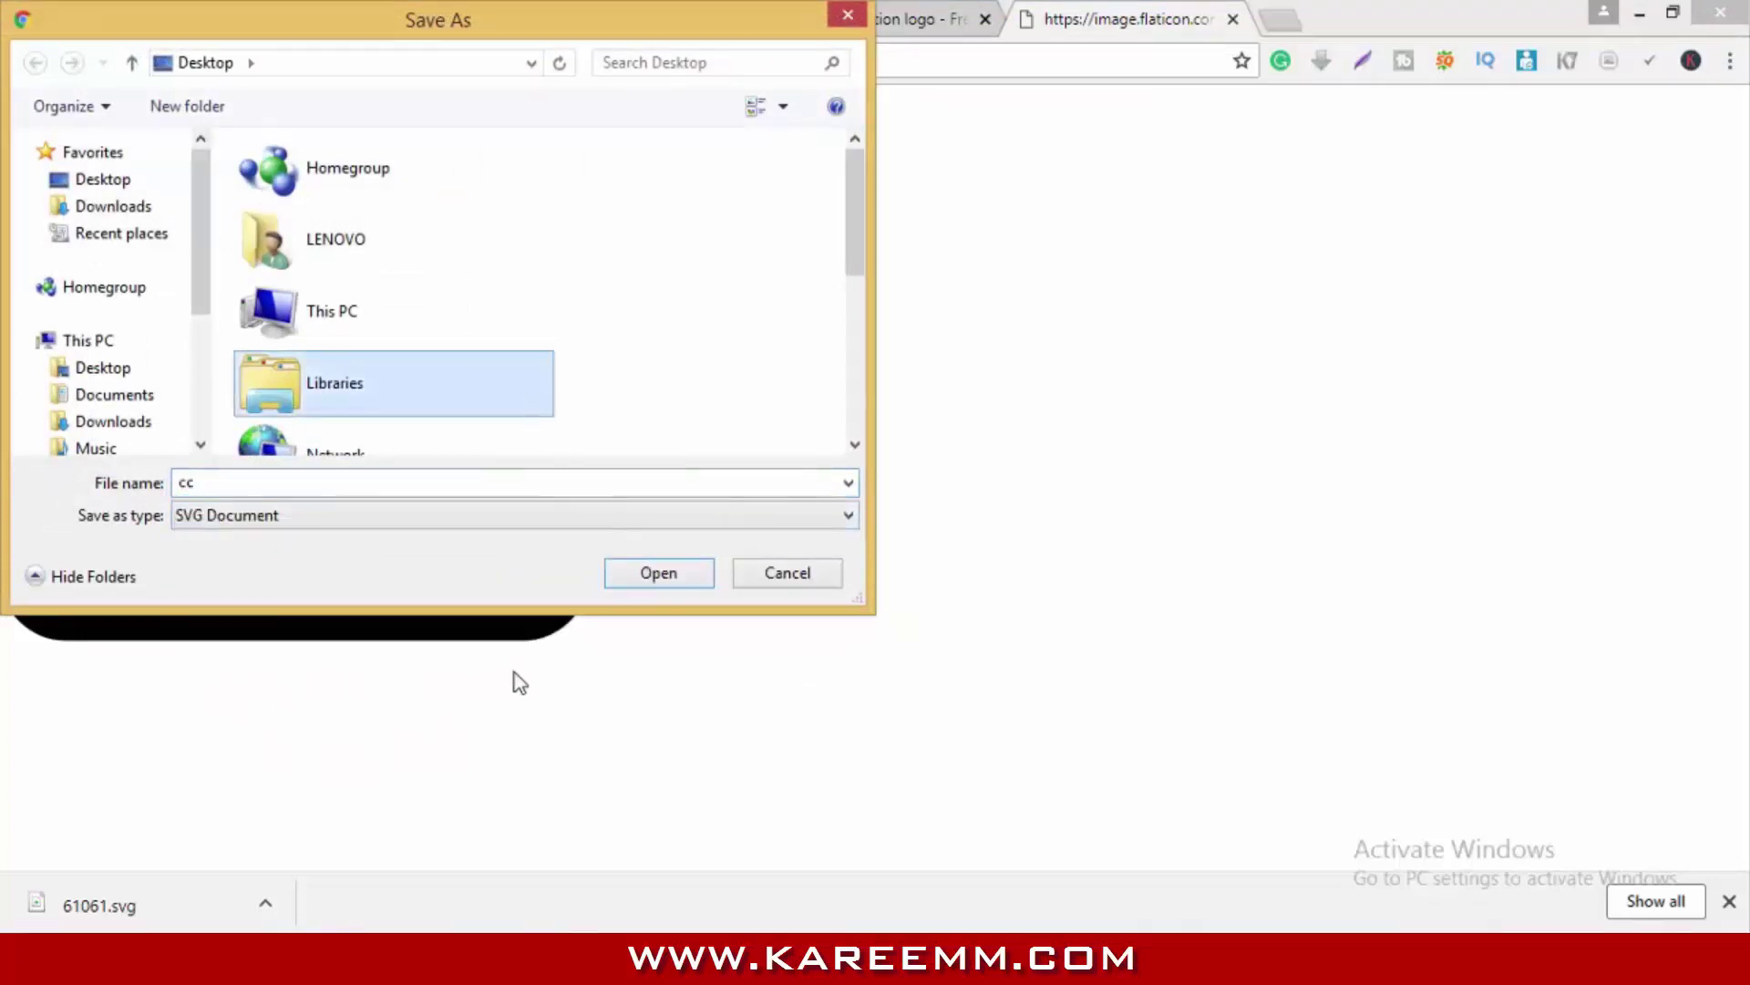
left_click(645, 585)
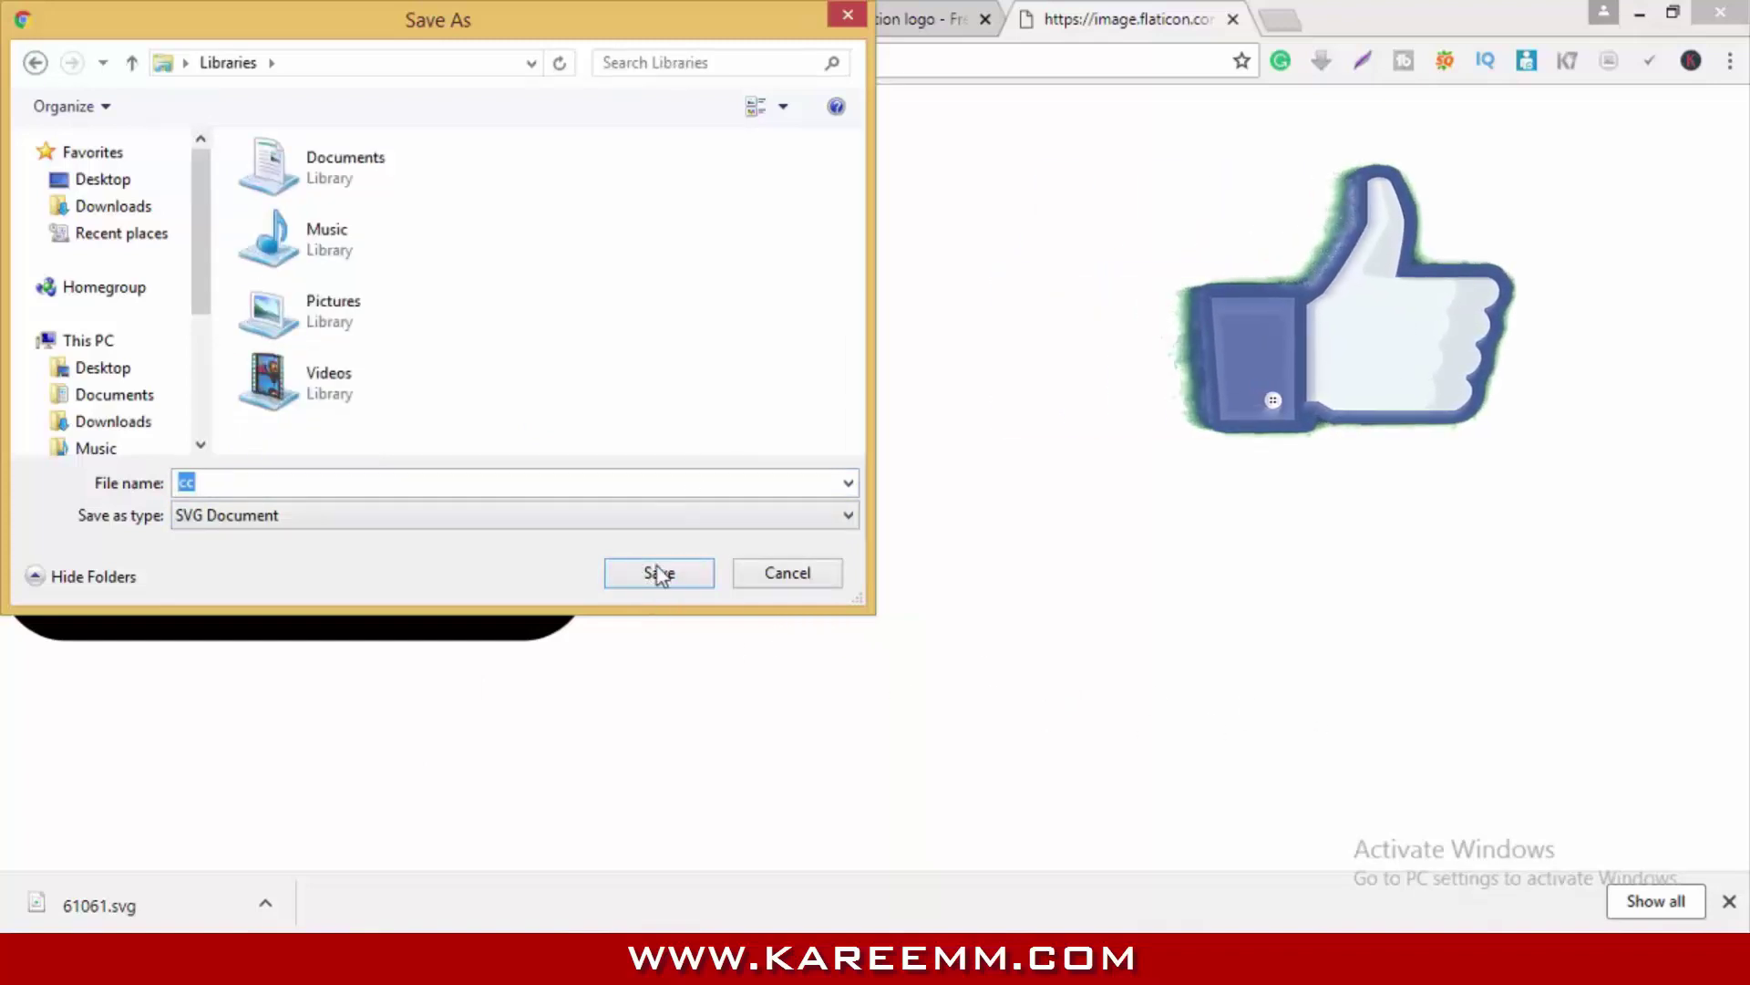
left_click(84, 182)
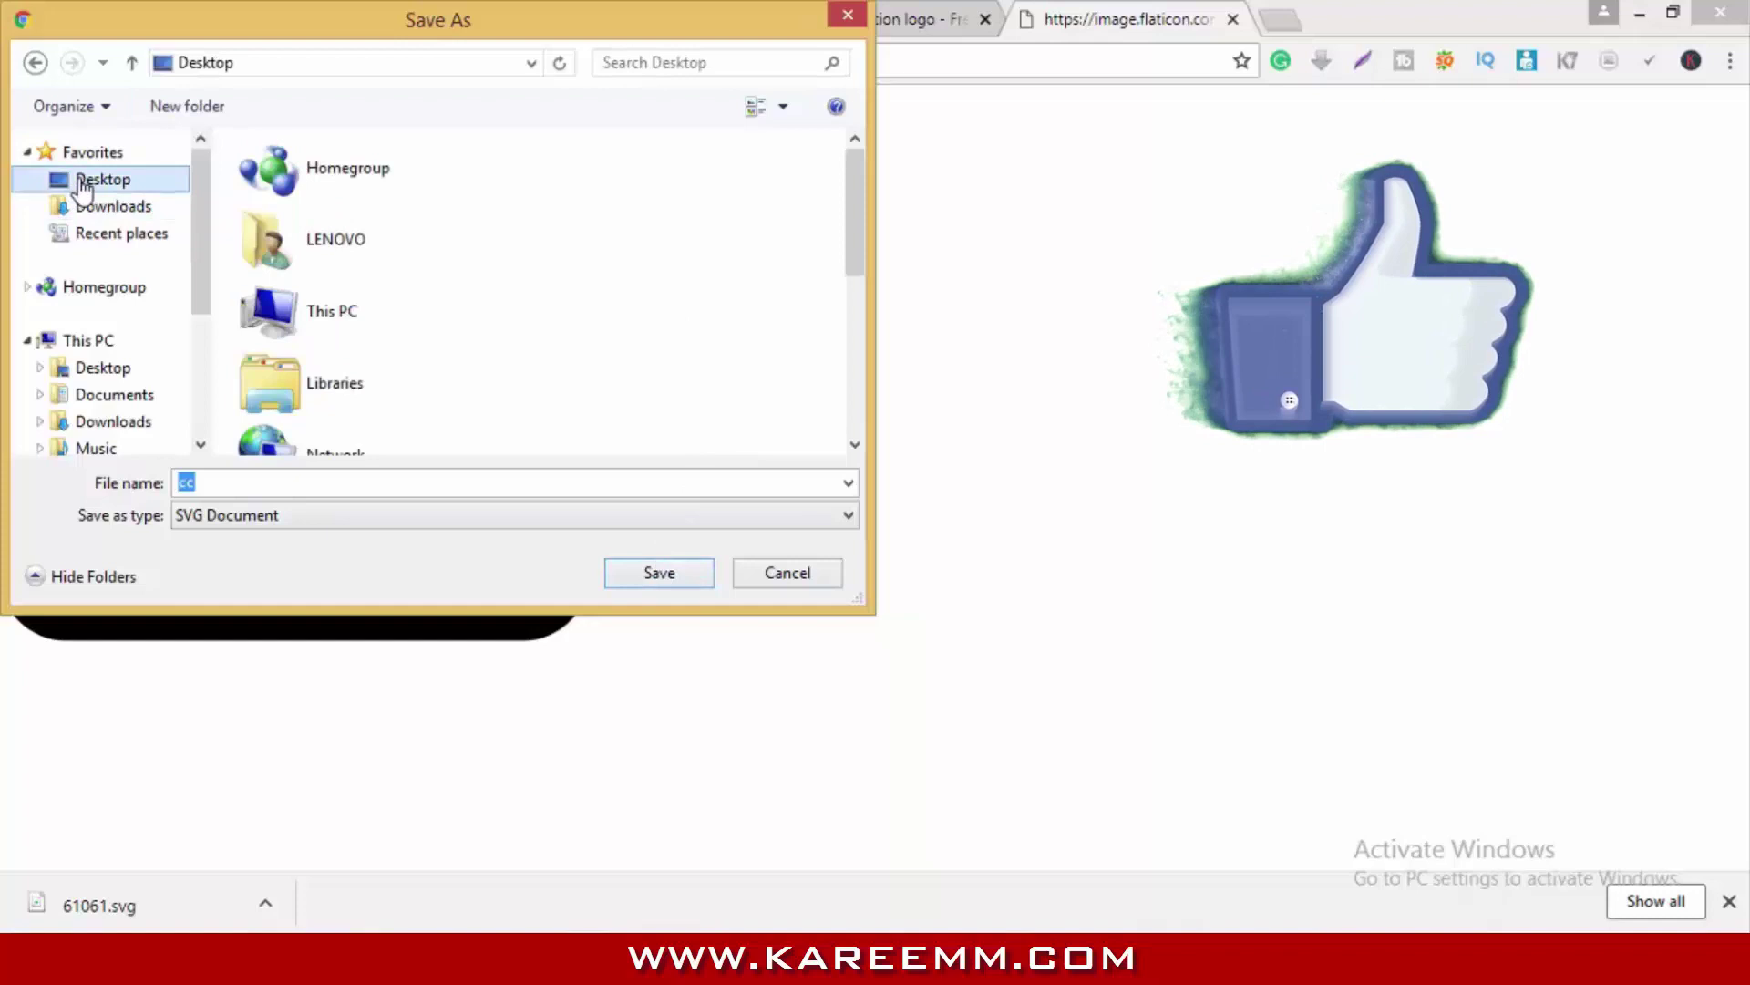
left_click(741, 306)
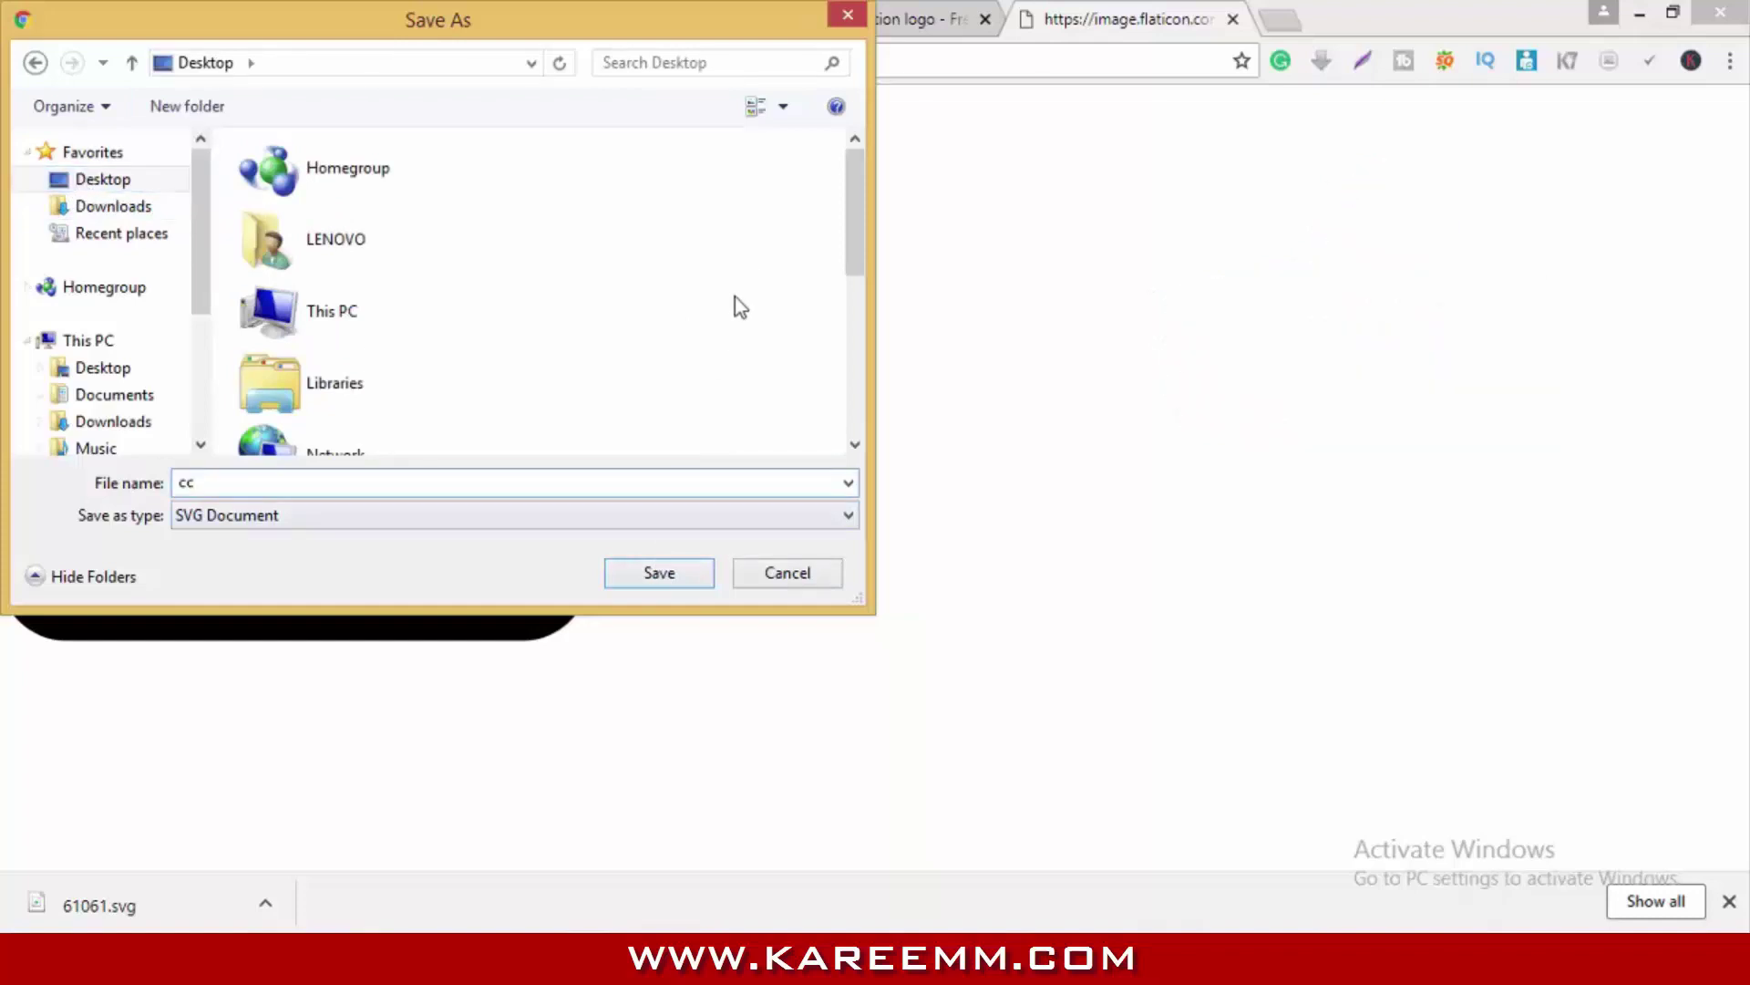
scroll(740, 306, "down", 5)
left_click(660, 573)
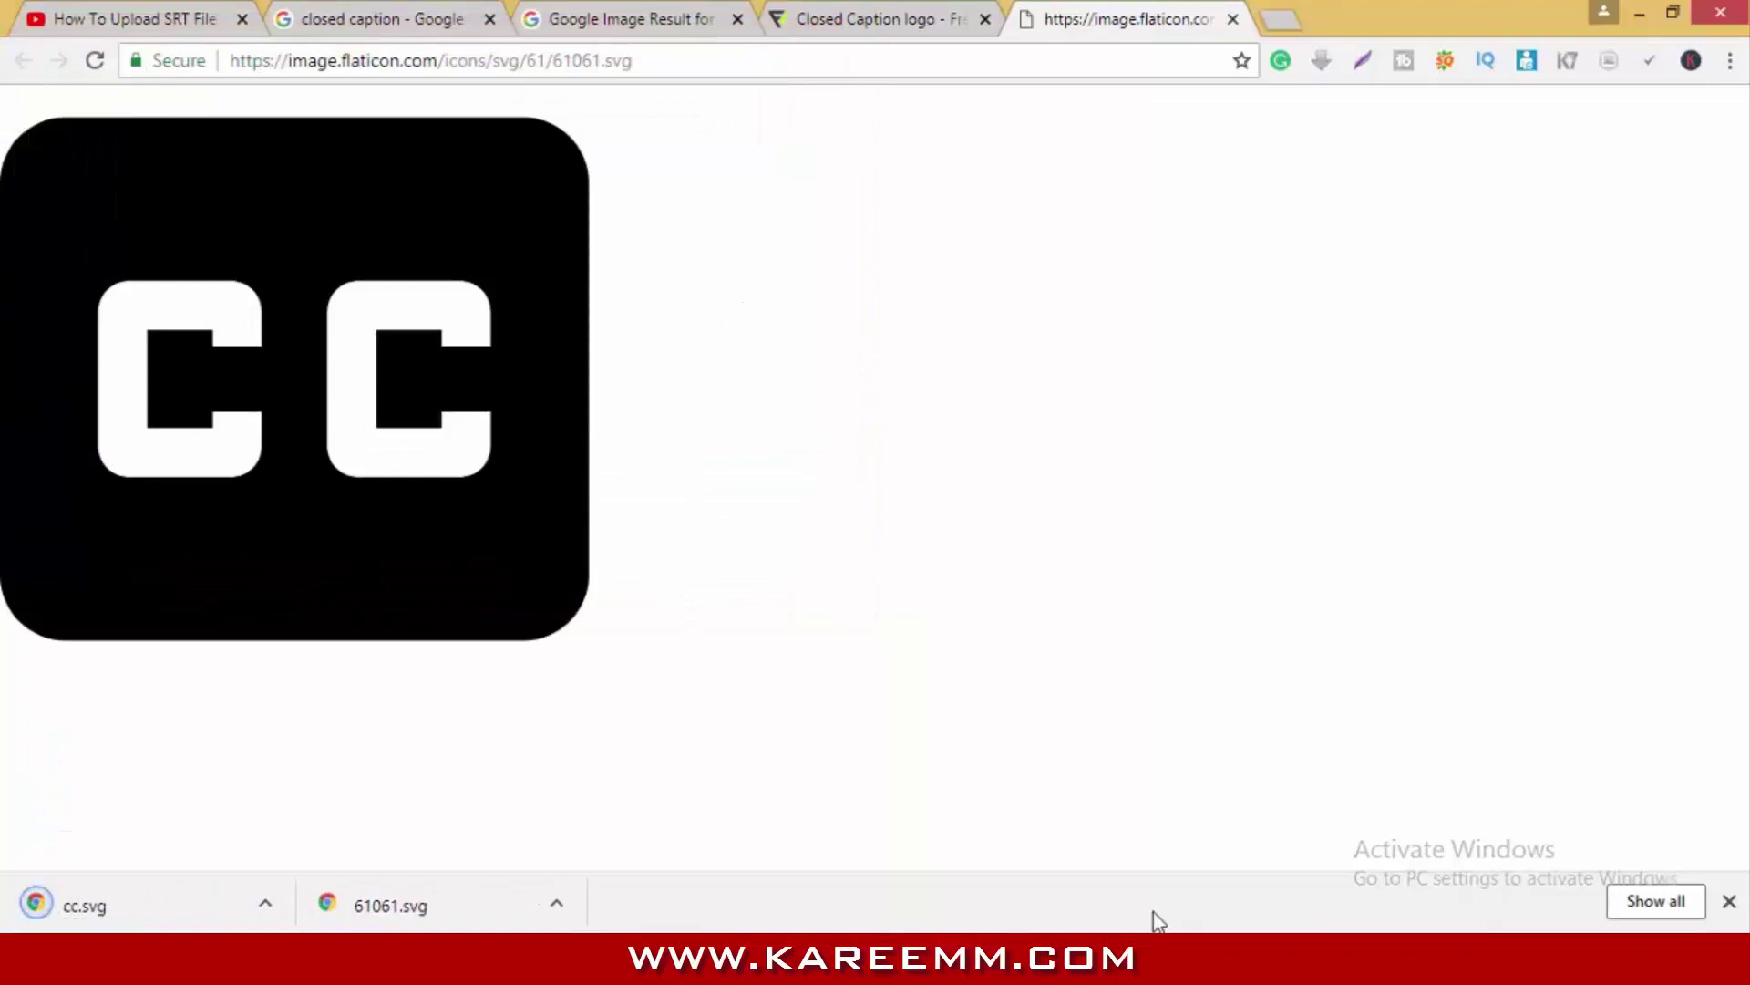
Step: Close the downloads bar and the SVG tab, then open the cc file's Properties
left_click(1730, 903)
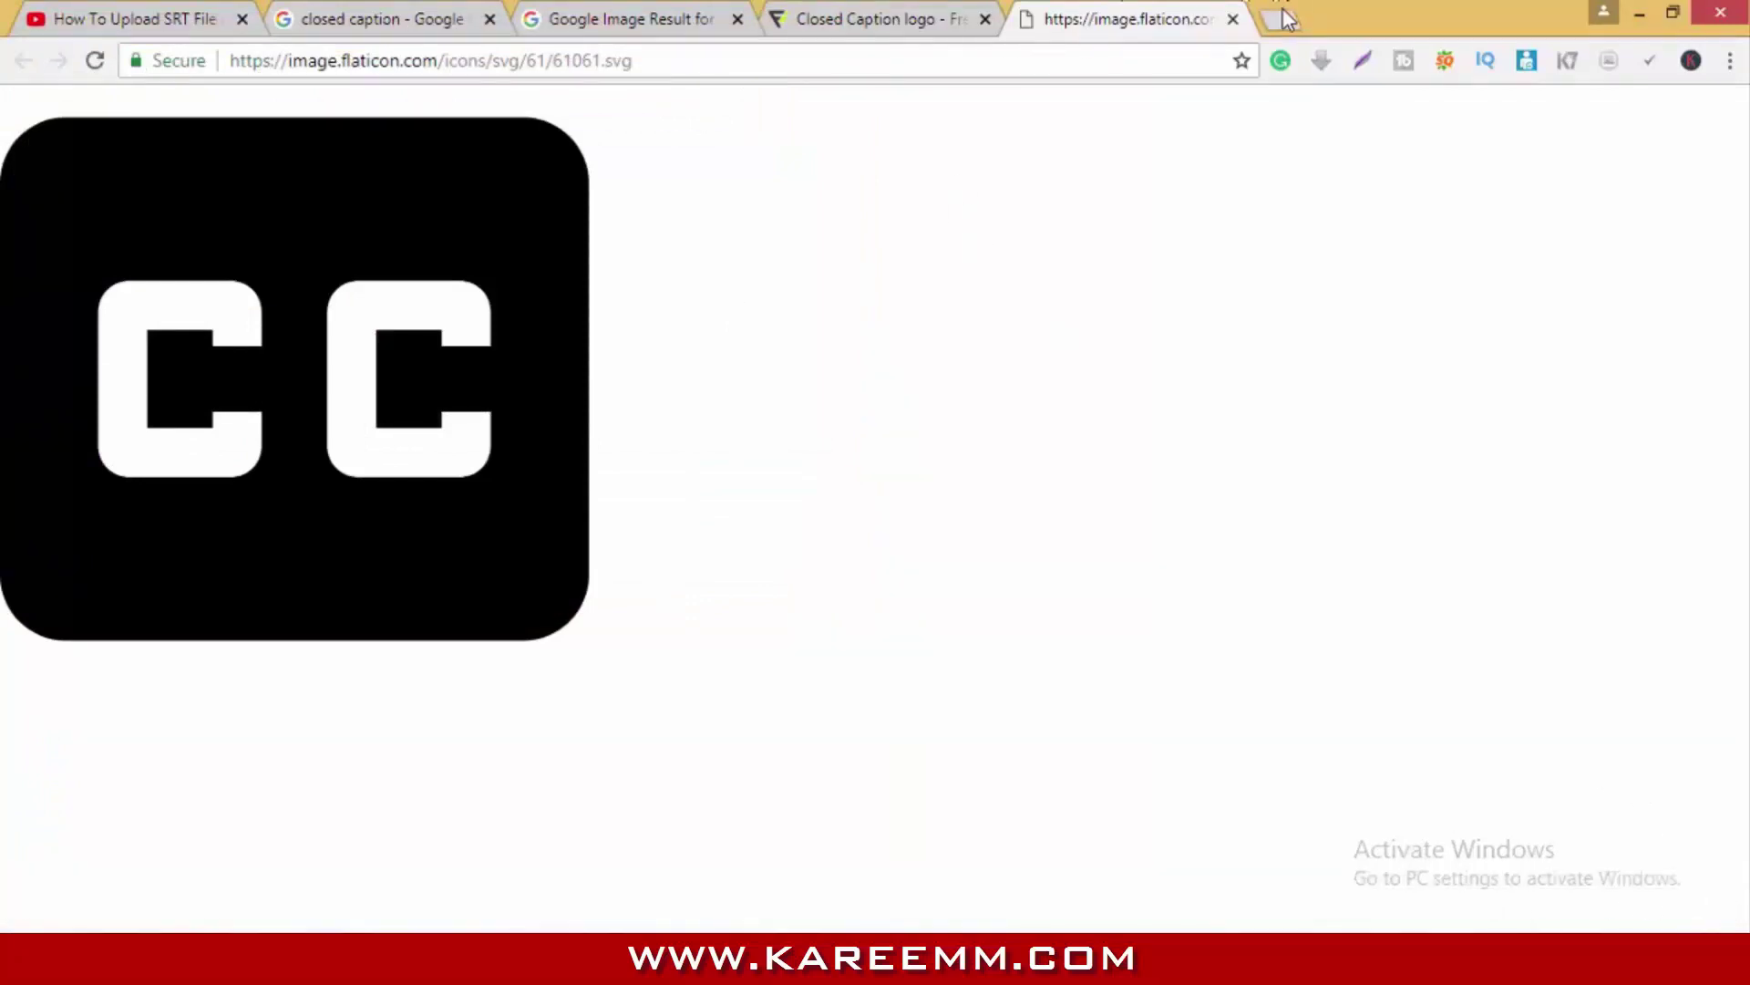
left_click(1234, 19)
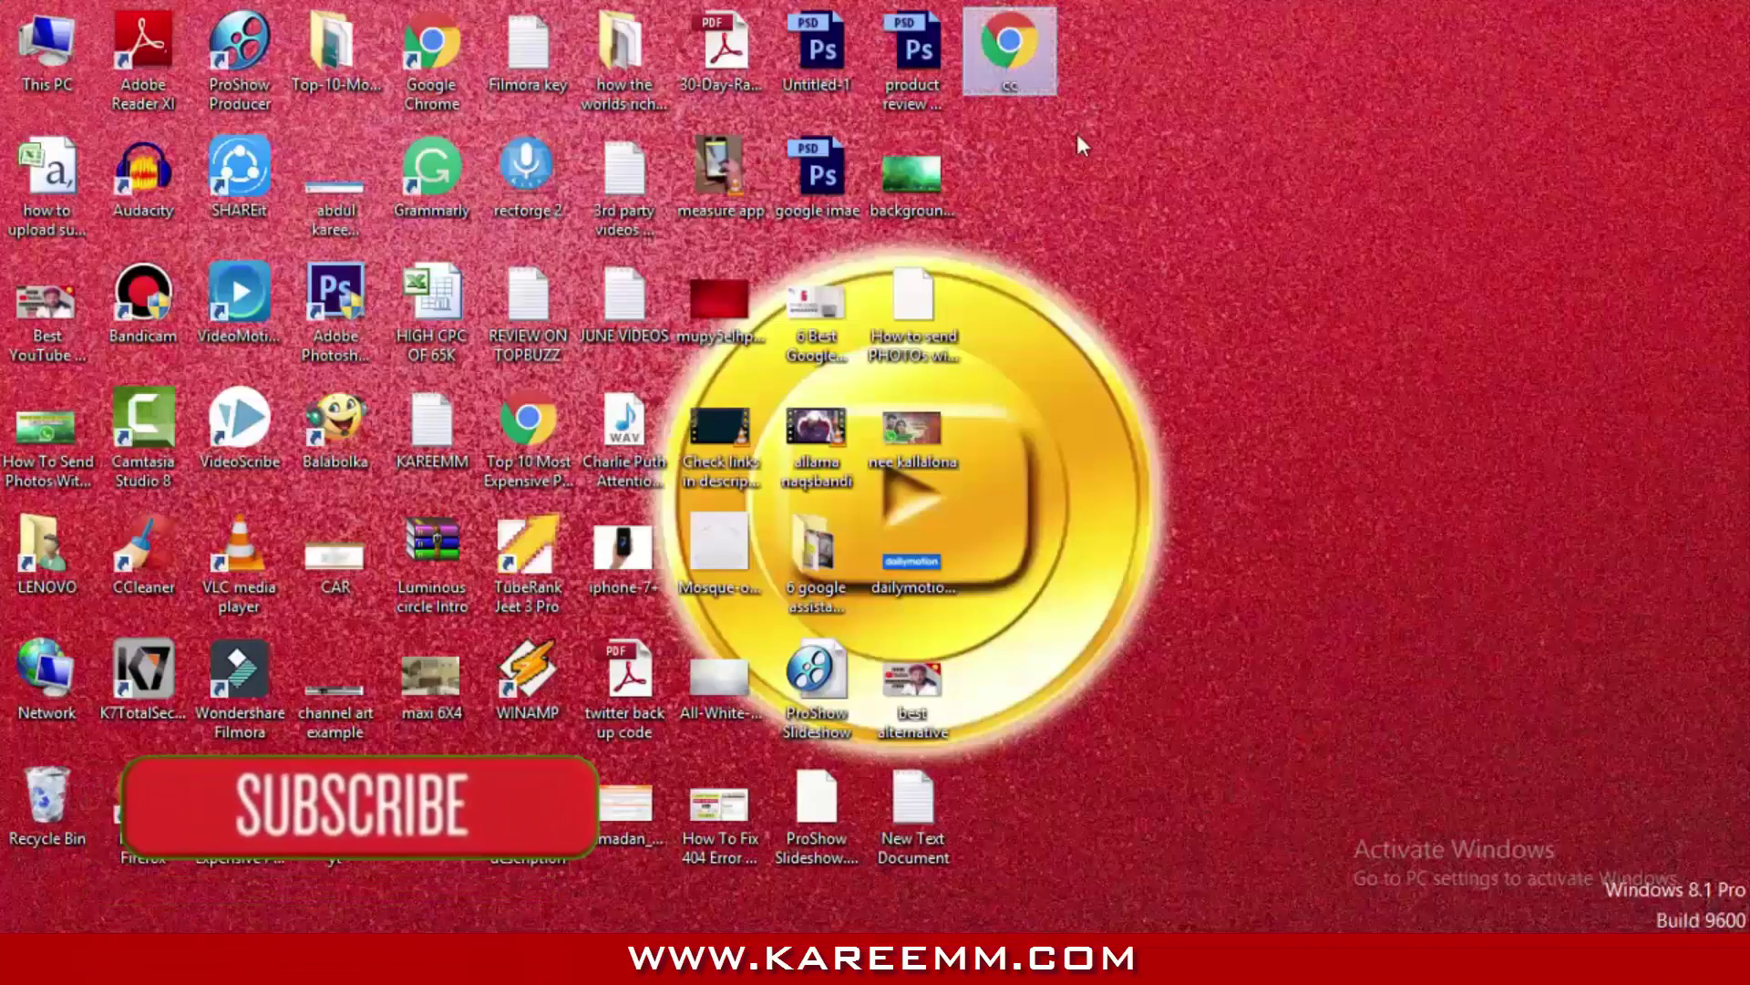
right_click(1015, 51)
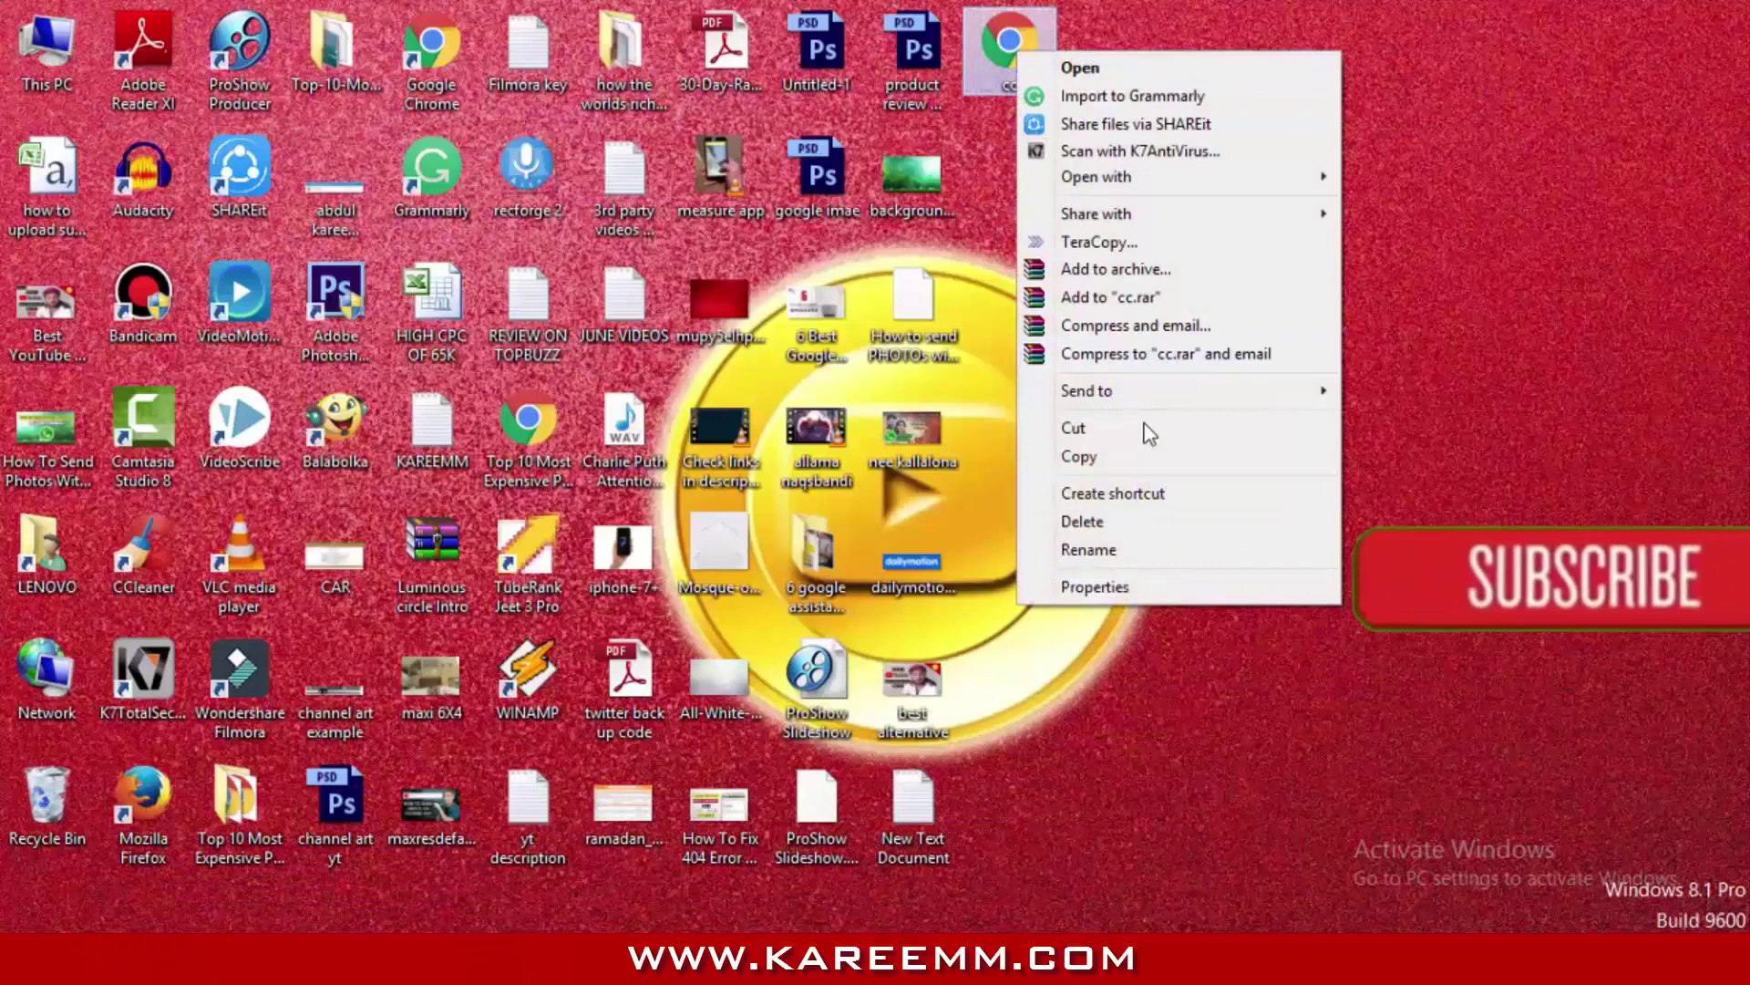
left_click(1130, 591)
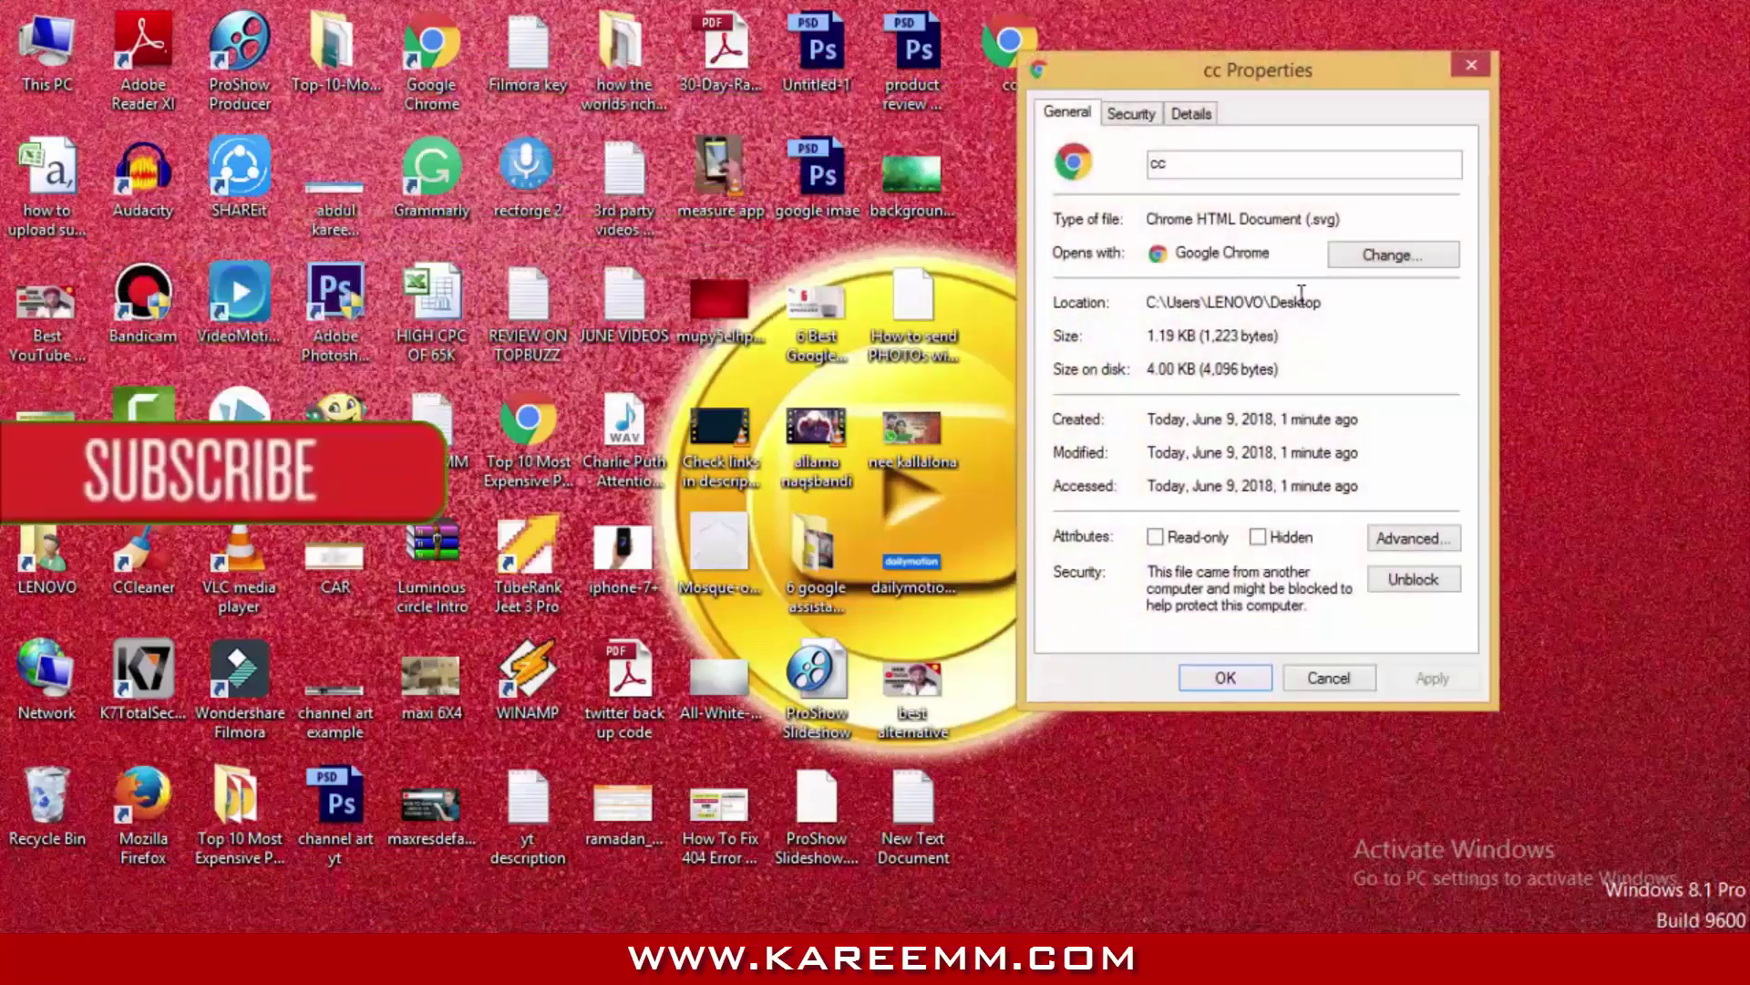
Step: Make Paint the default program for .svg, open cc, and dismiss Paint's read error
left_click(1391, 253)
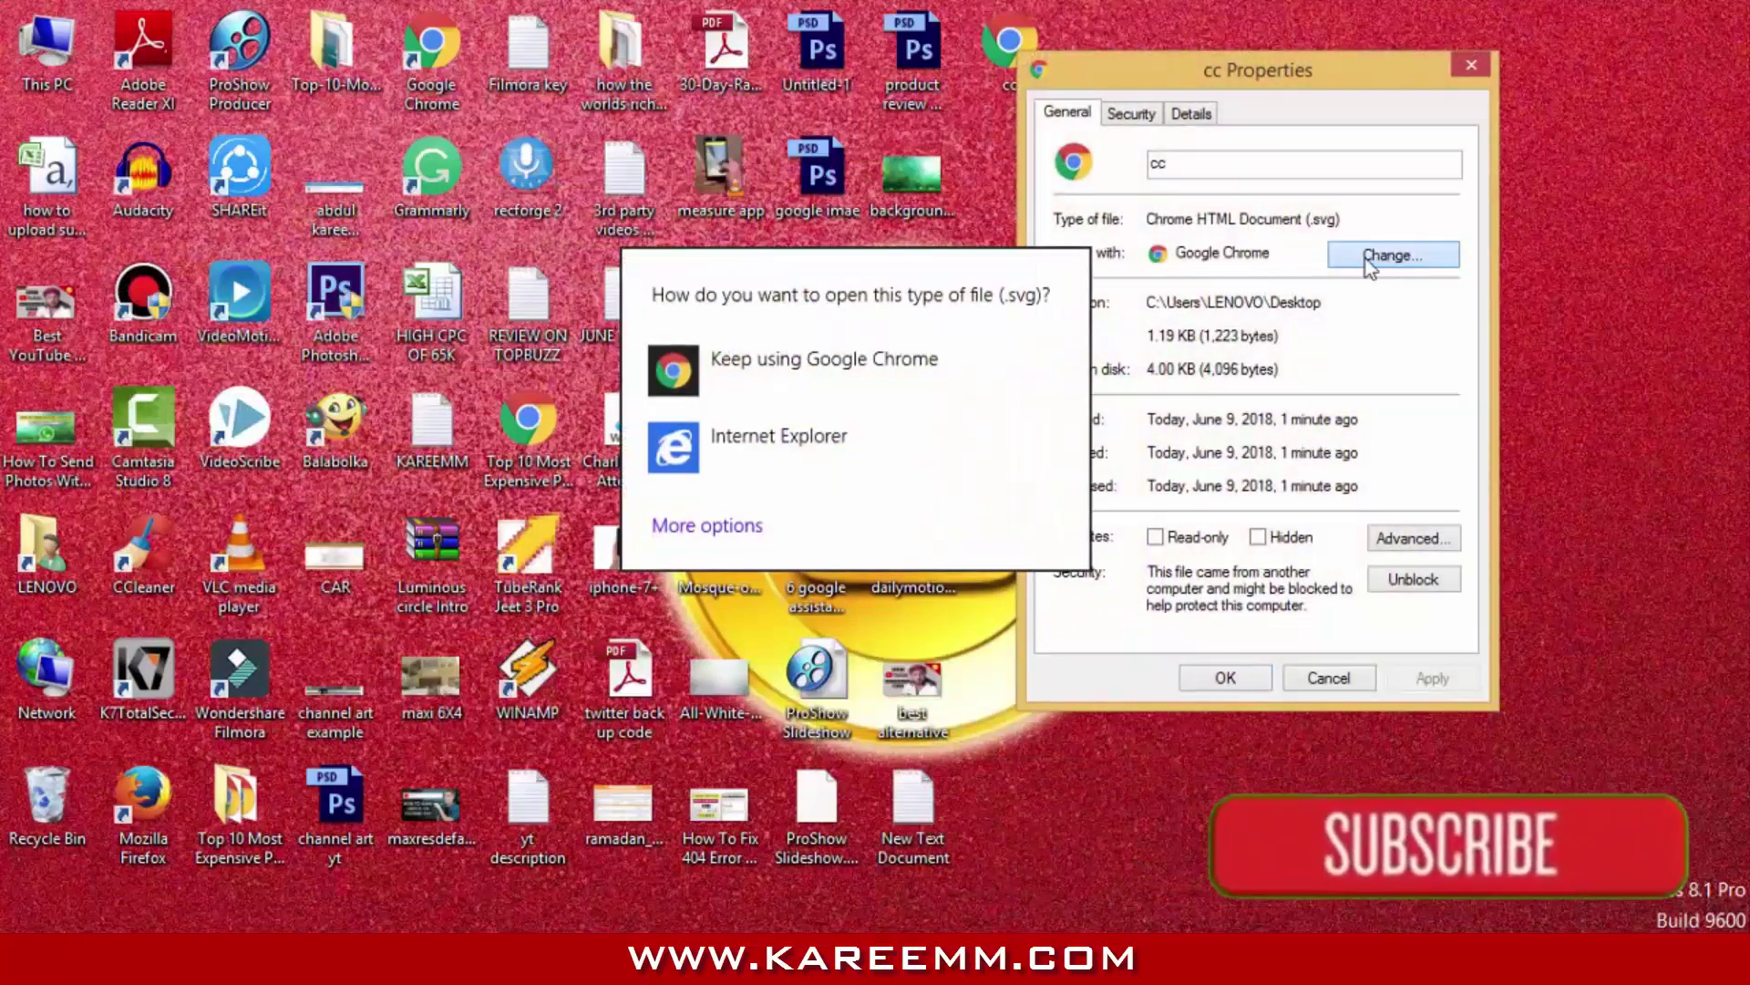
left_click(723, 532)
scroll(775, 583, "down", 5)
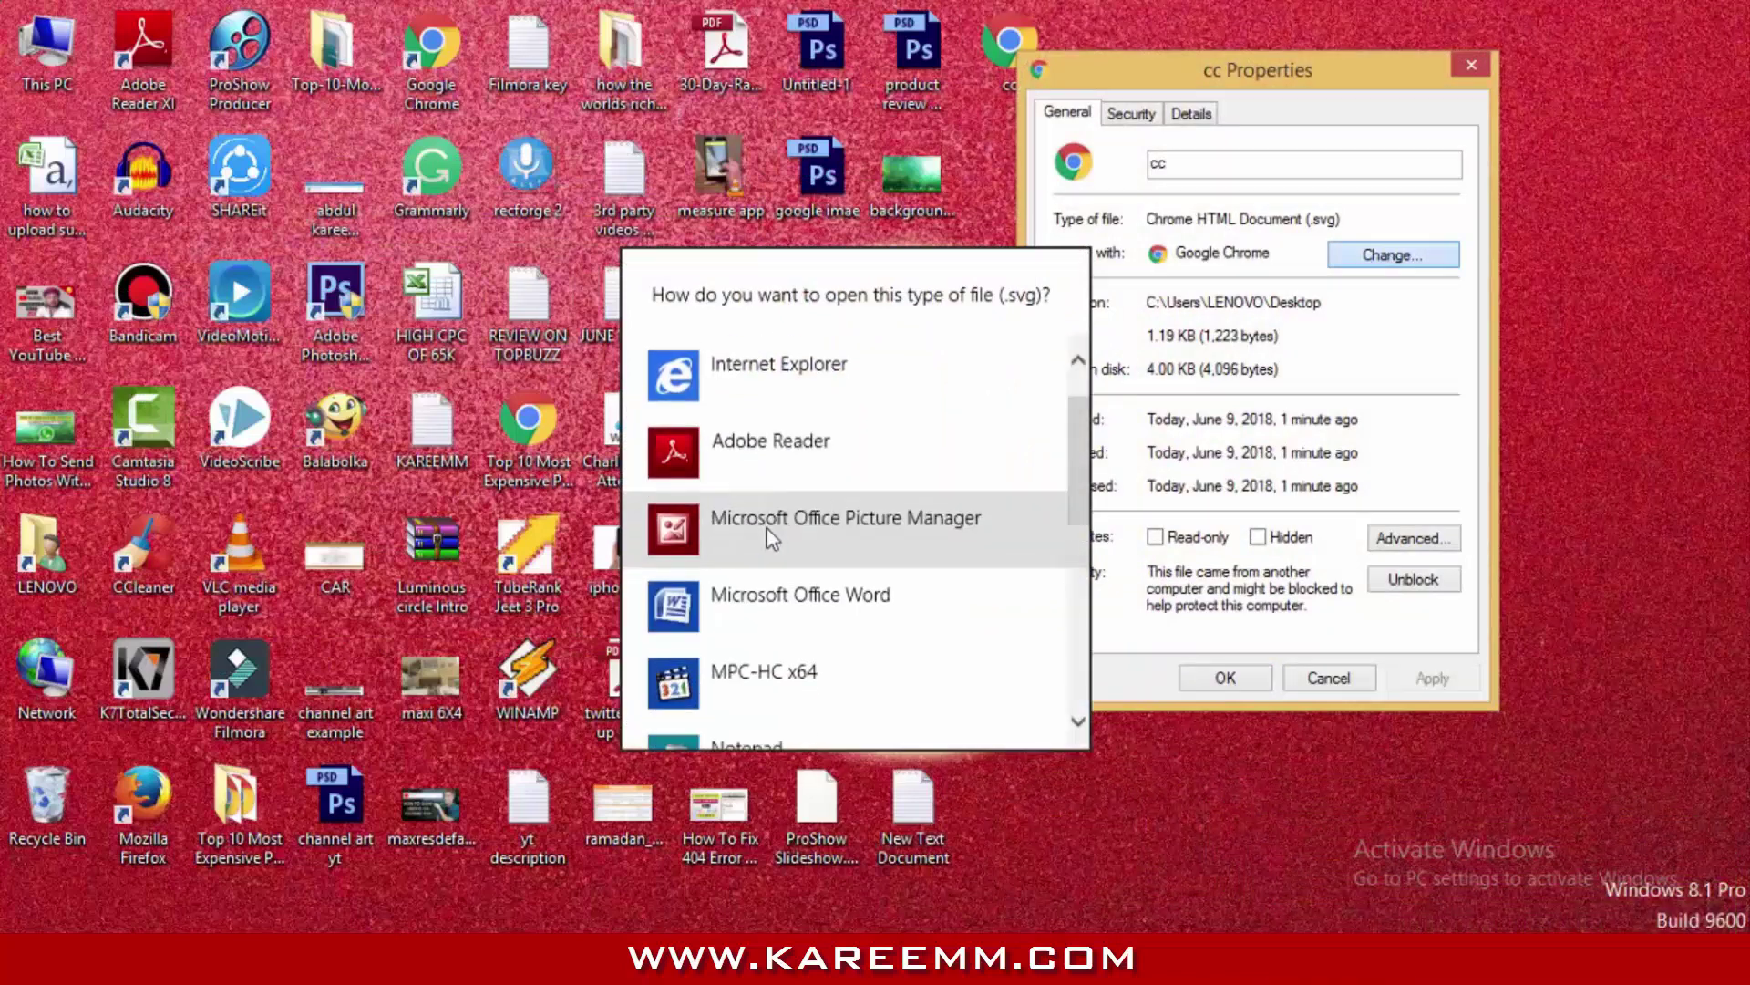
left_click(799, 638)
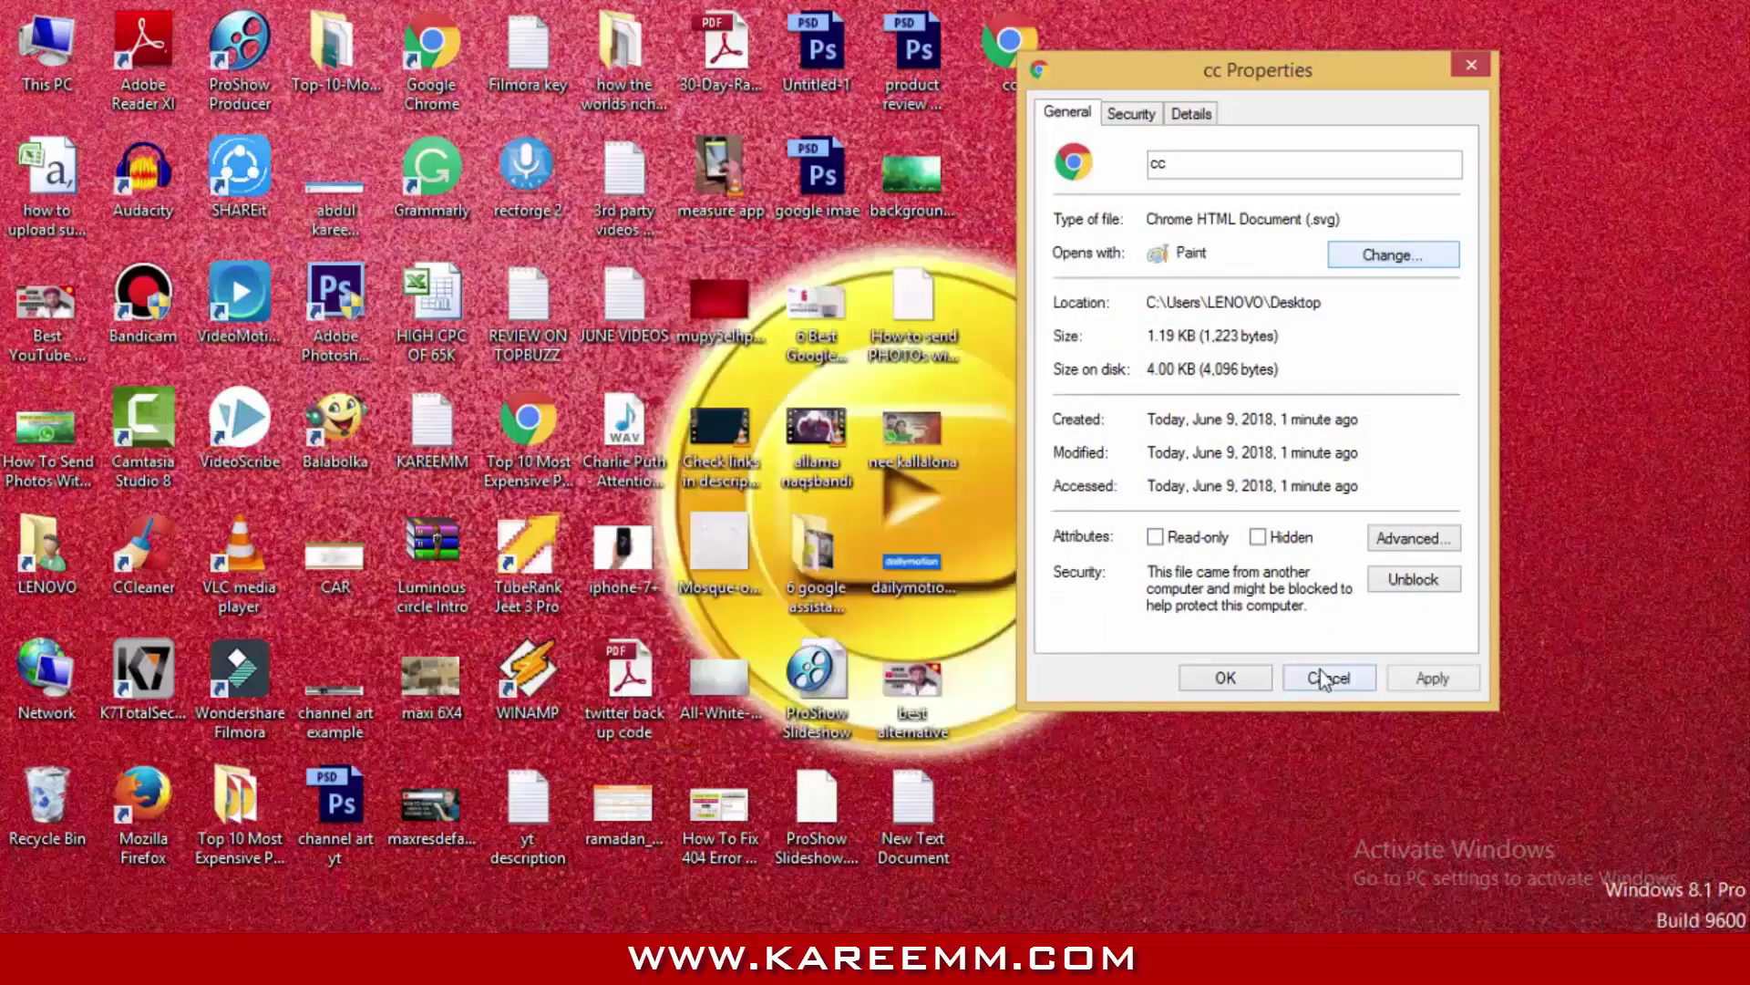
left_click(1251, 678)
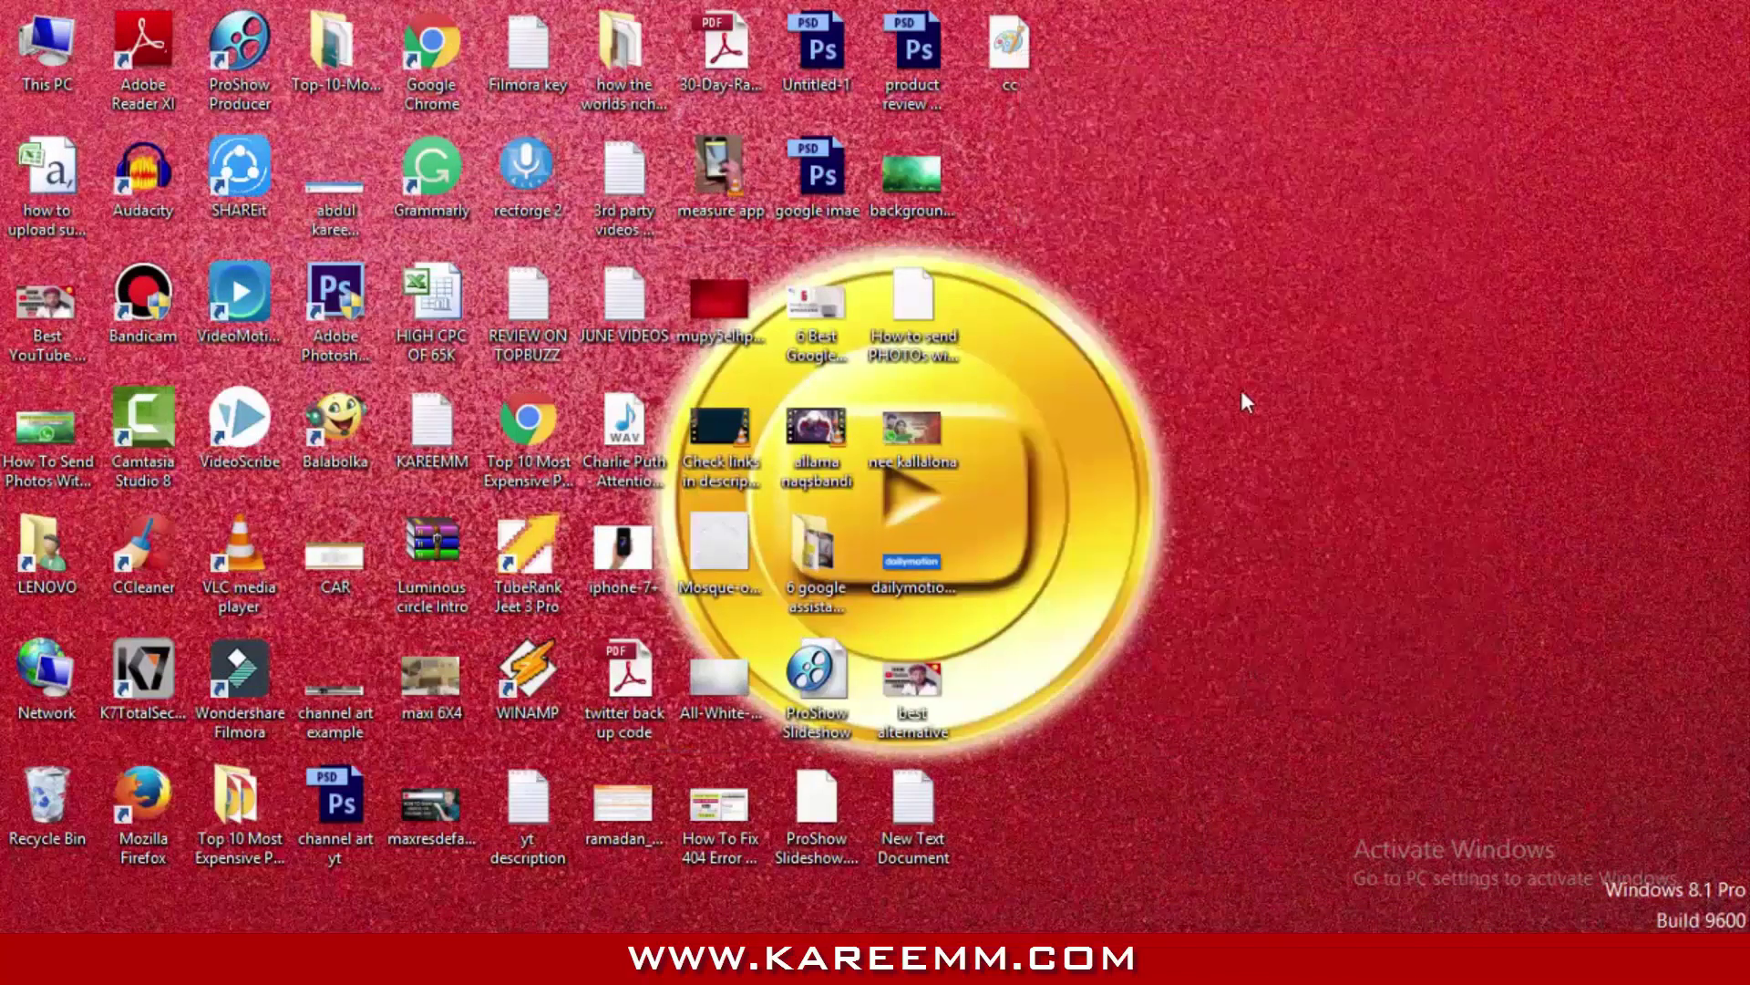
double_click(1010, 50)
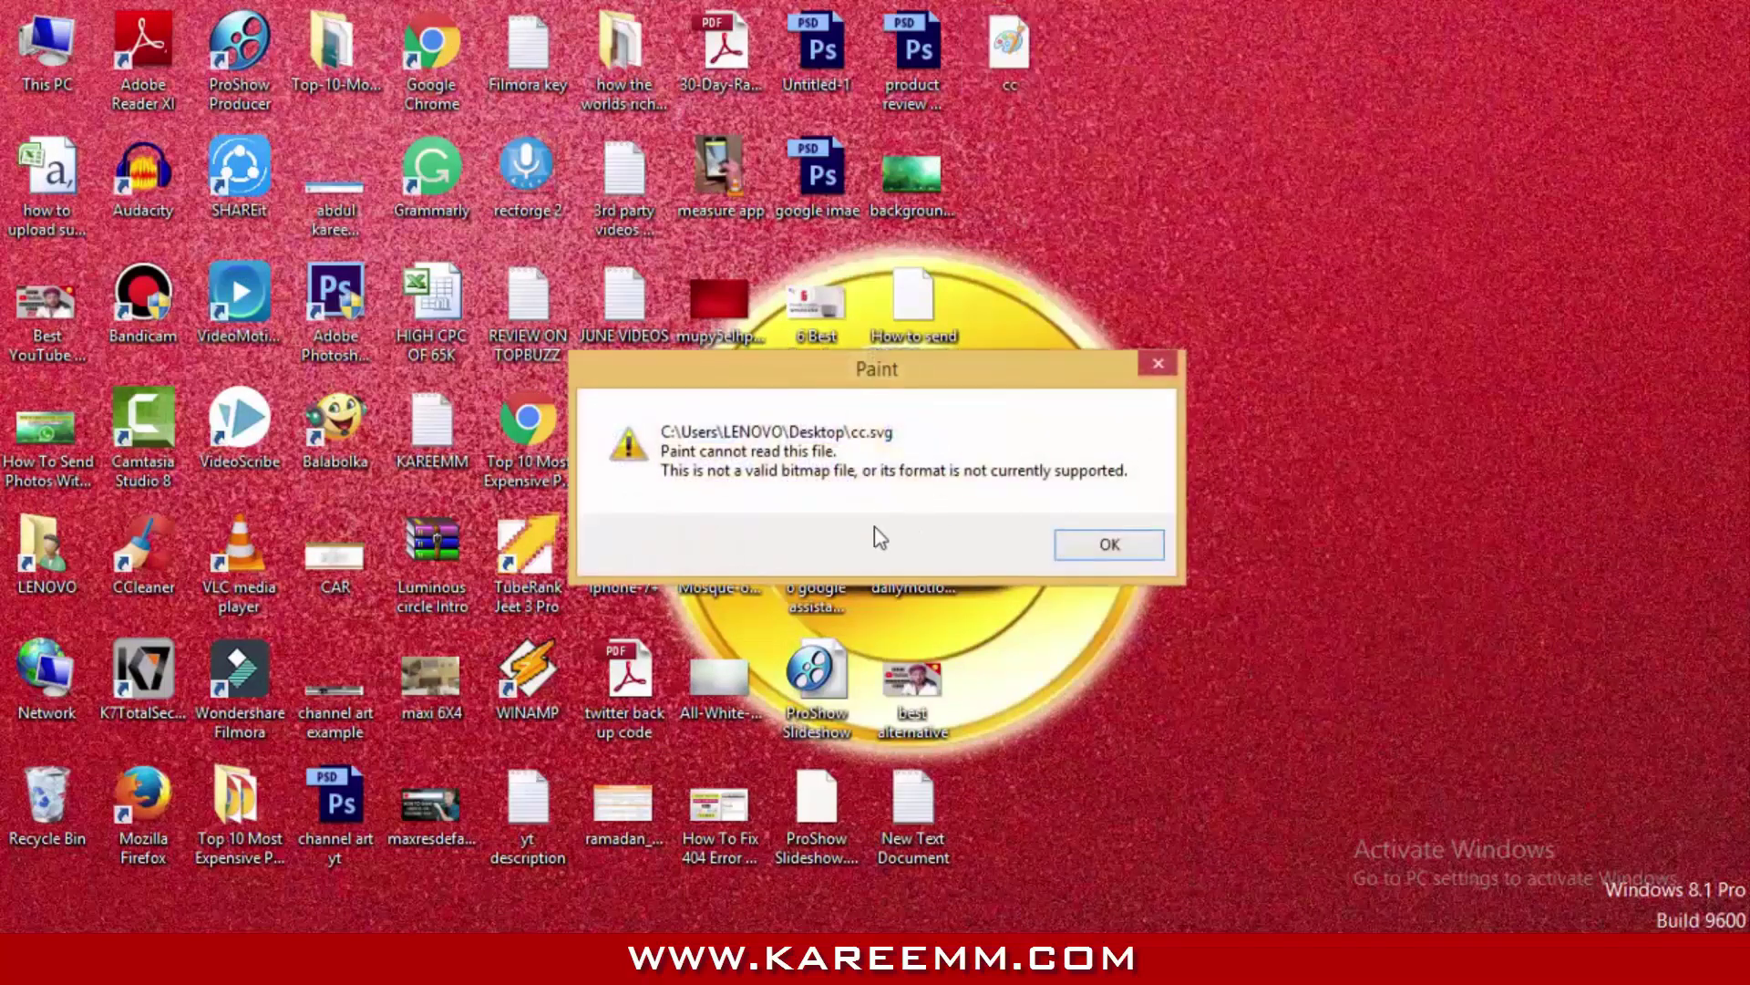
left_click(1134, 544)
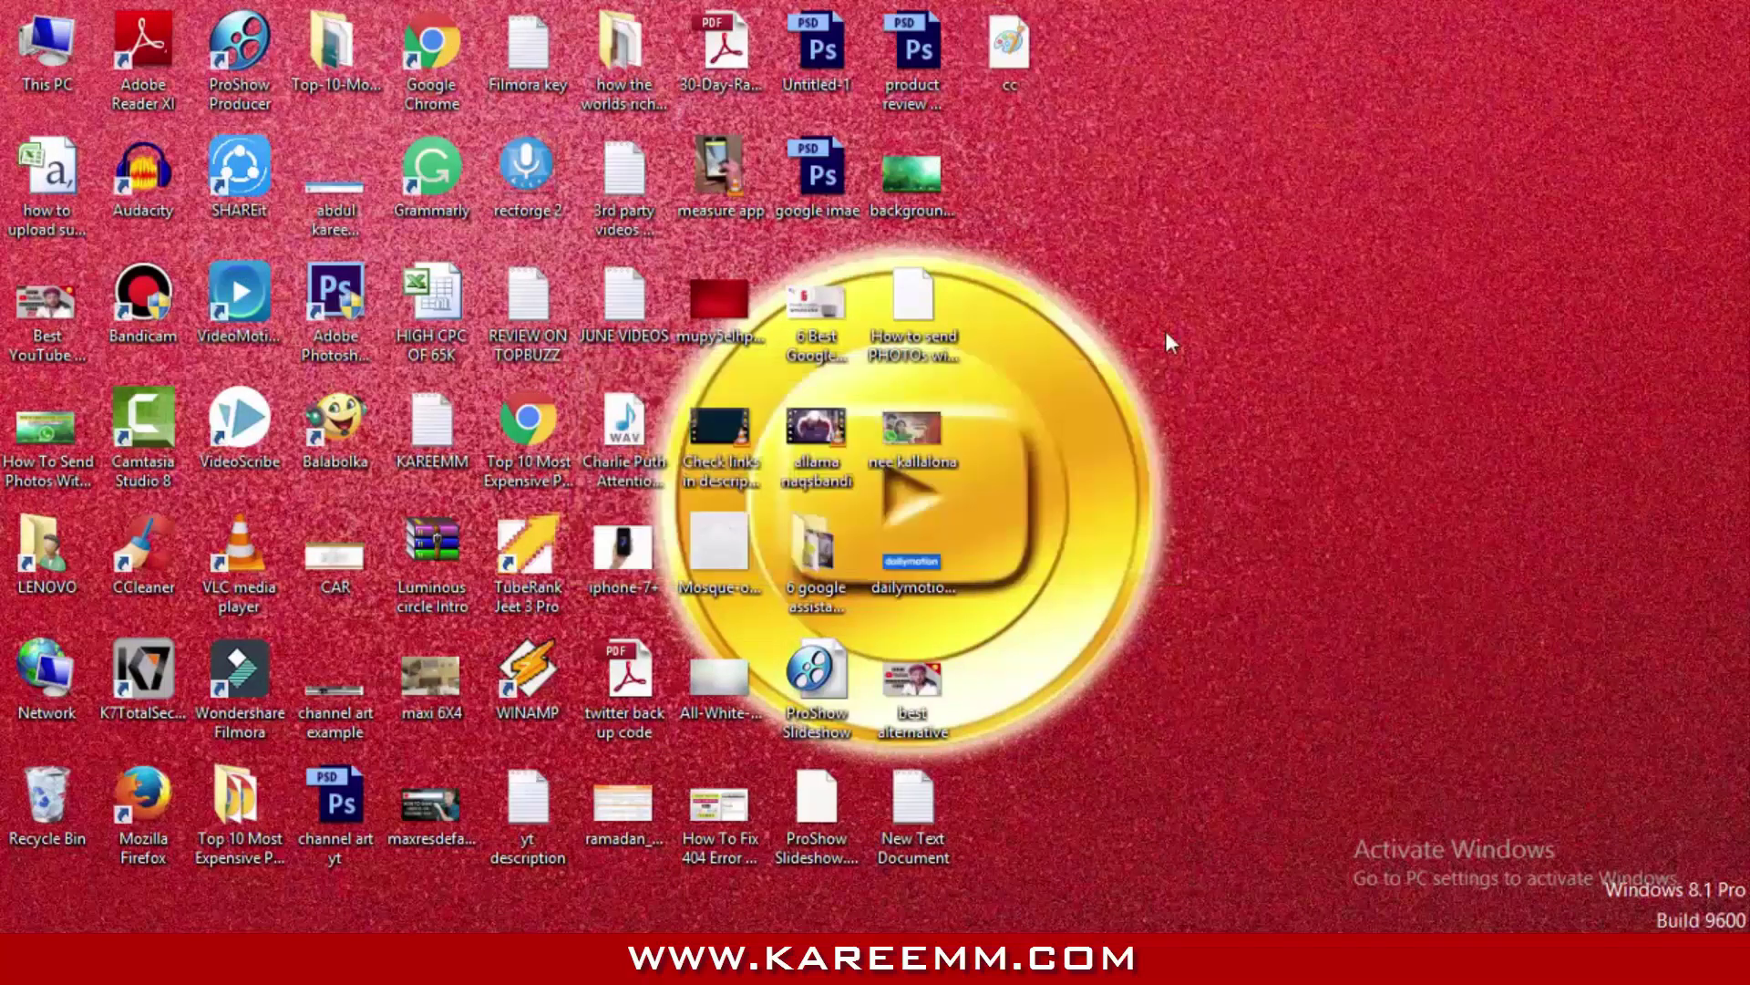
Step: In cc's Properties, change the opens-with program to Microsoft Office Word
right_click(997, 67)
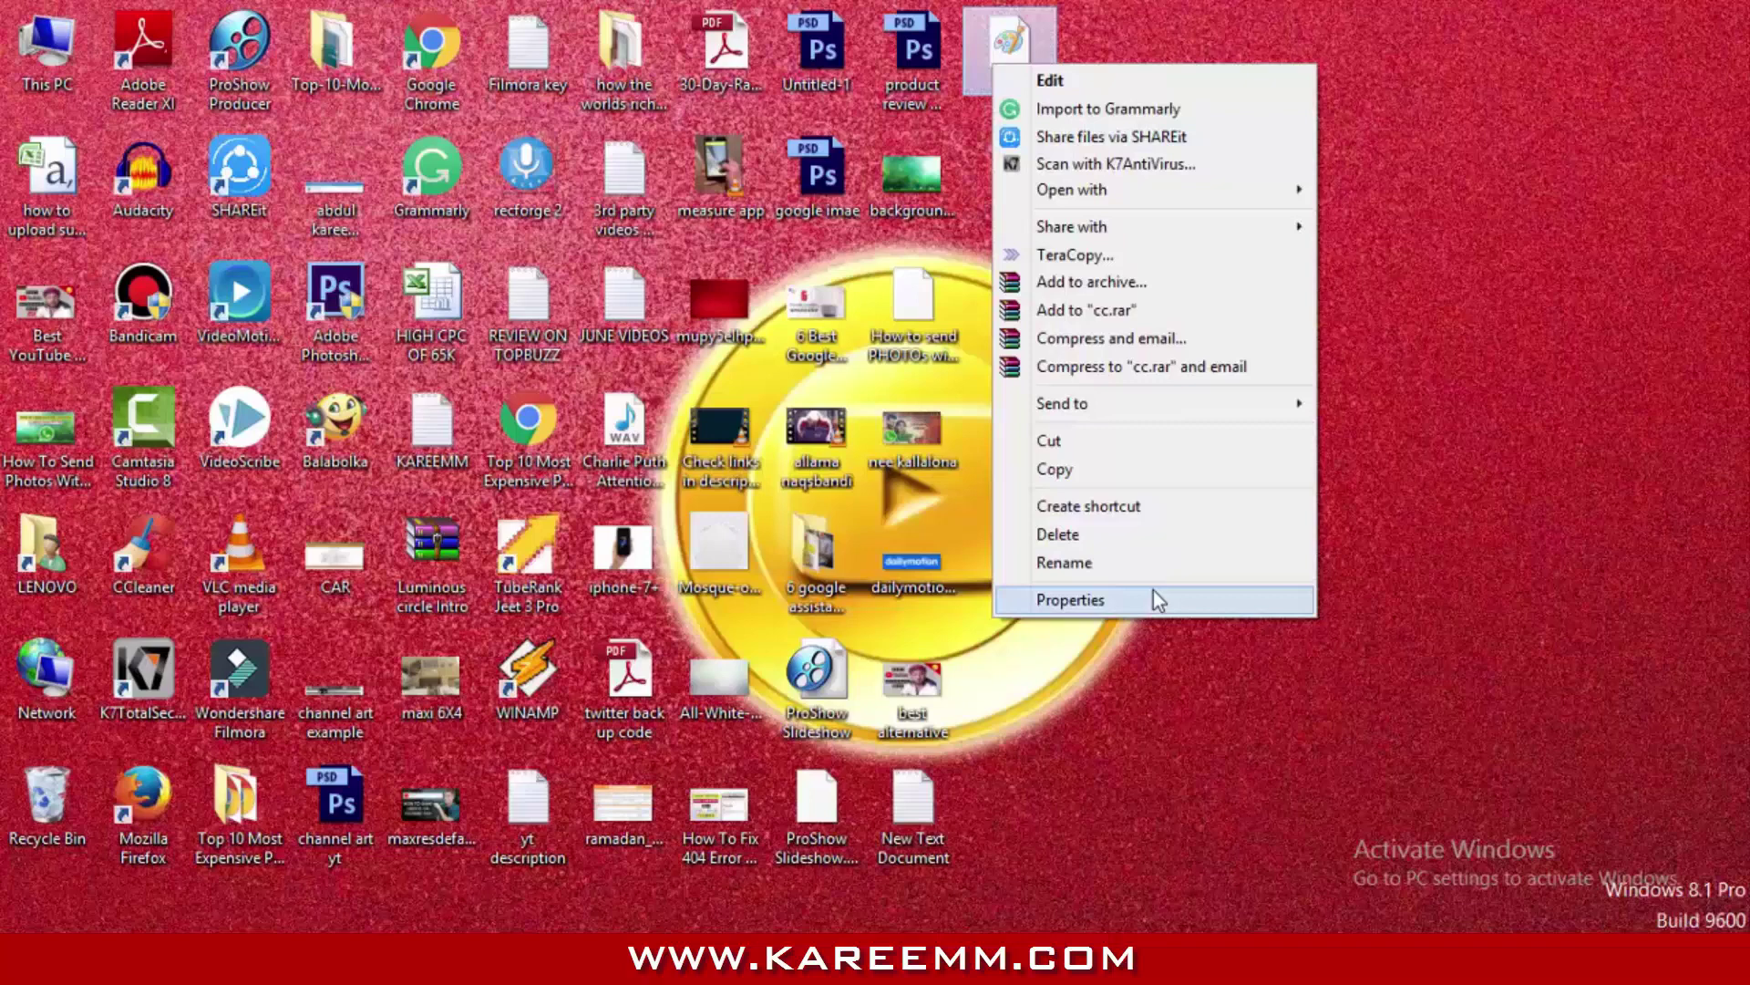
left_click(1152, 591)
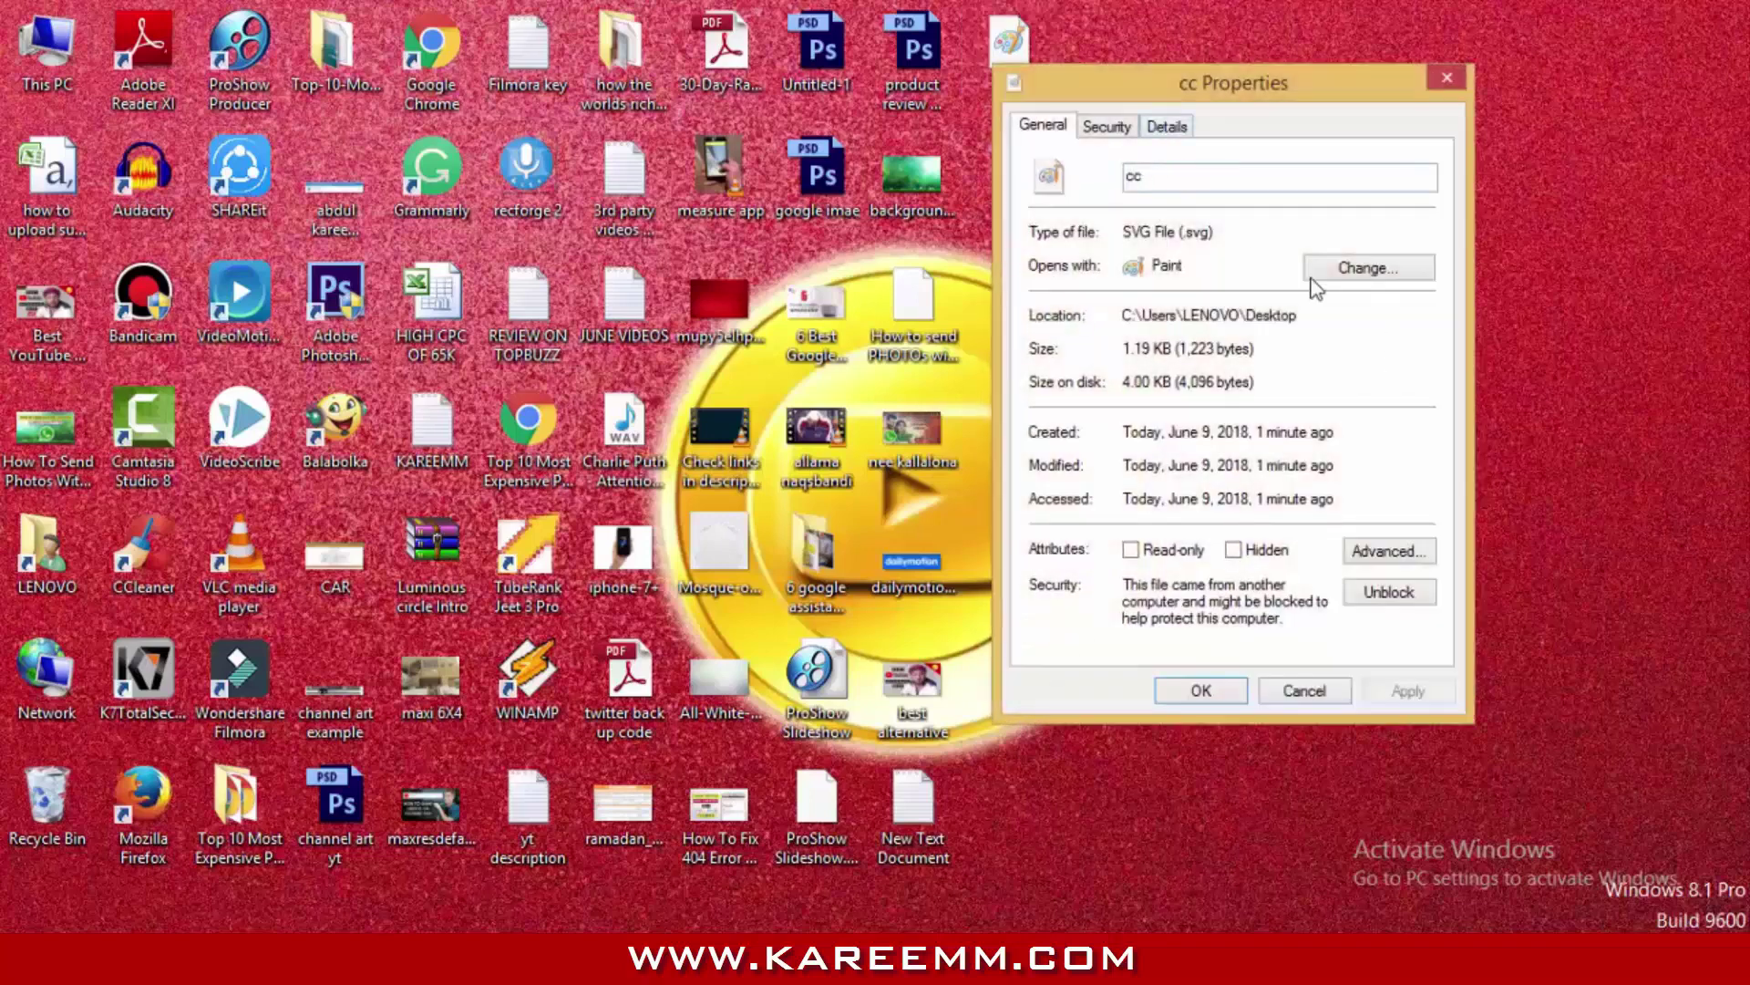
left_click(1318, 275)
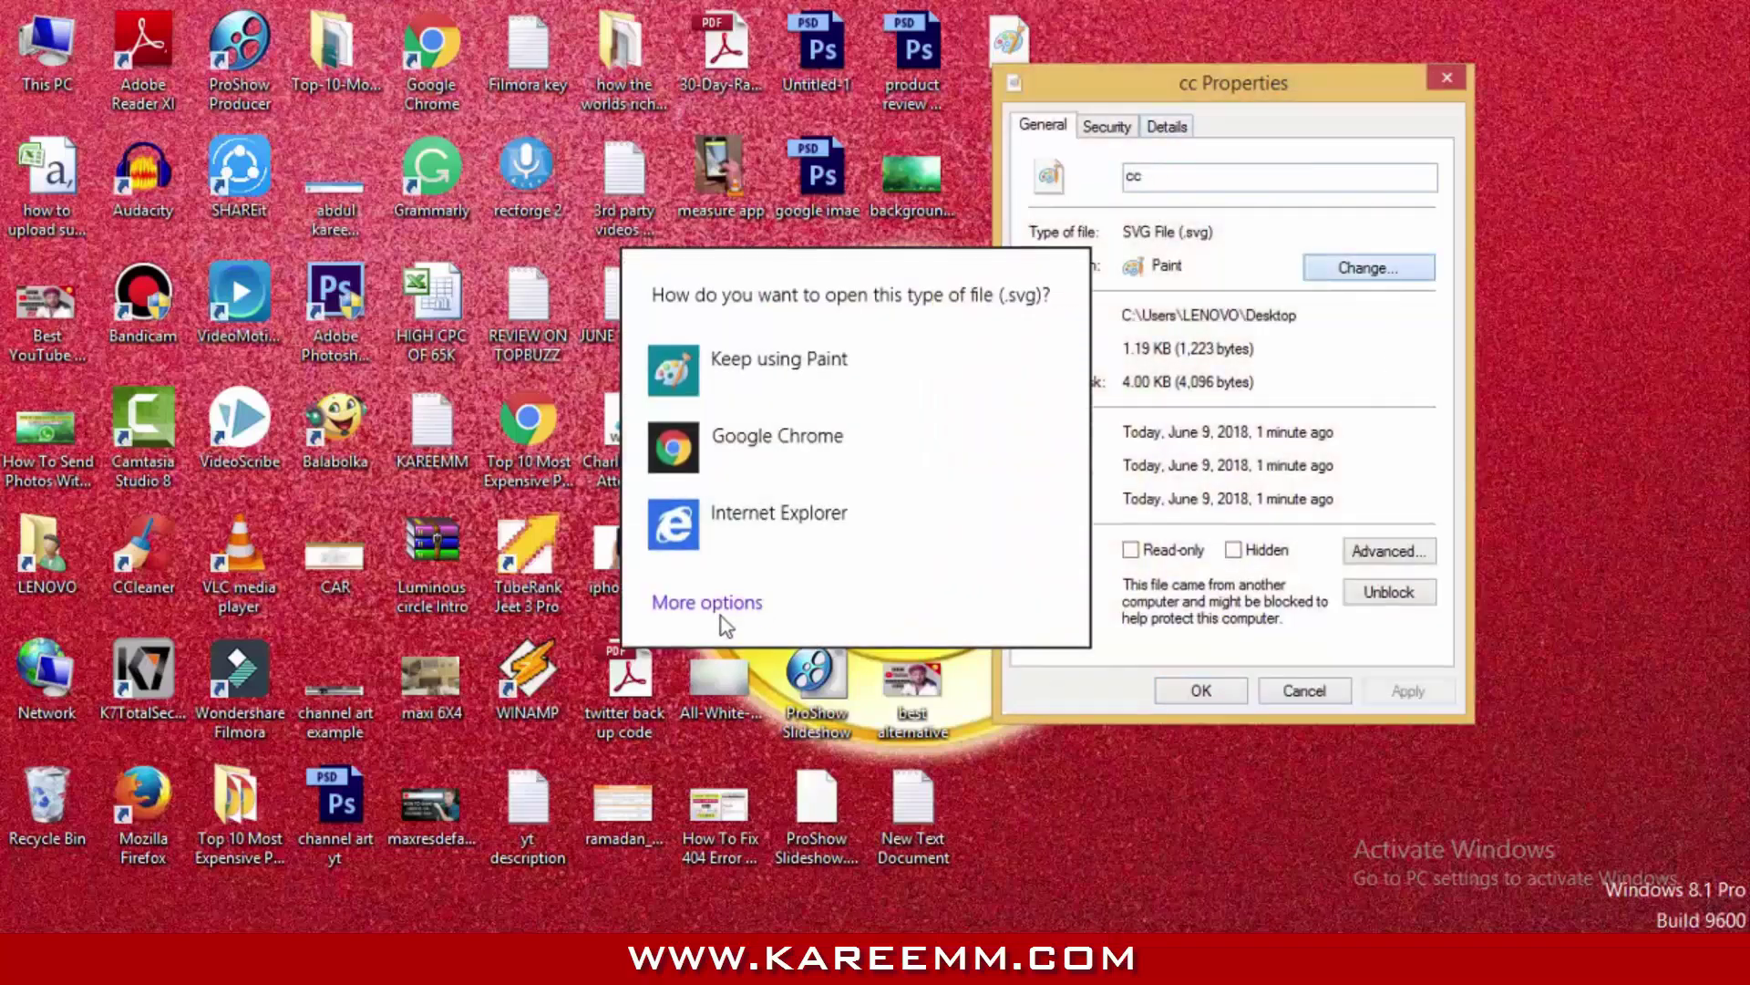
left_click(720, 604)
scroll(983, 547, "down", 1)
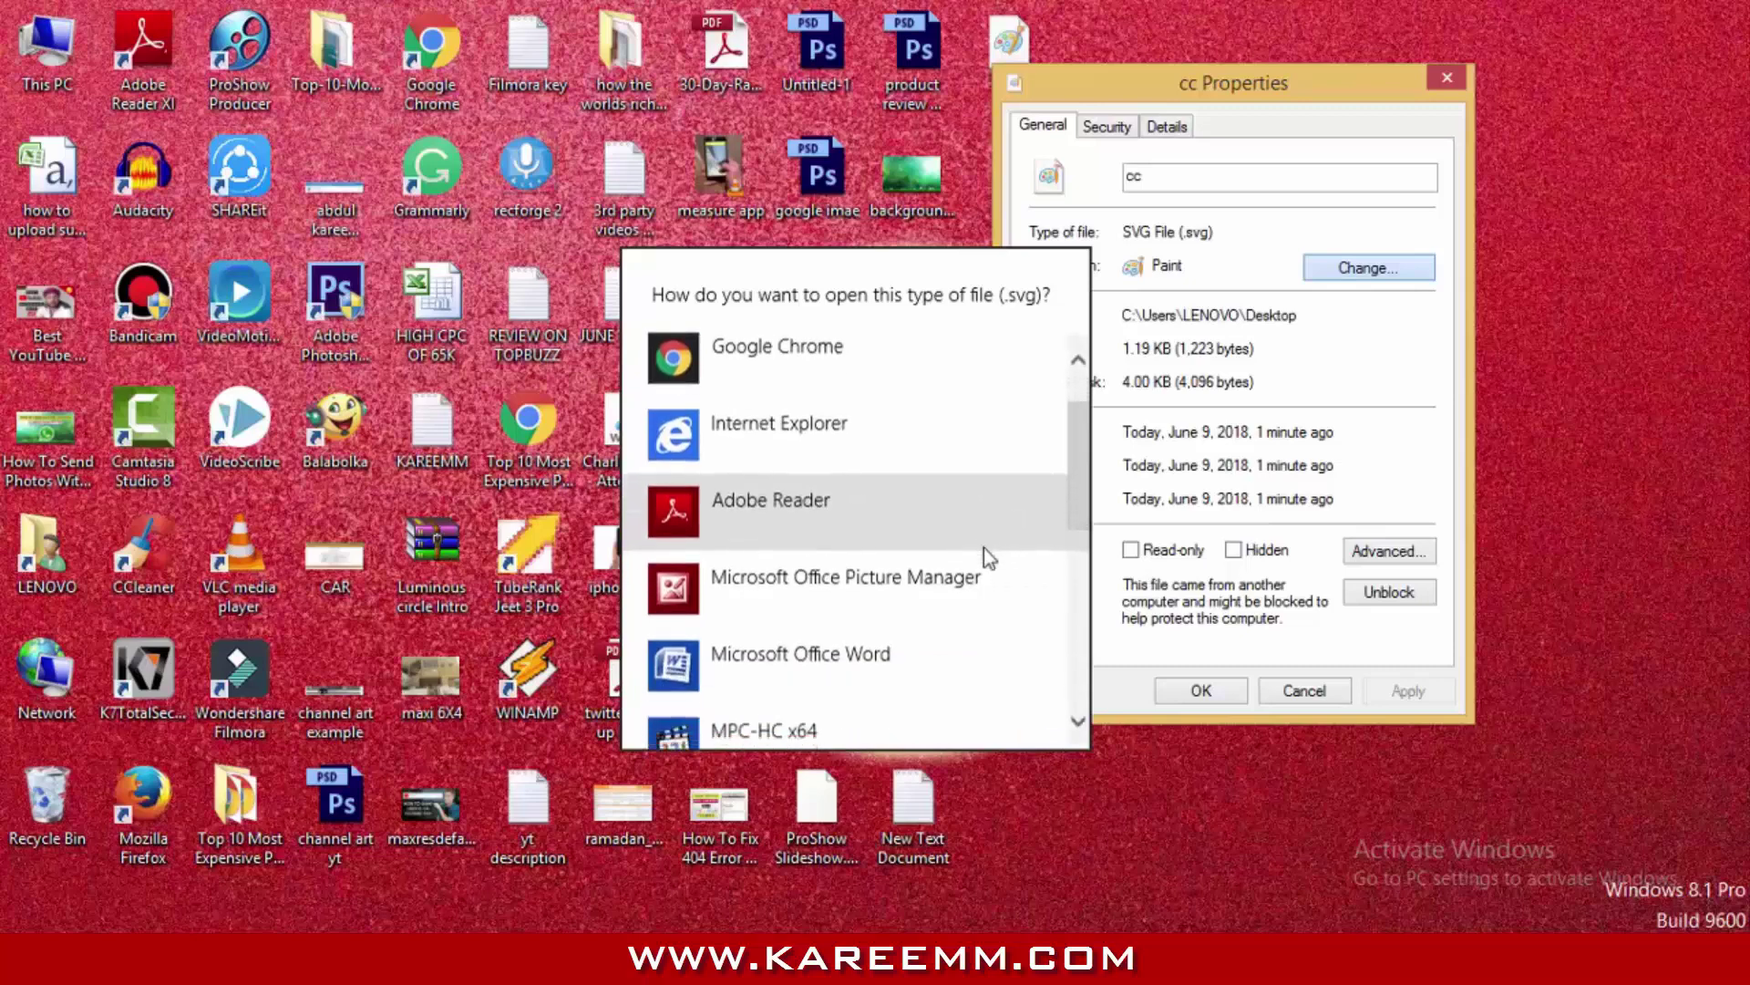
scroll(983, 549, "down", 2)
left_click(830, 556)
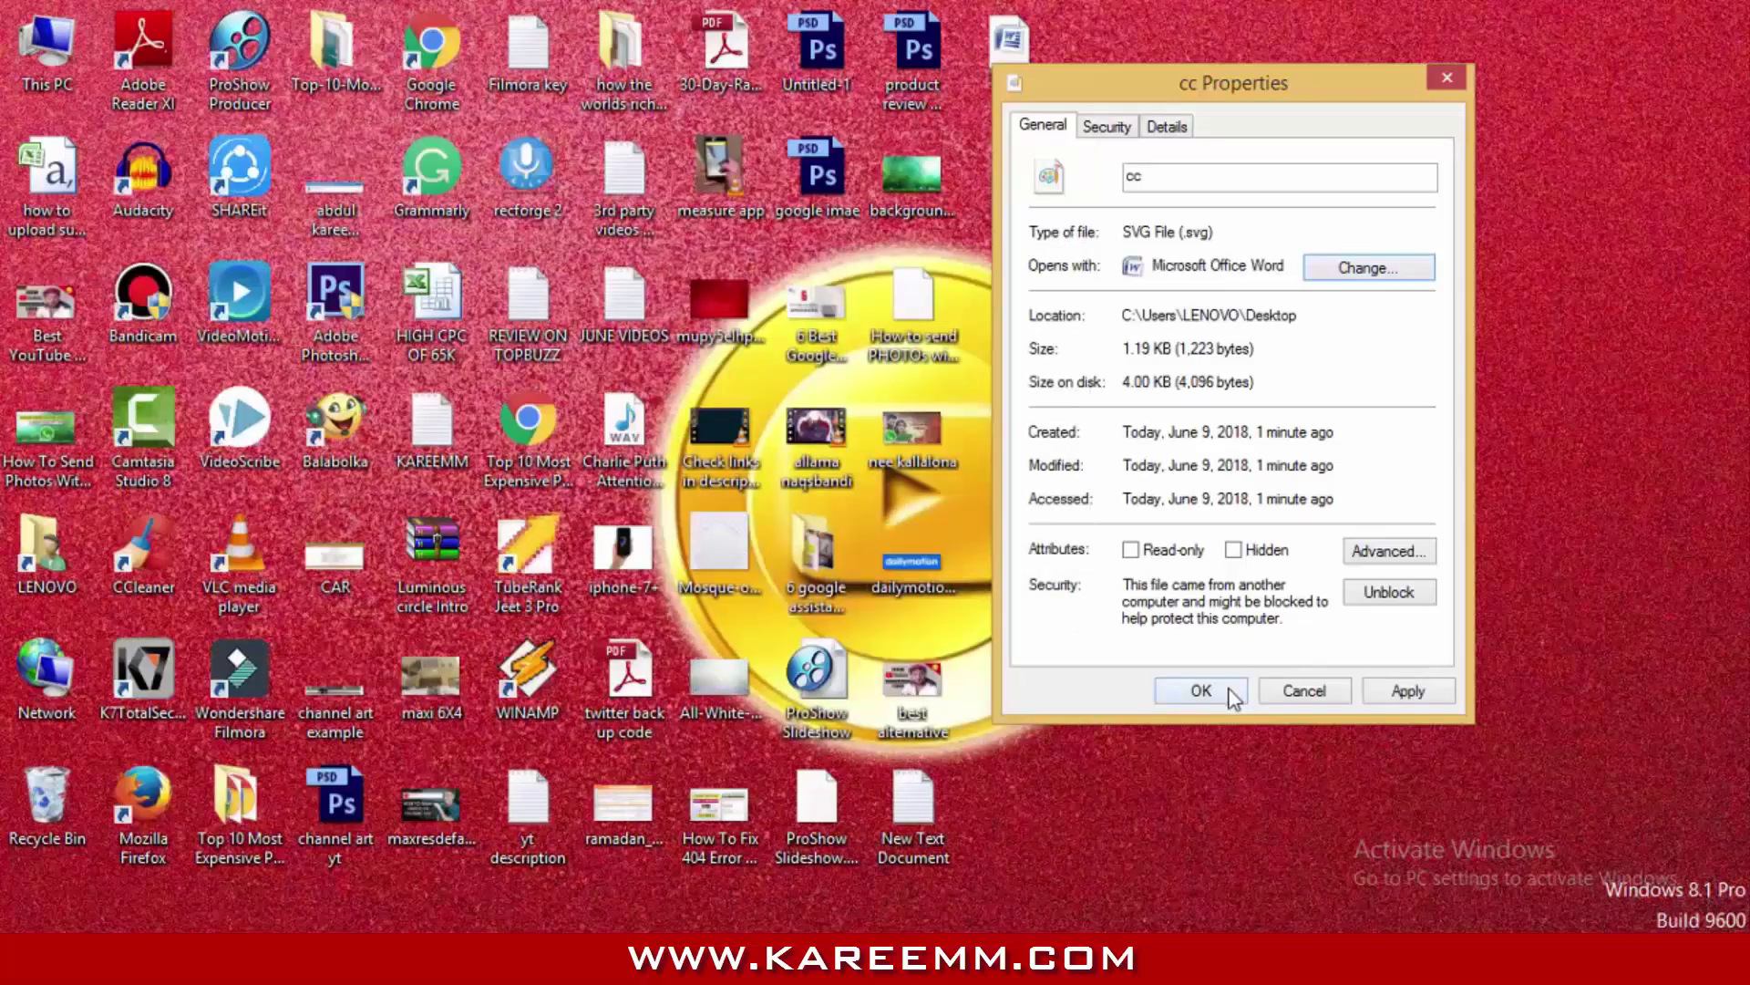
Step: Confirm Word as the default, then close the cc document shown as XML markup
left_click(1230, 691)
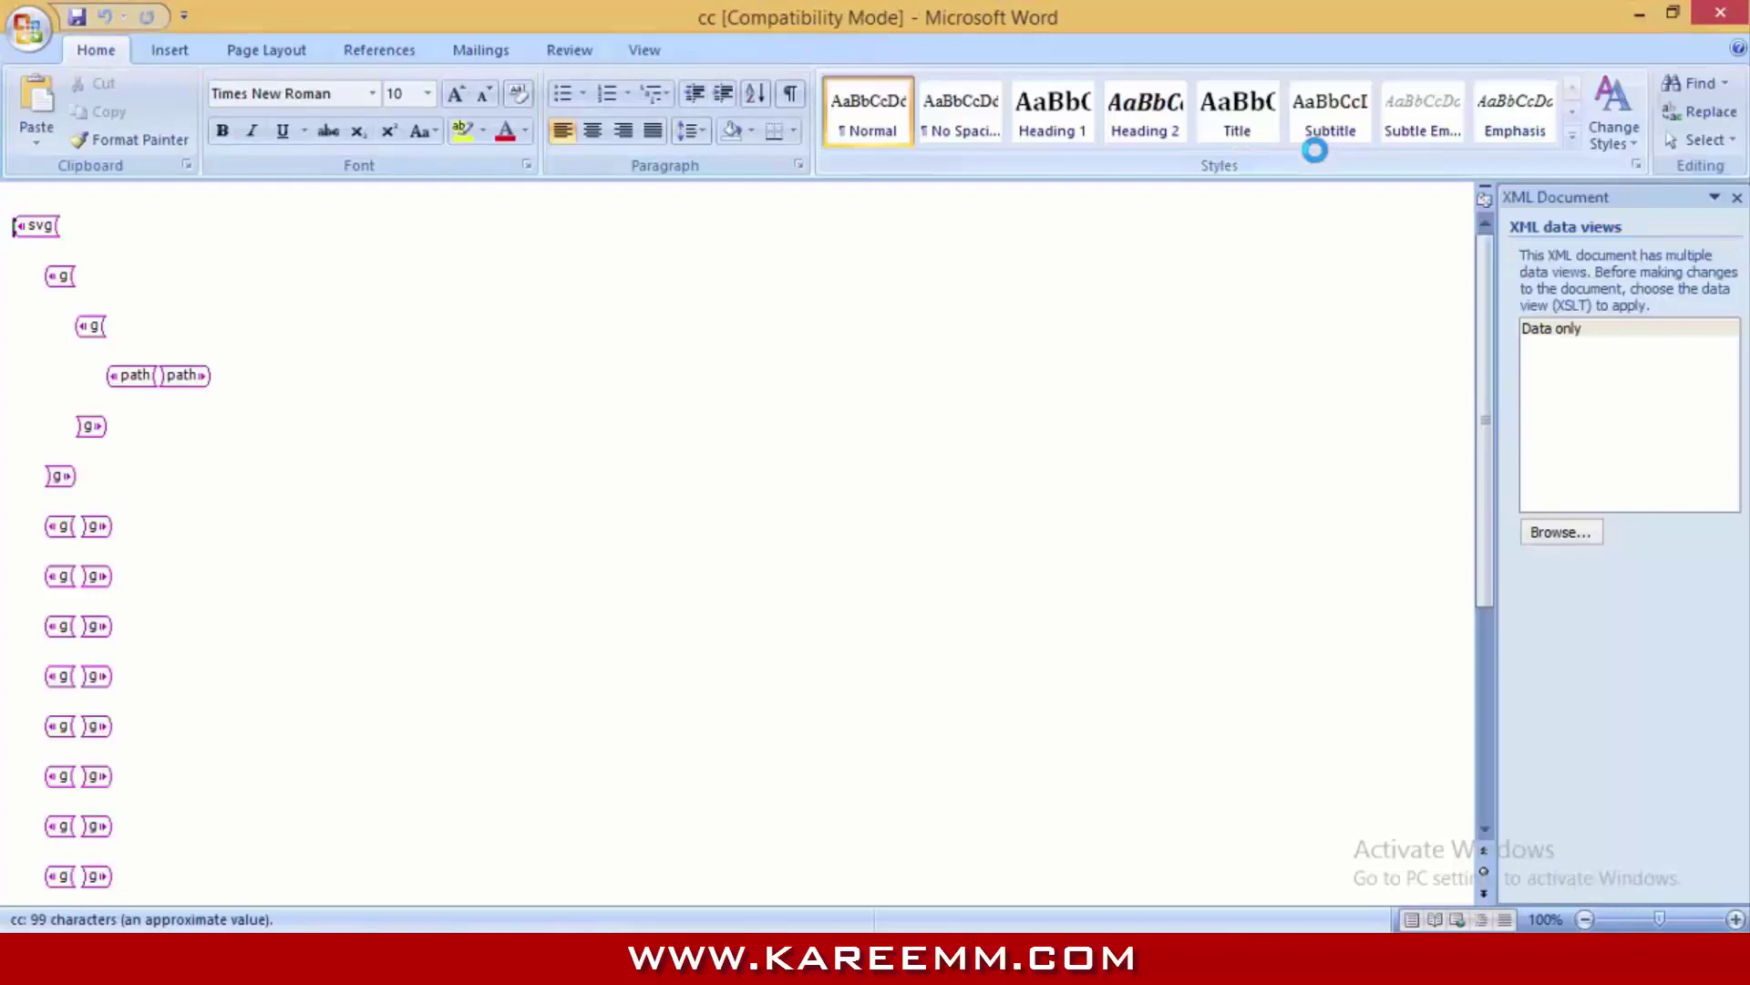
left_click(1723, 15)
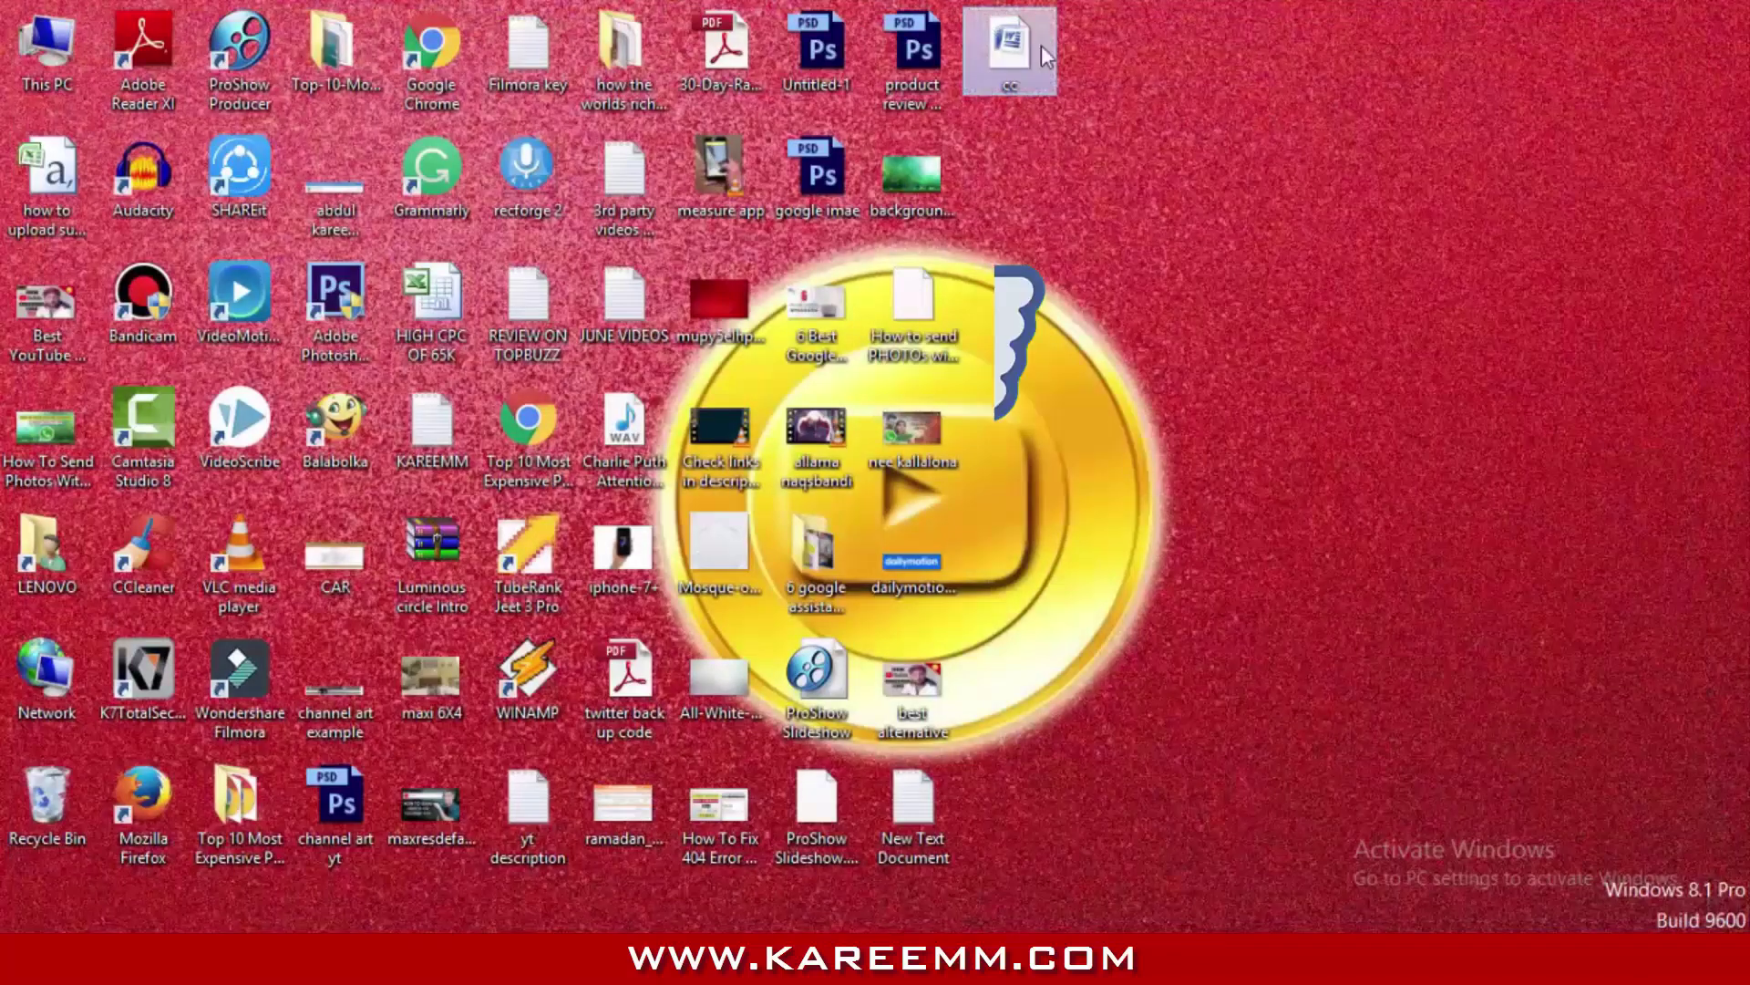
Step: Open cc's Properties and check its file type on the Details tab
right_click(1046, 57)
left_click(1171, 591)
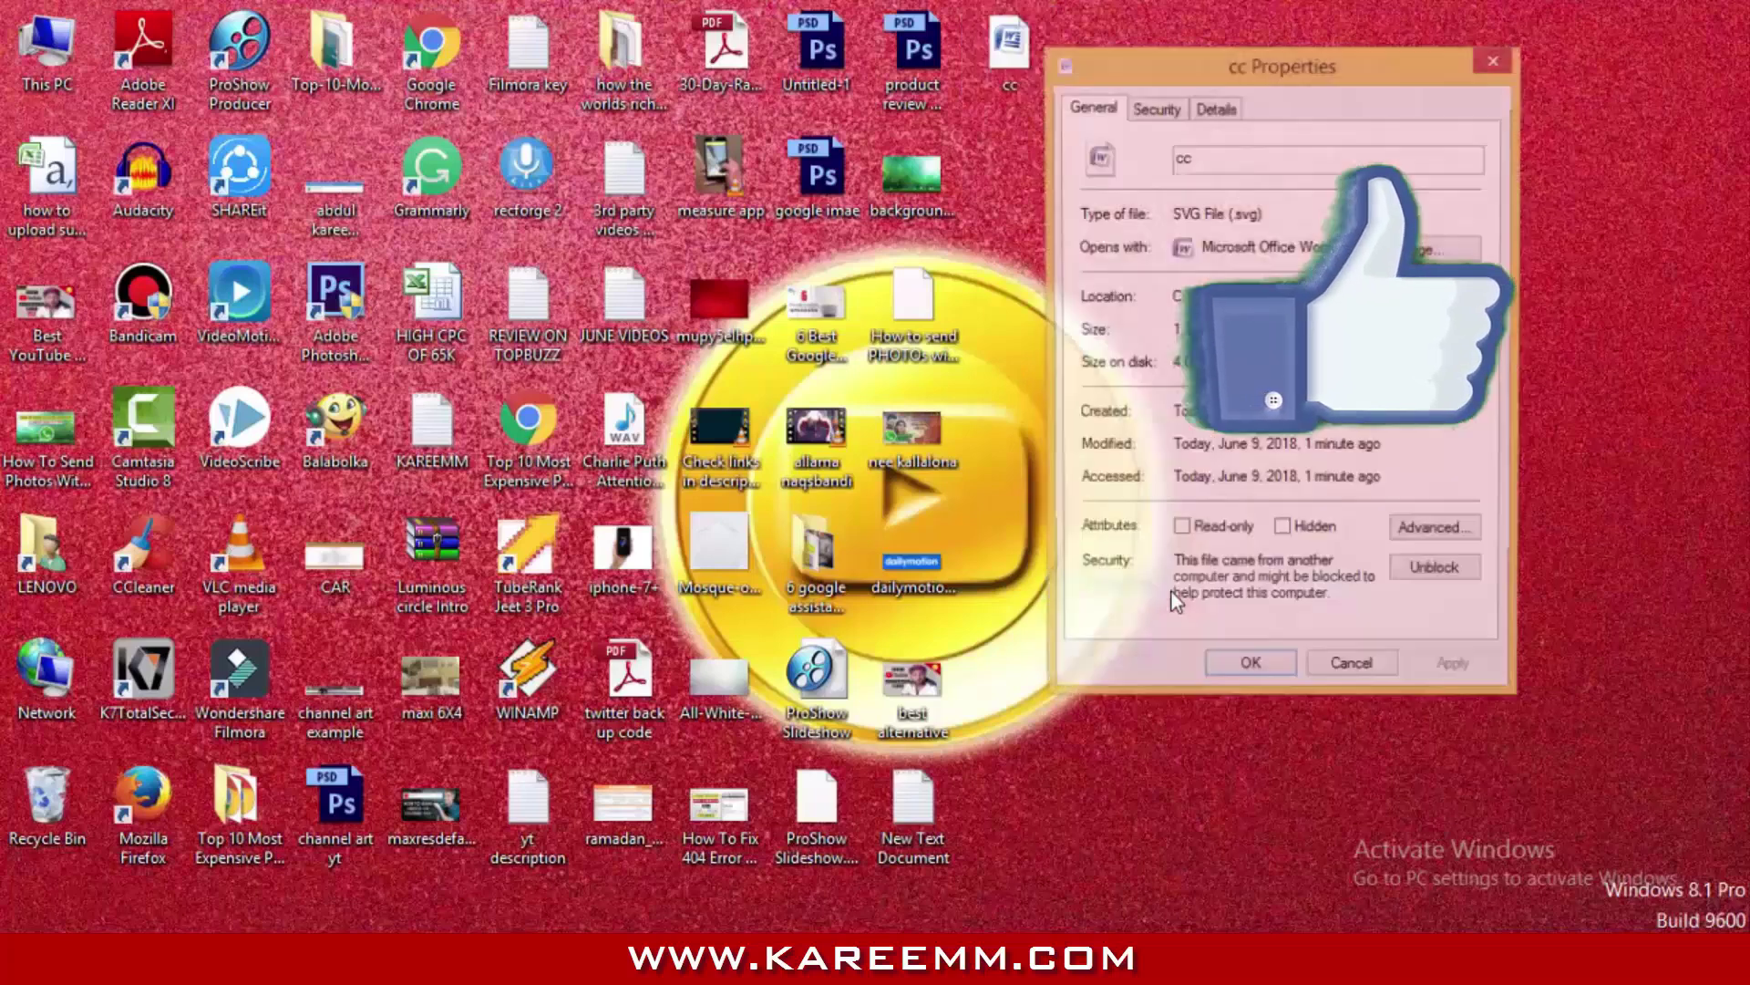
left_click(1217, 109)
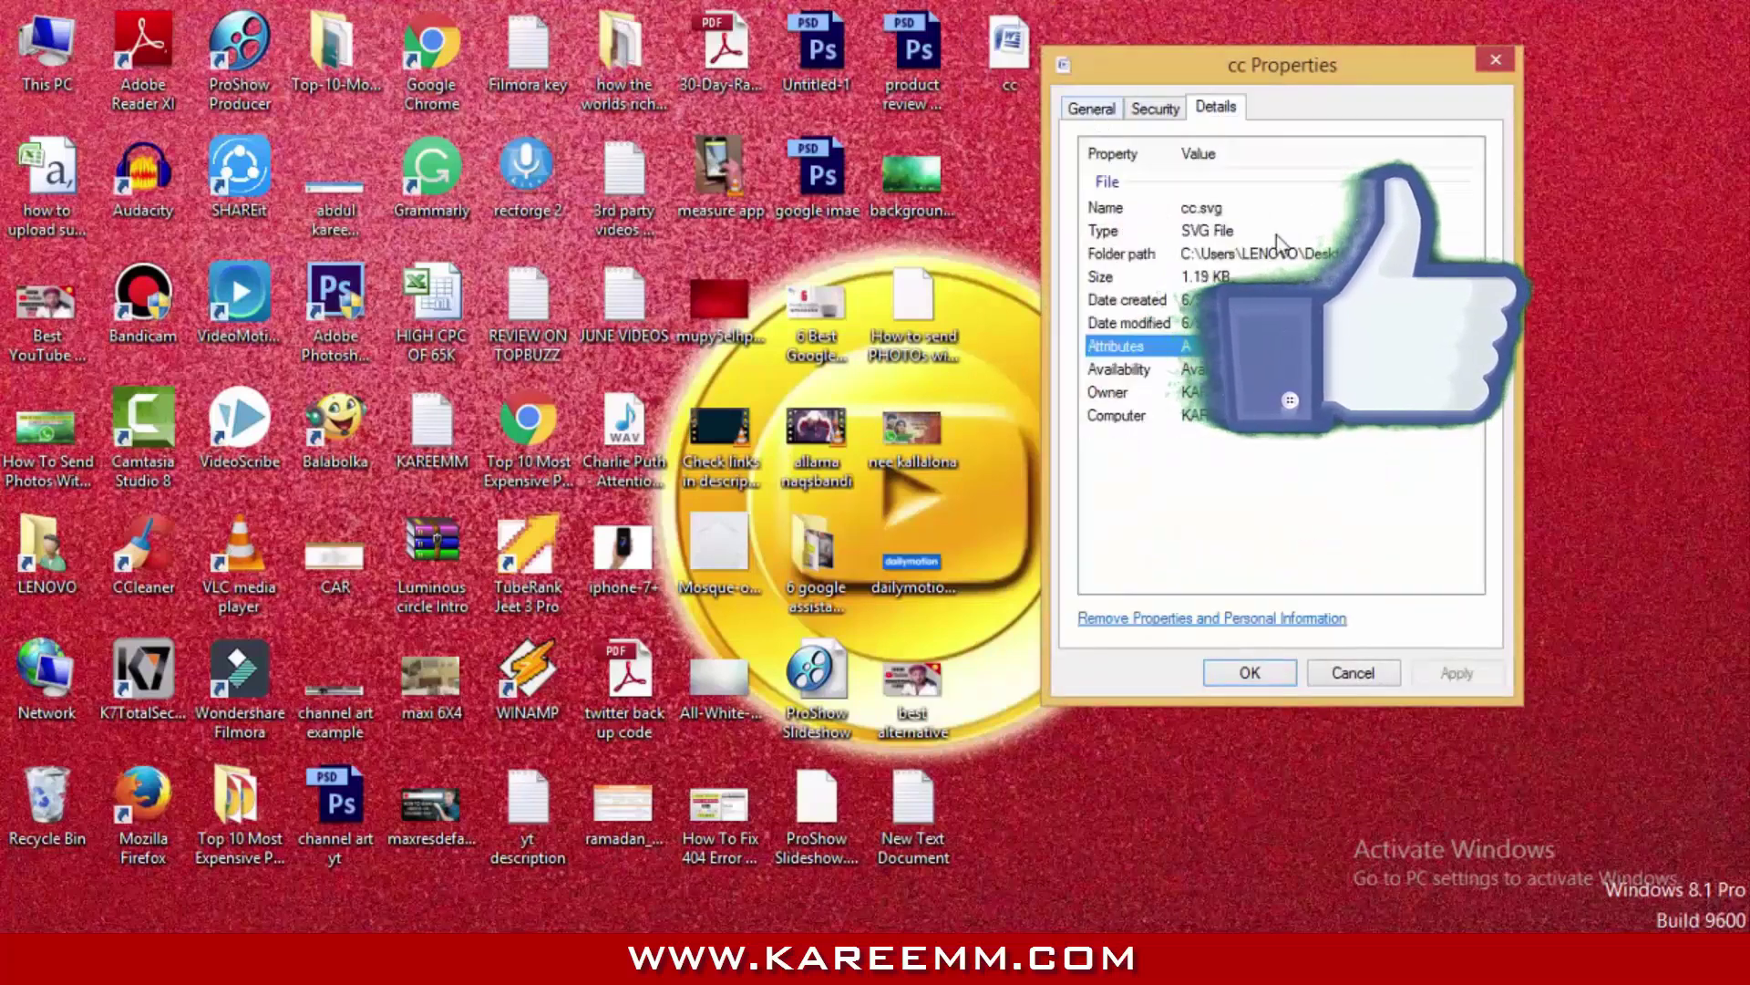
left_click(1121, 233)
left_click(1586, 274)
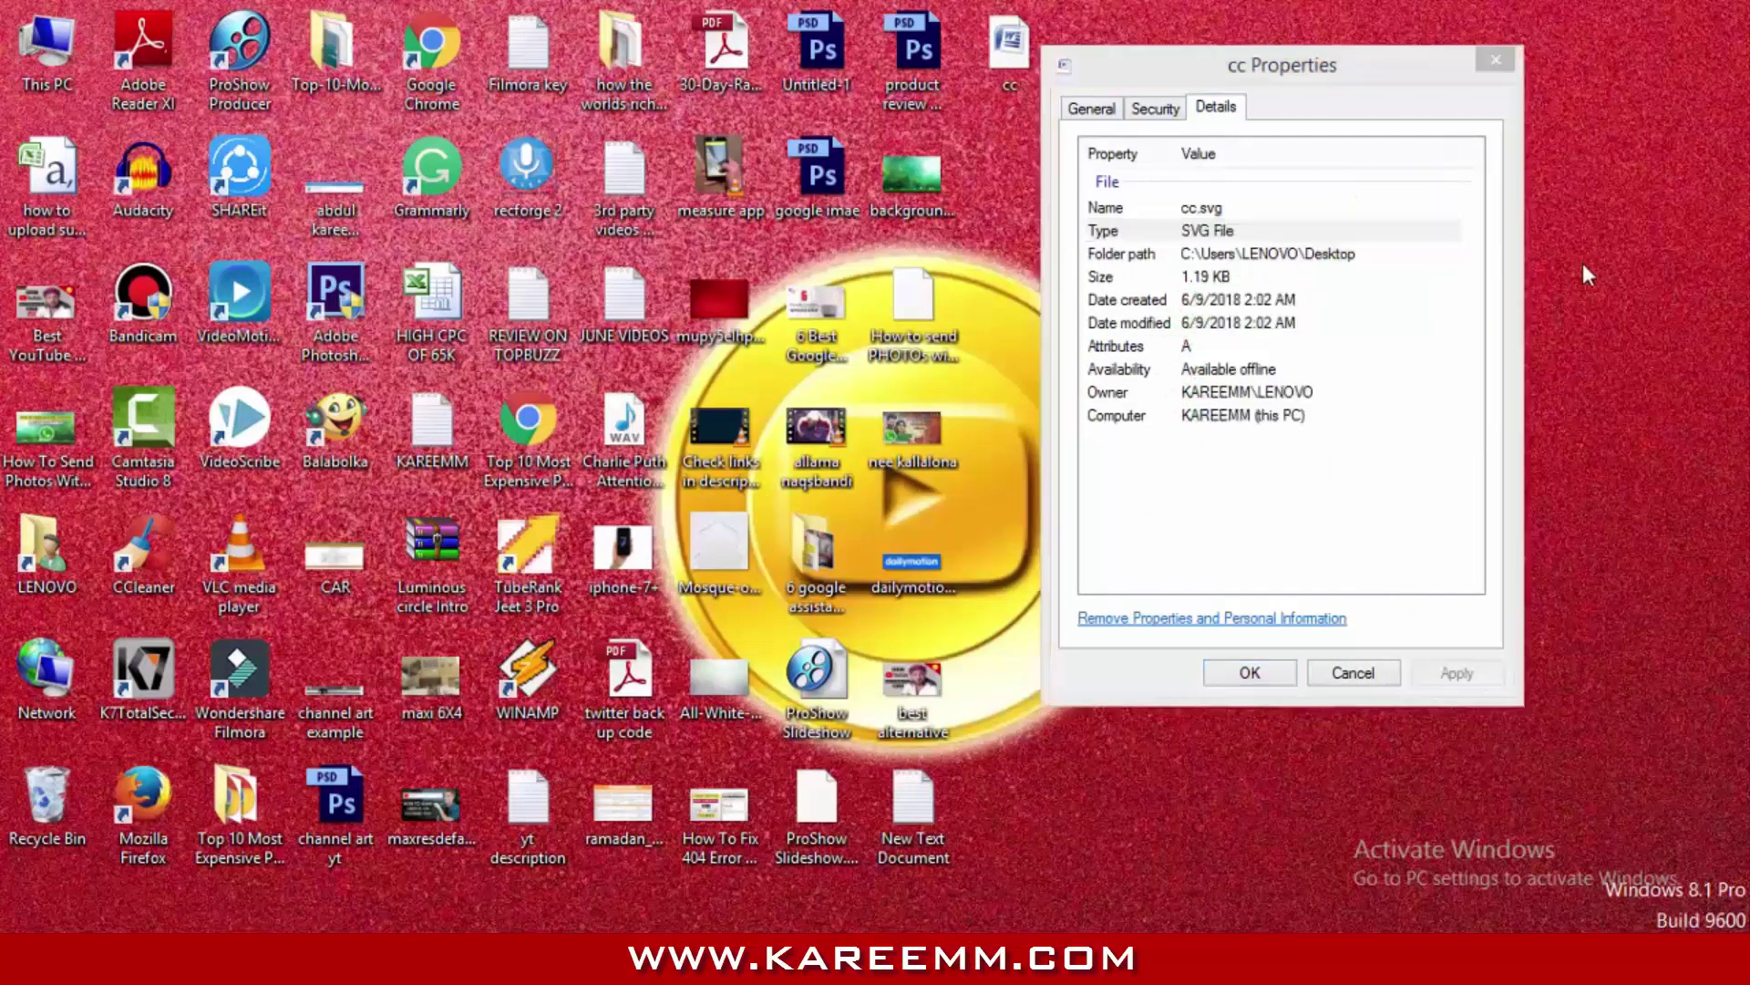
left_click(1090, 108)
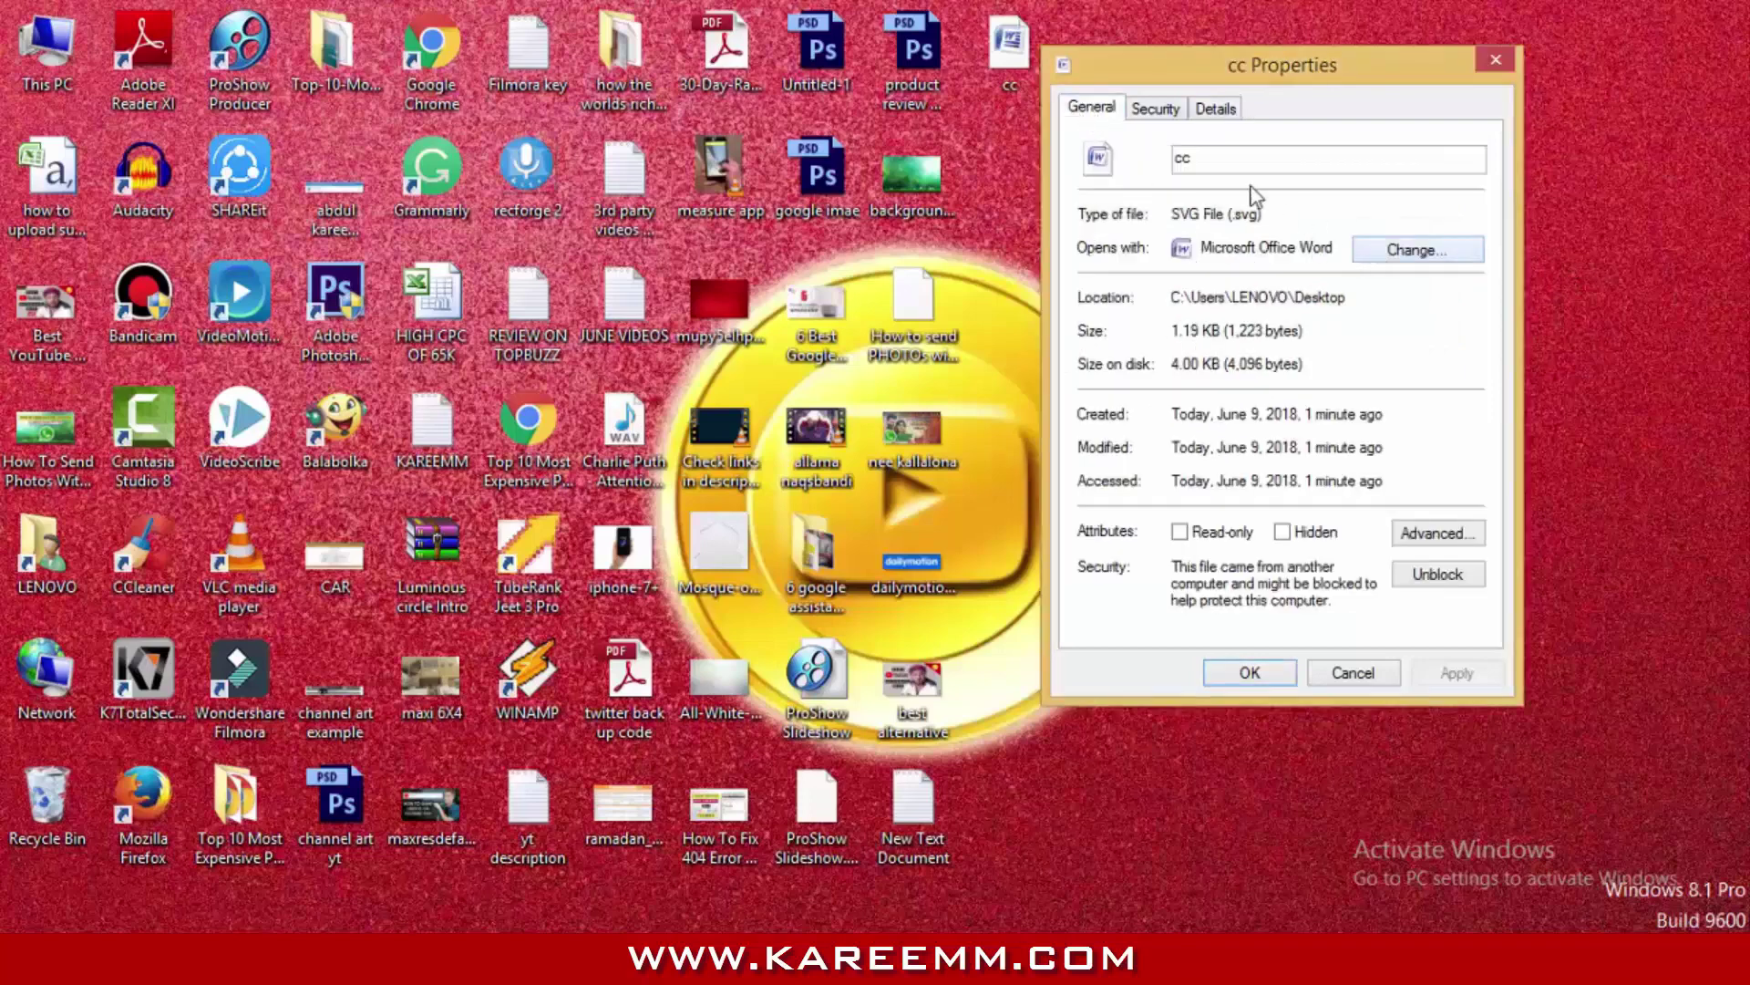
Step: Set Google Chrome as cc.svg's default program and confirm with OK
left_click(1418, 250)
left_click(868, 446)
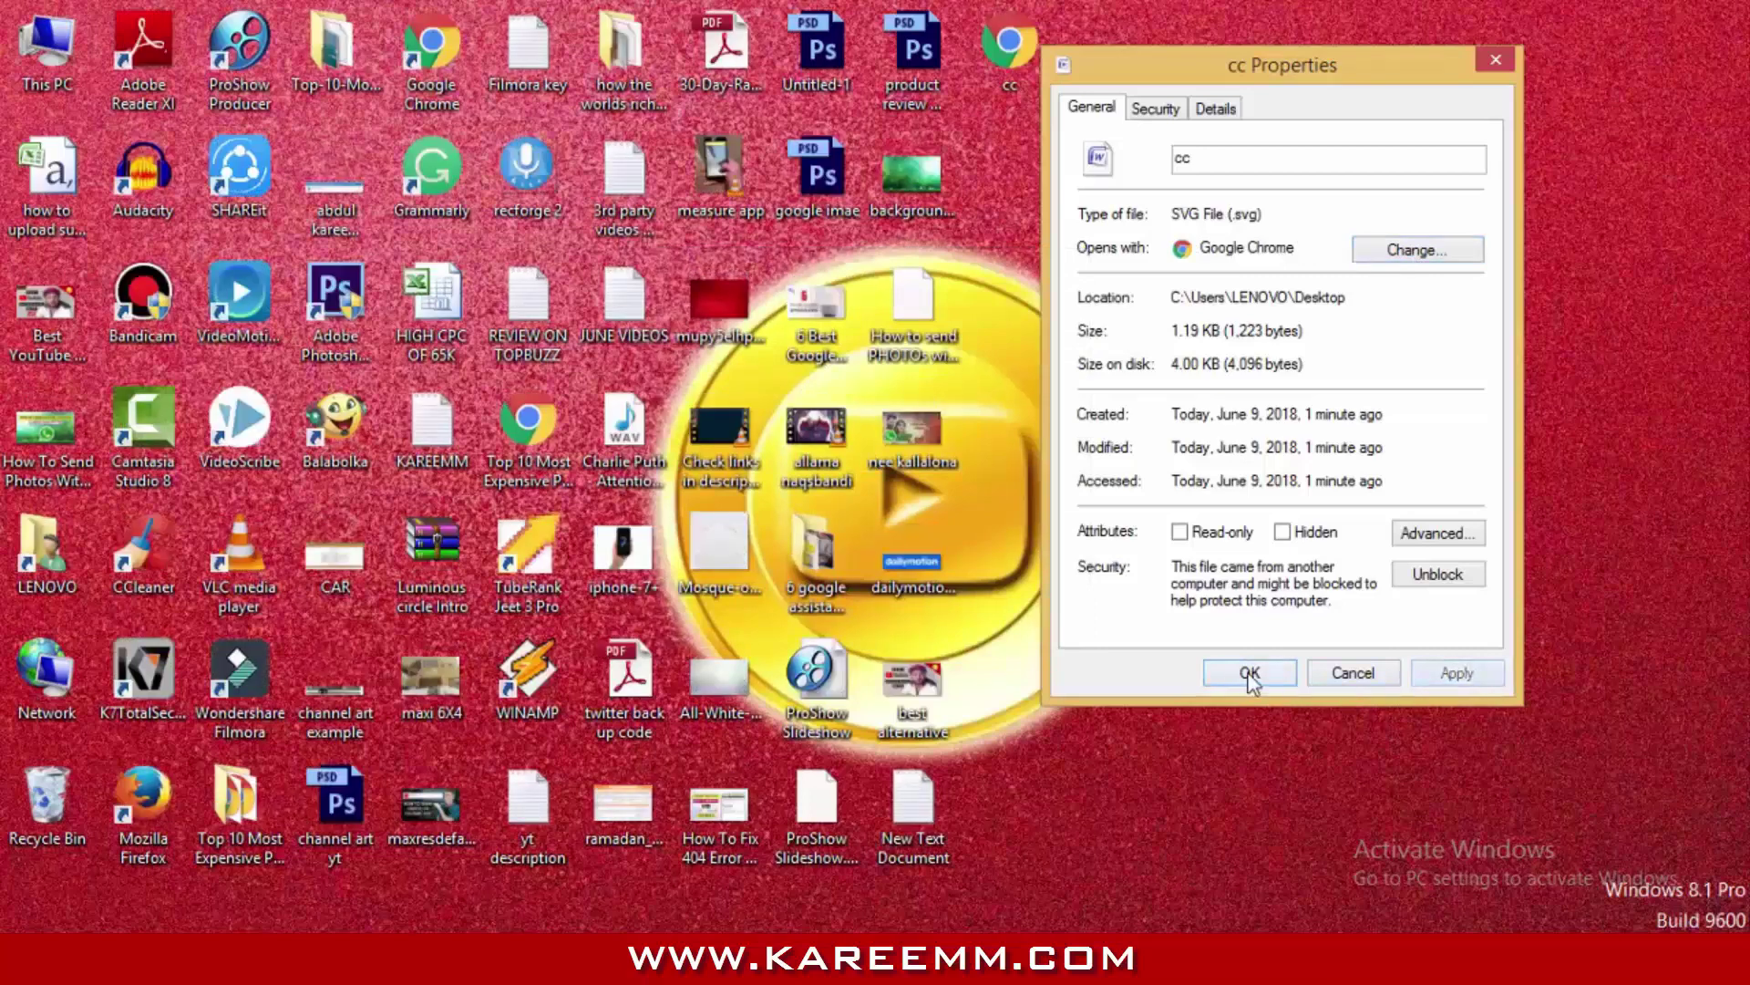
left_click(1249, 674)
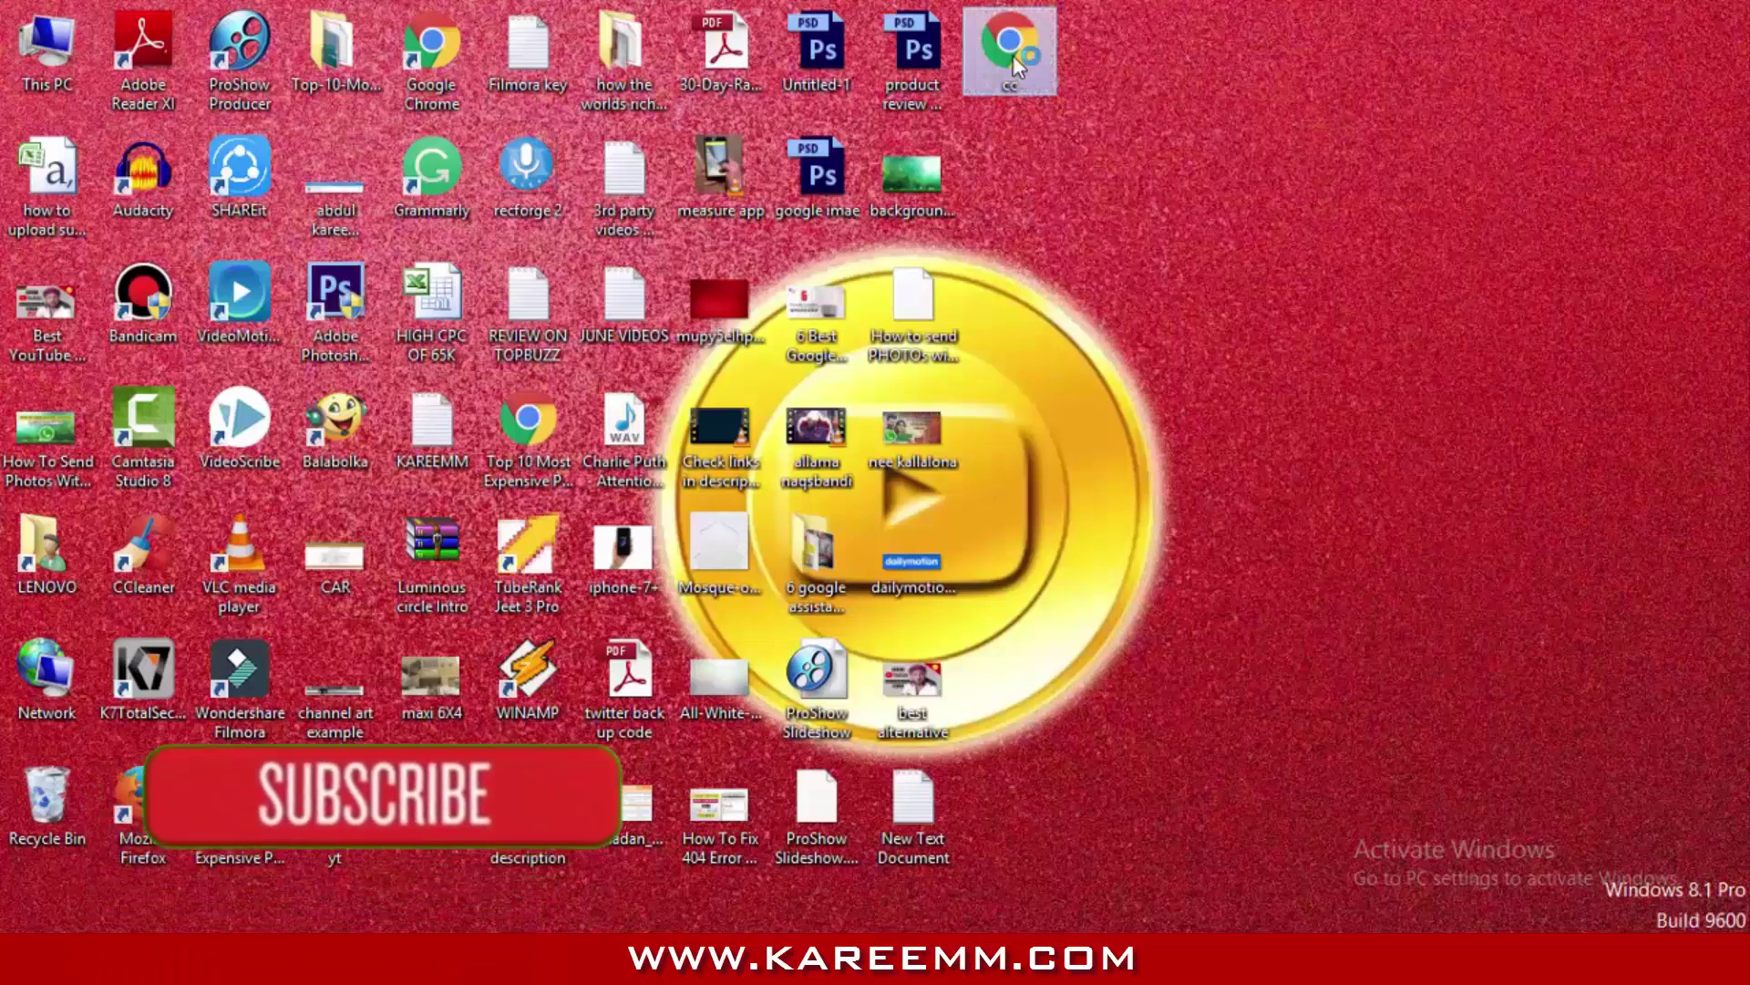
Step: Open cc.svg in Chrome to view the icon, then search the Start screen for 'paint'
double_click(1014, 54)
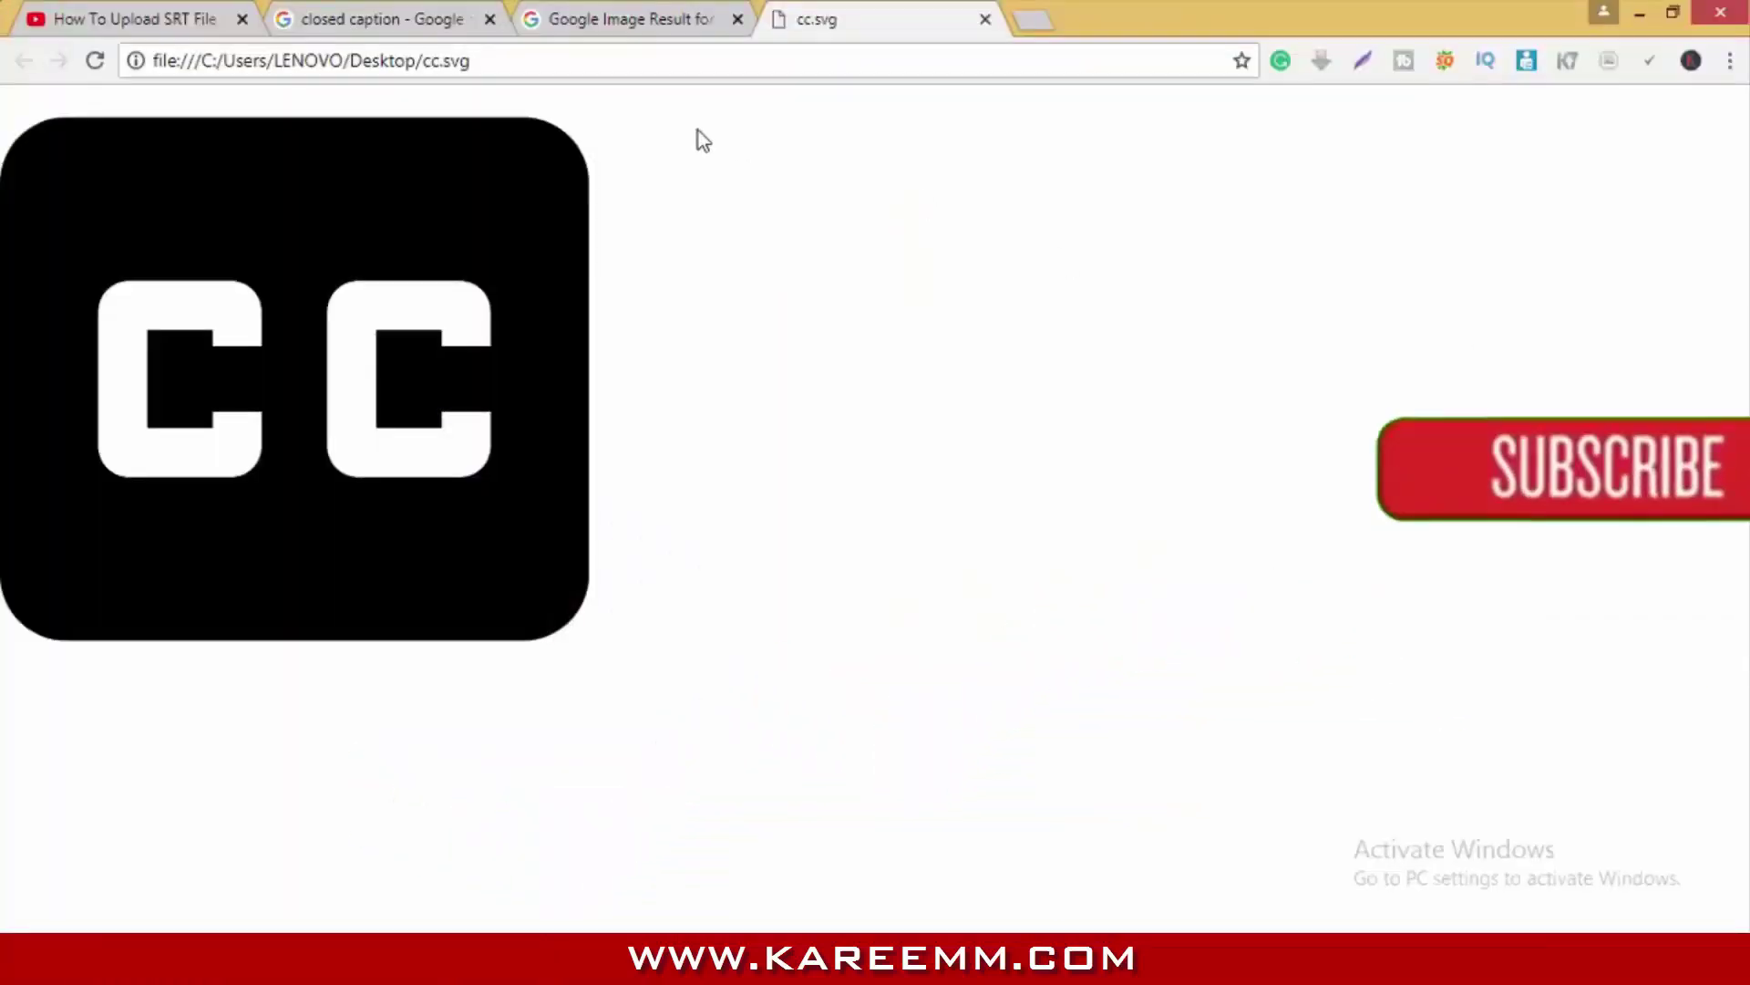
key("super")
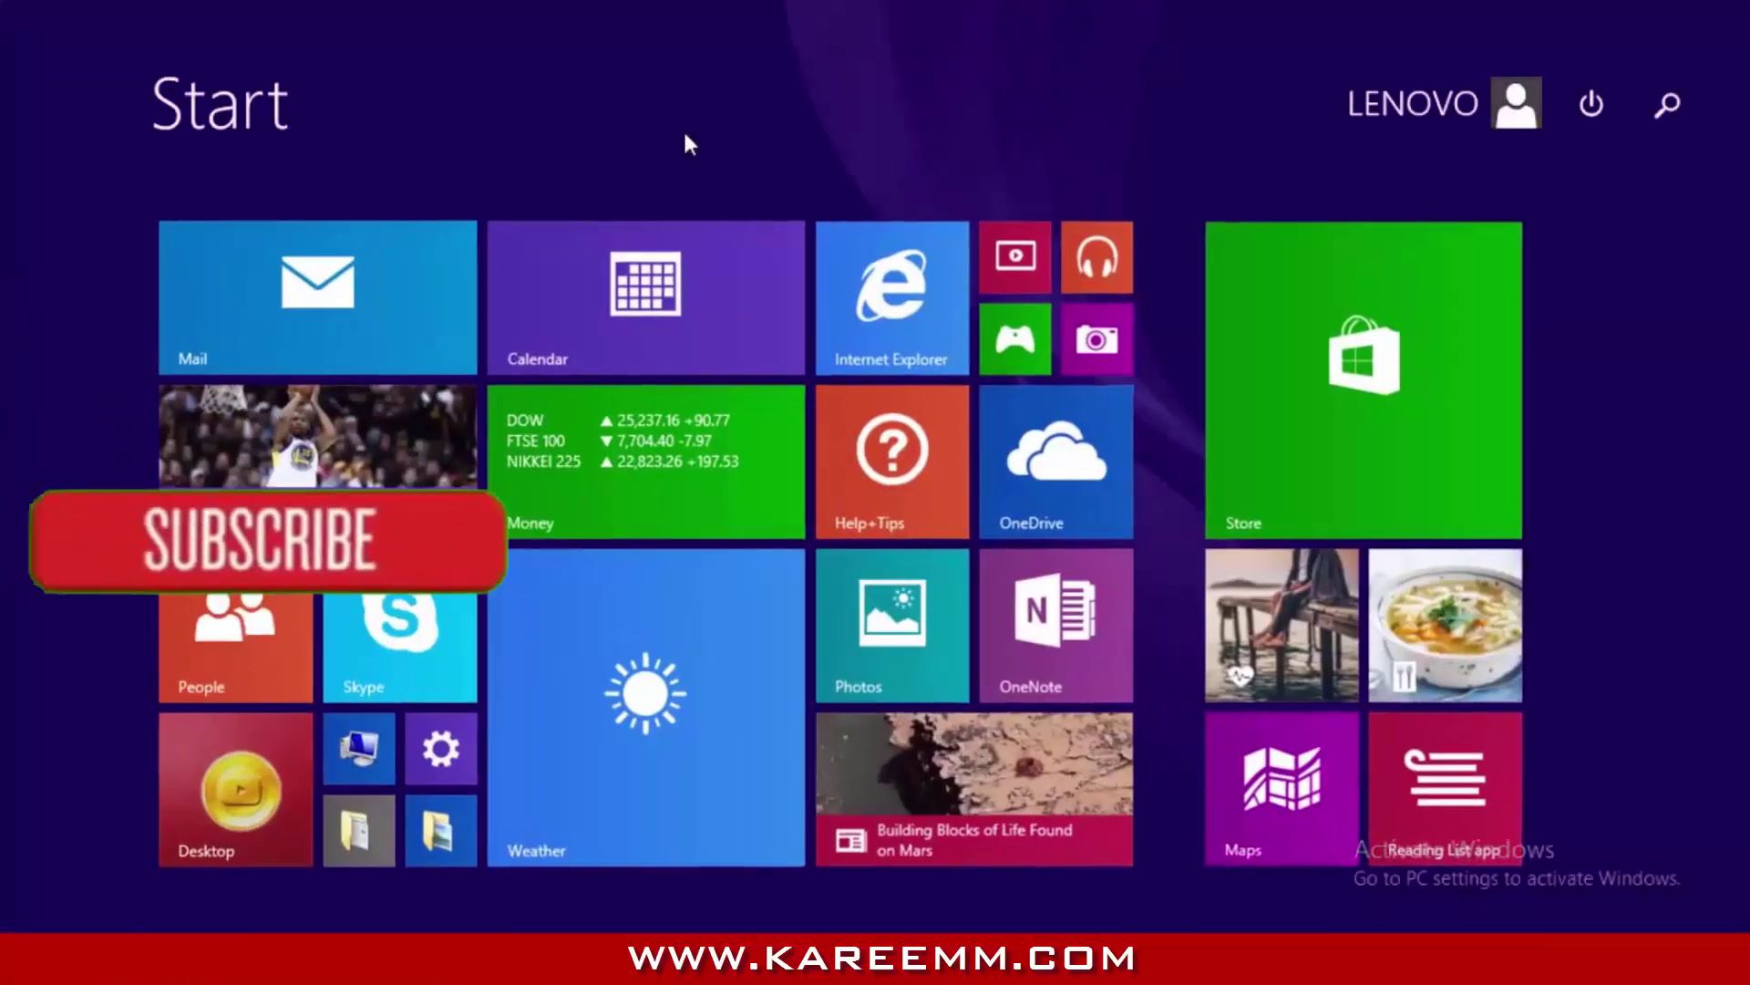
type("pin")
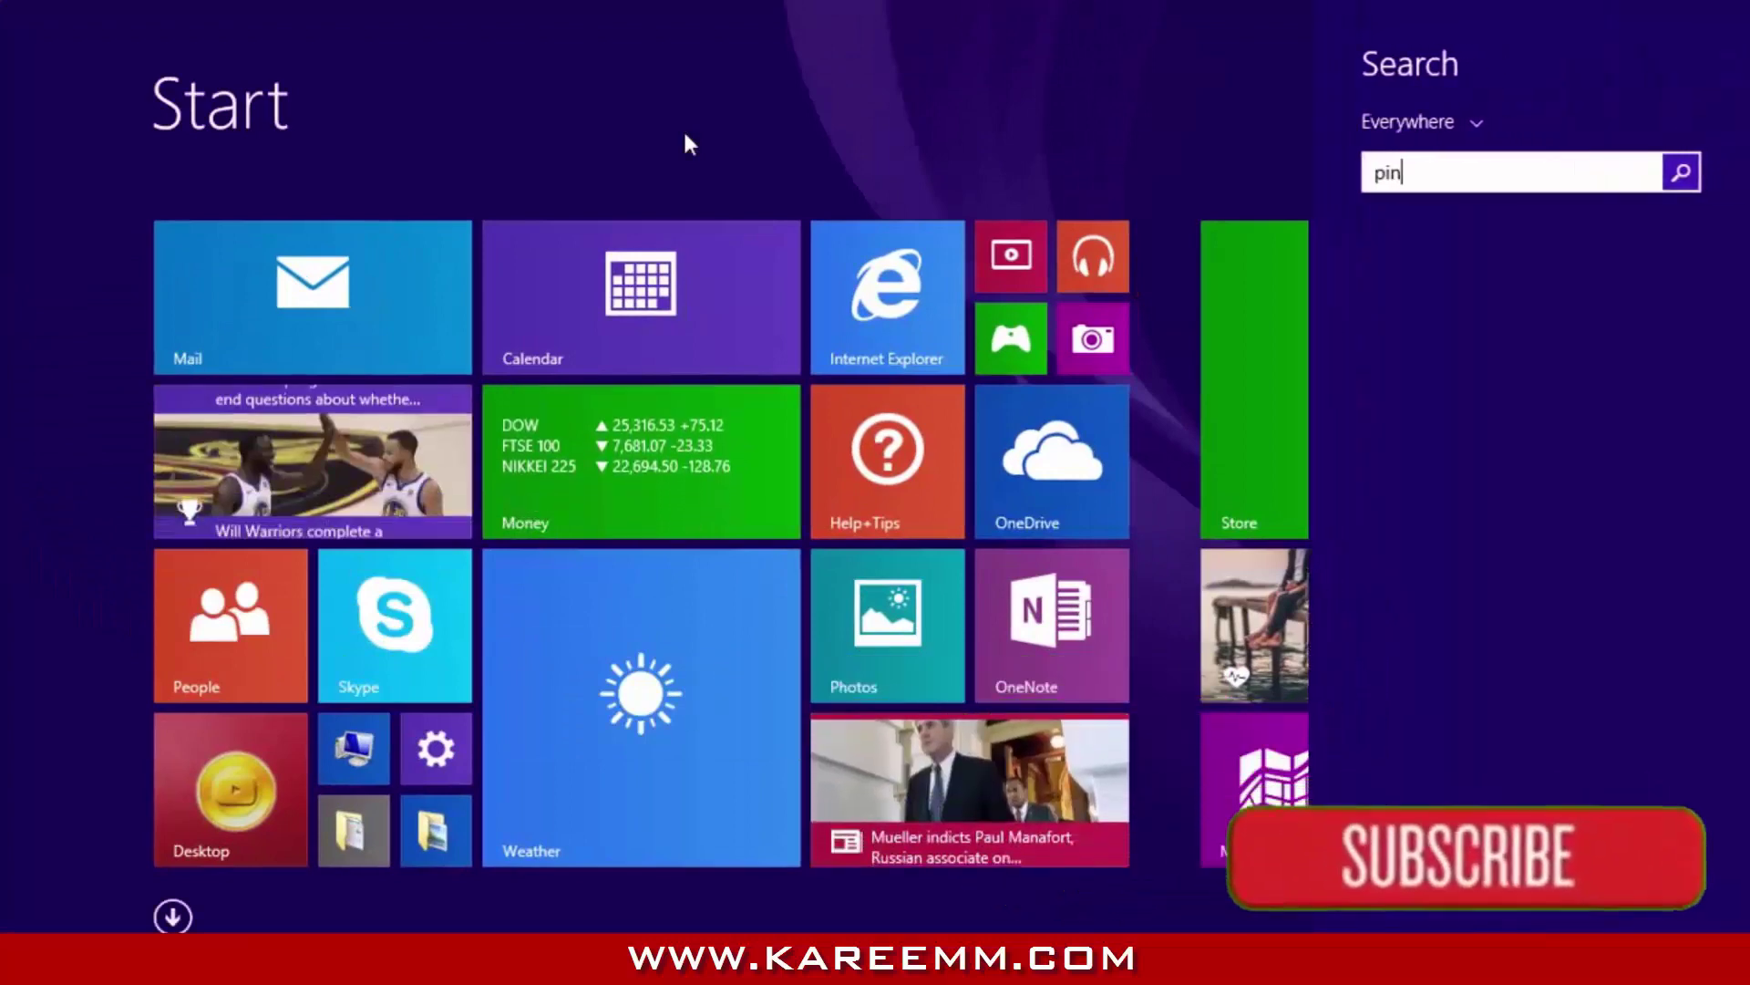
key("BackSpace")
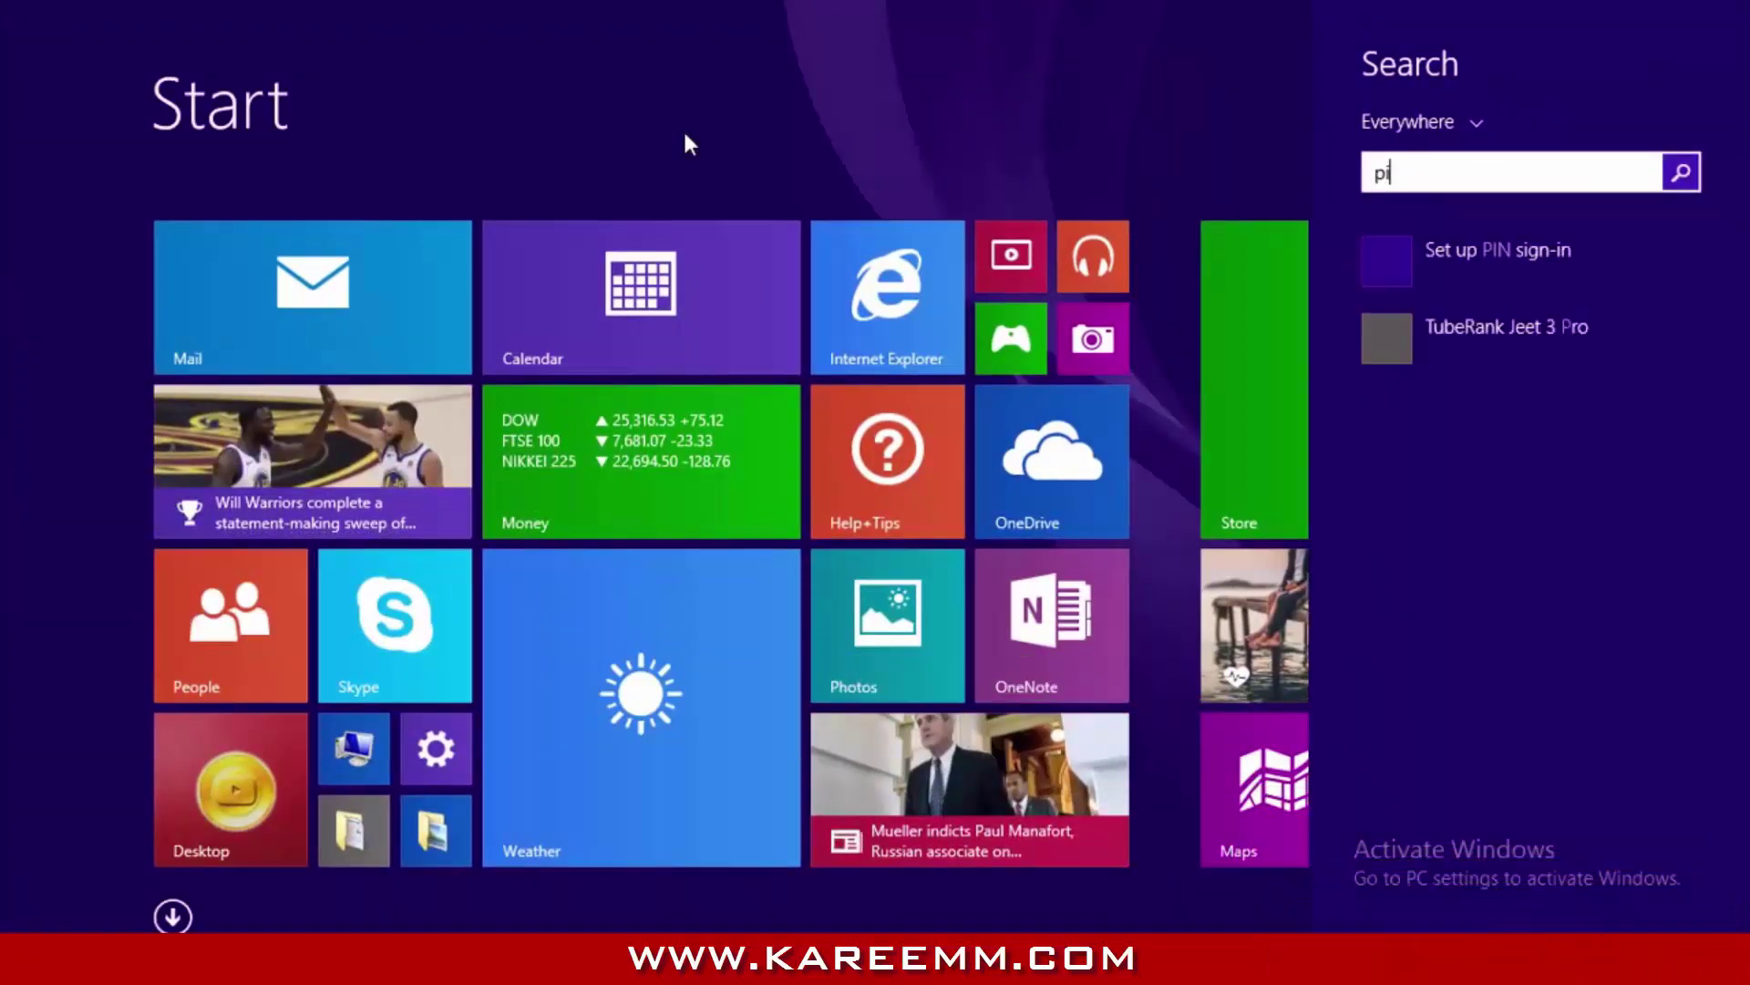
type("aint")
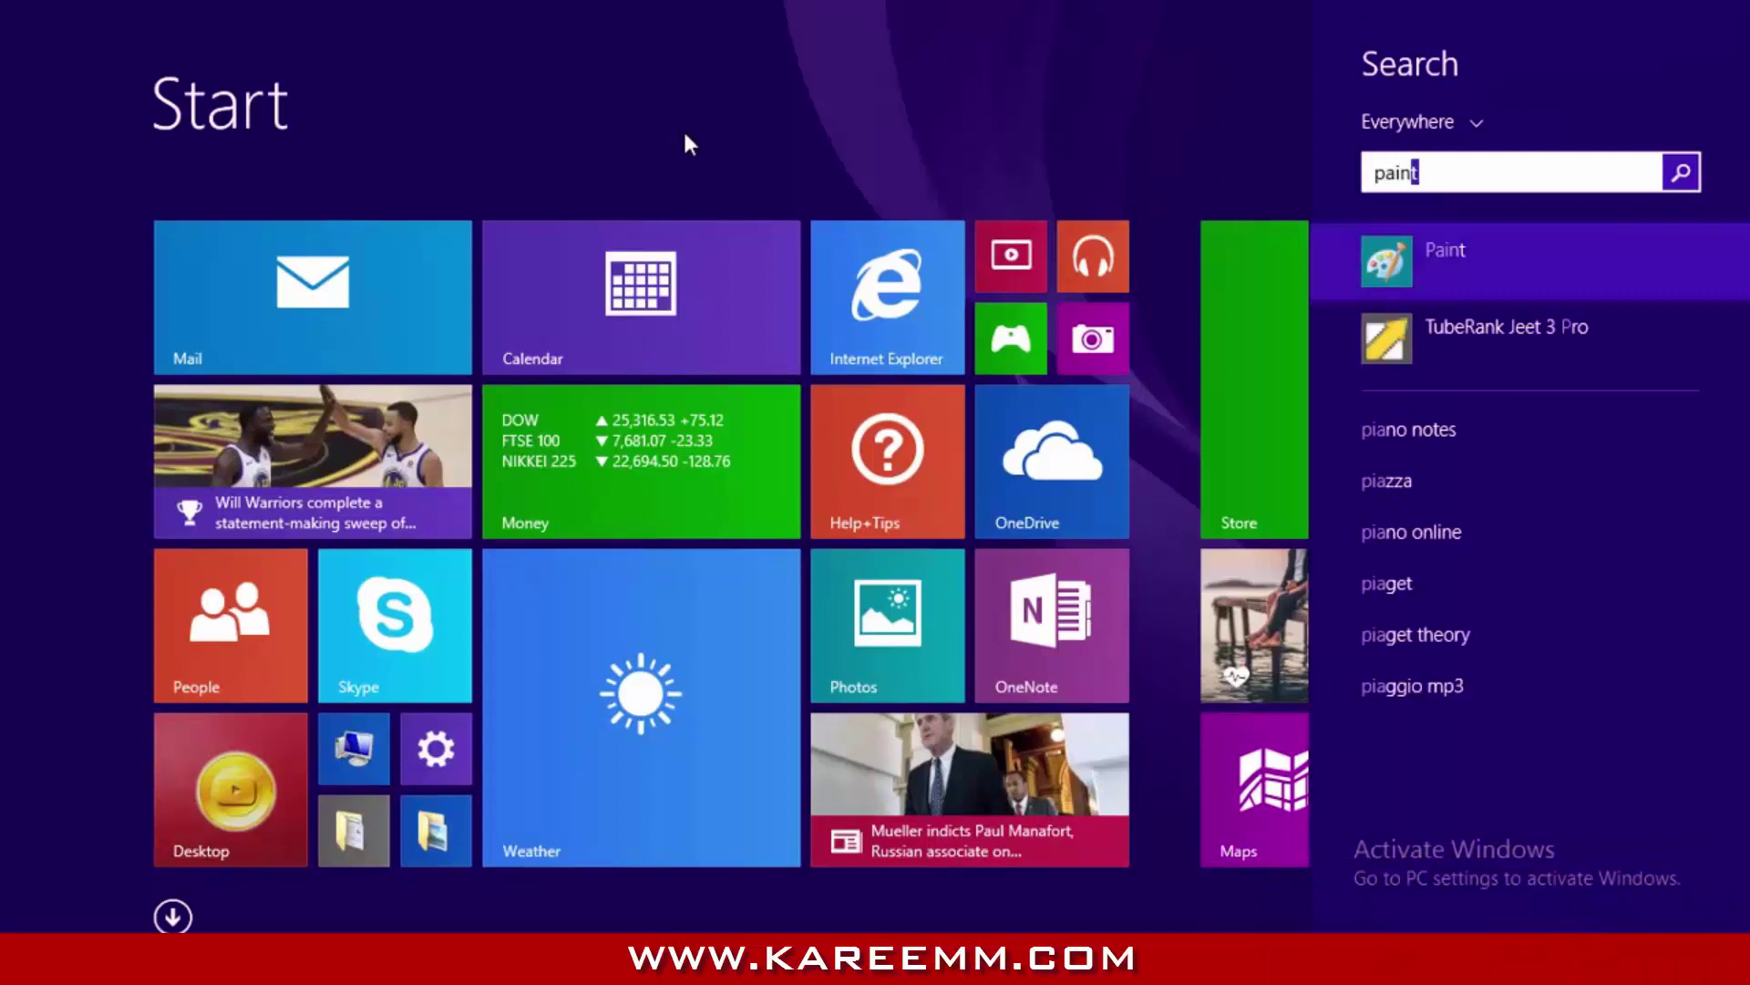
Step: Launch Paint, paste the screen capture, and crop it to the CC icon at 476 × 428 px
left_click(1480, 264)
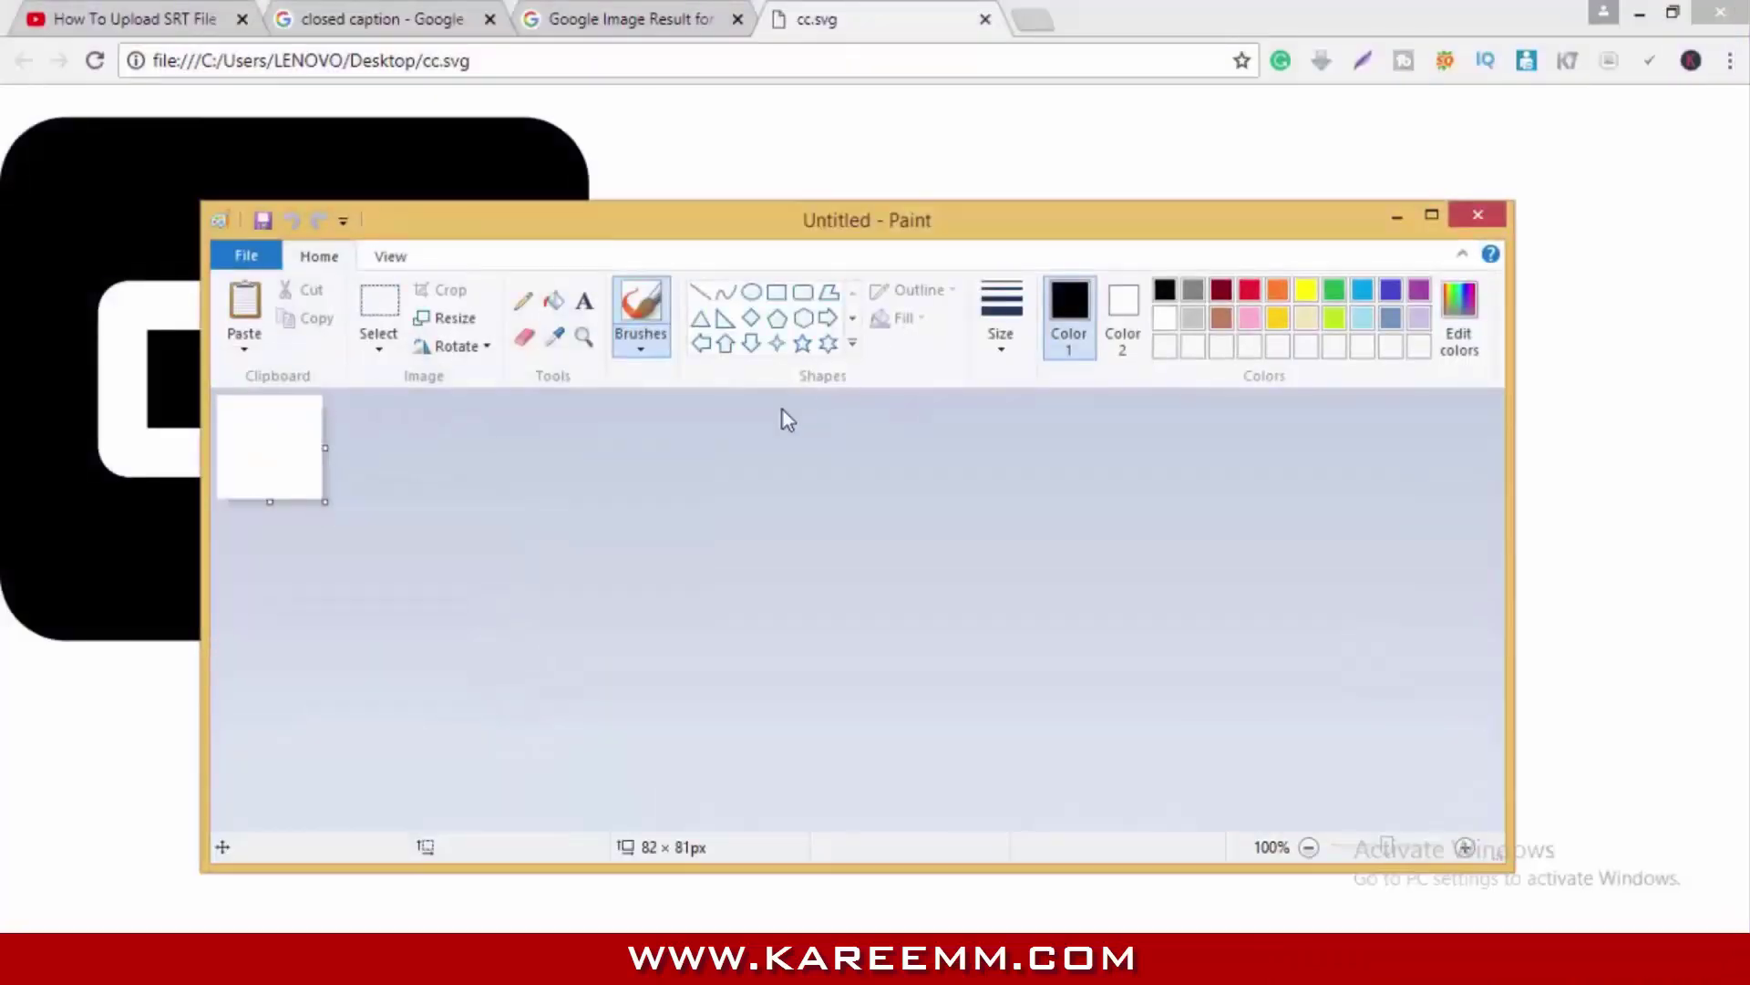
key("ctrl+v")
left_click(1431, 215)
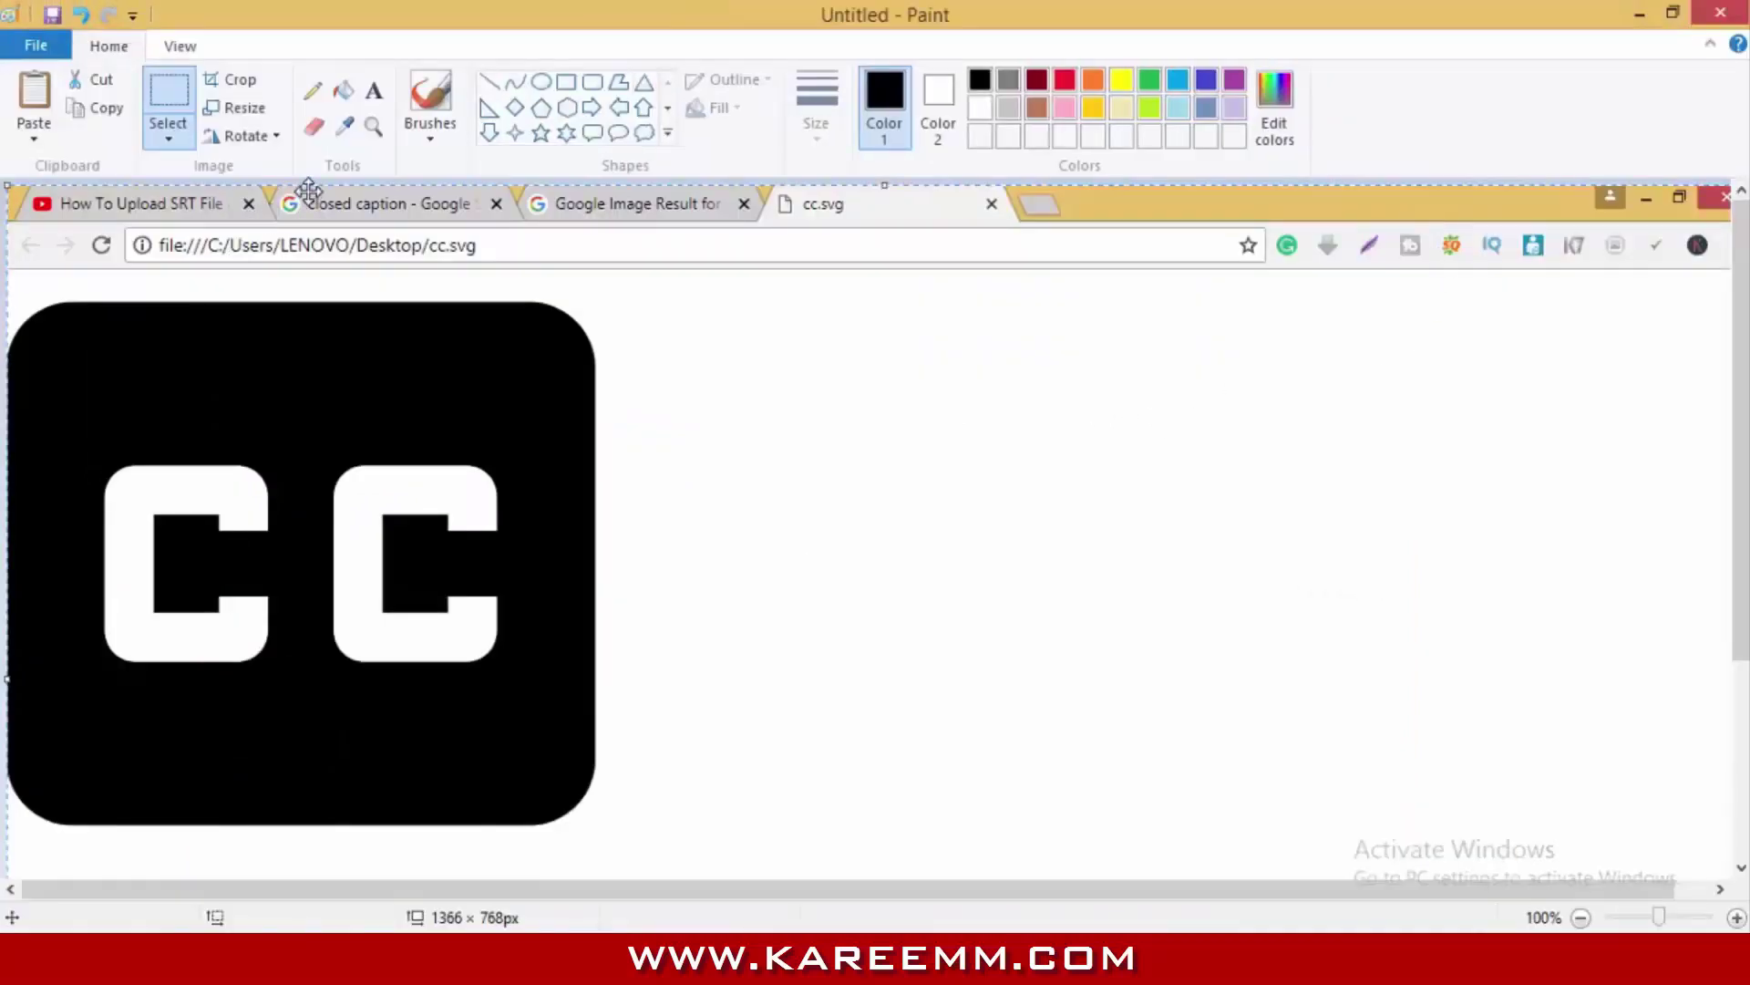
key("Escape")
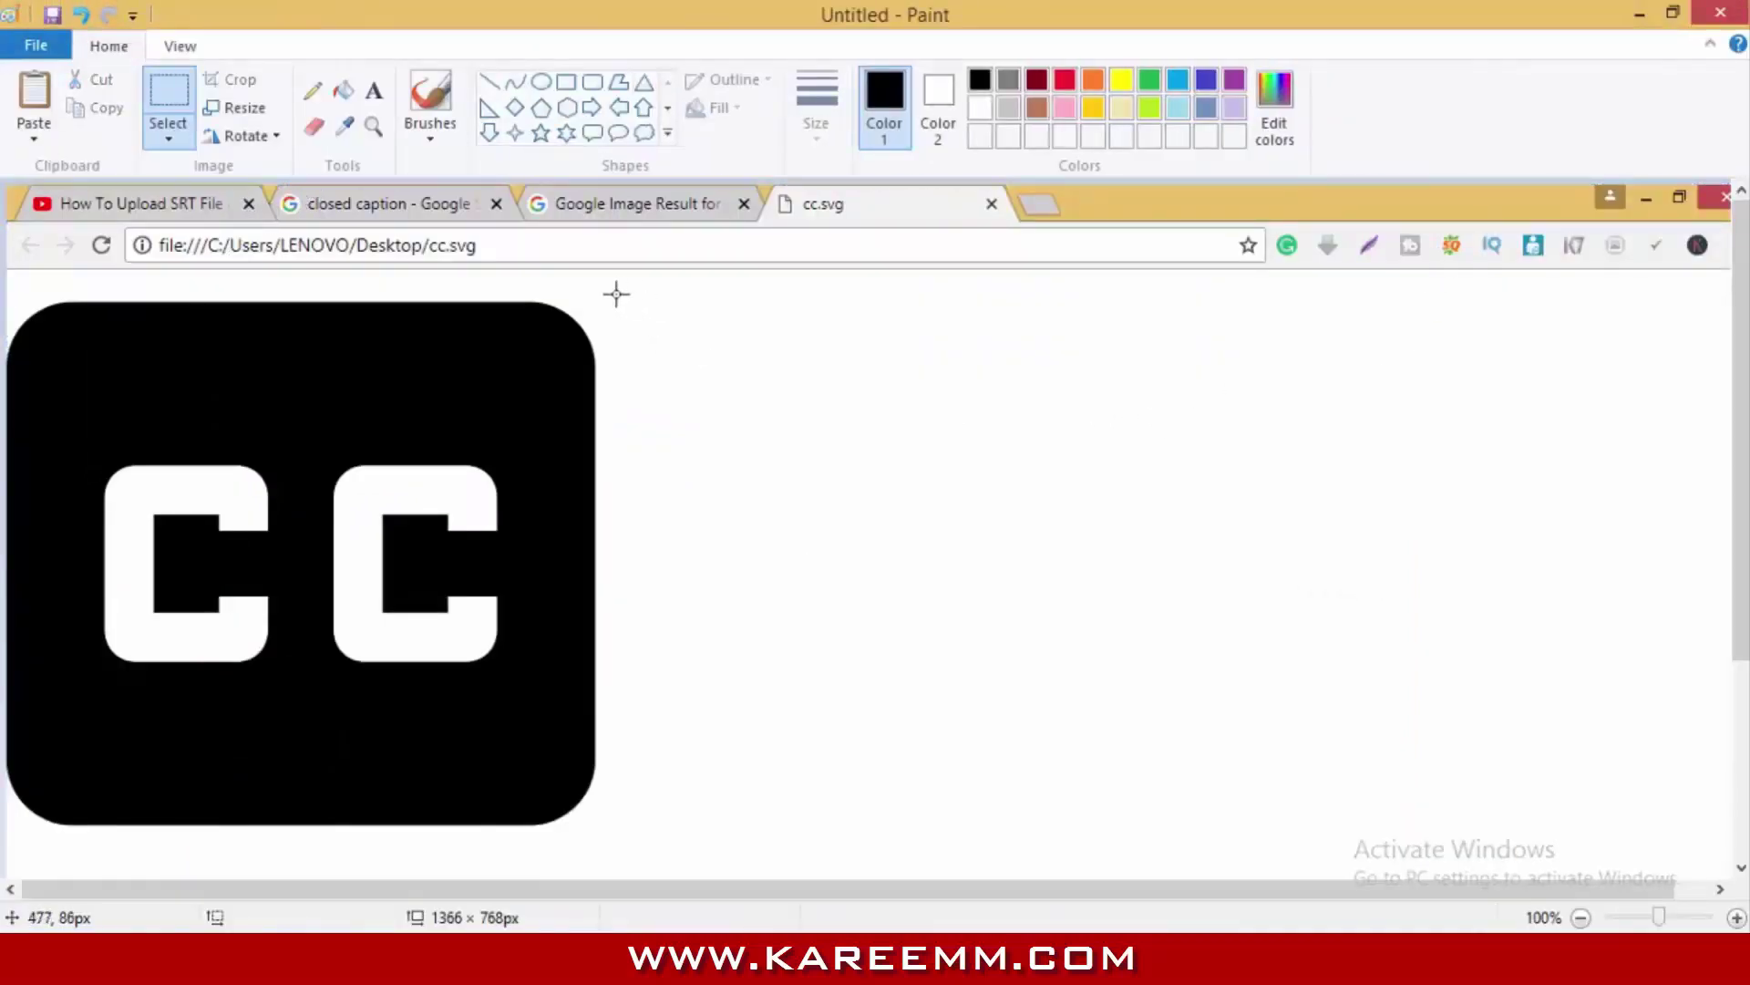
mouse_move(586, 831)
left_mouse_down()
mouse_move(41, 821)
mouse_move(7, 844)
left_mouse_up()
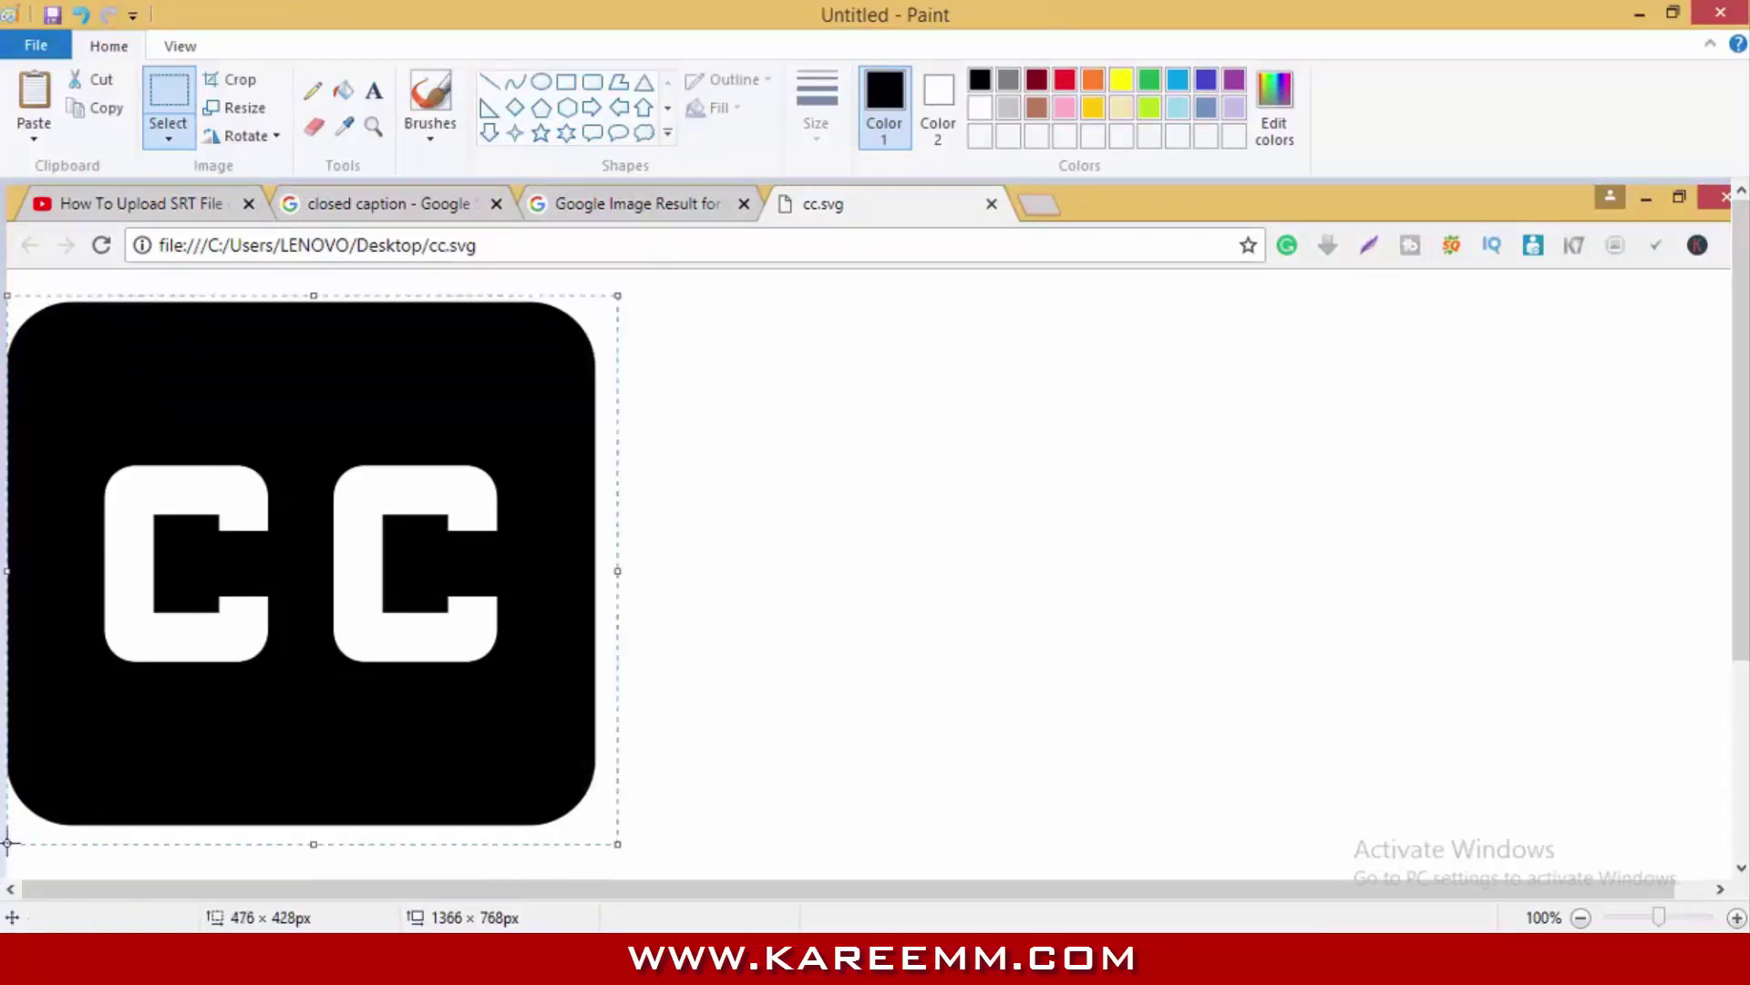
left_click(244, 84)
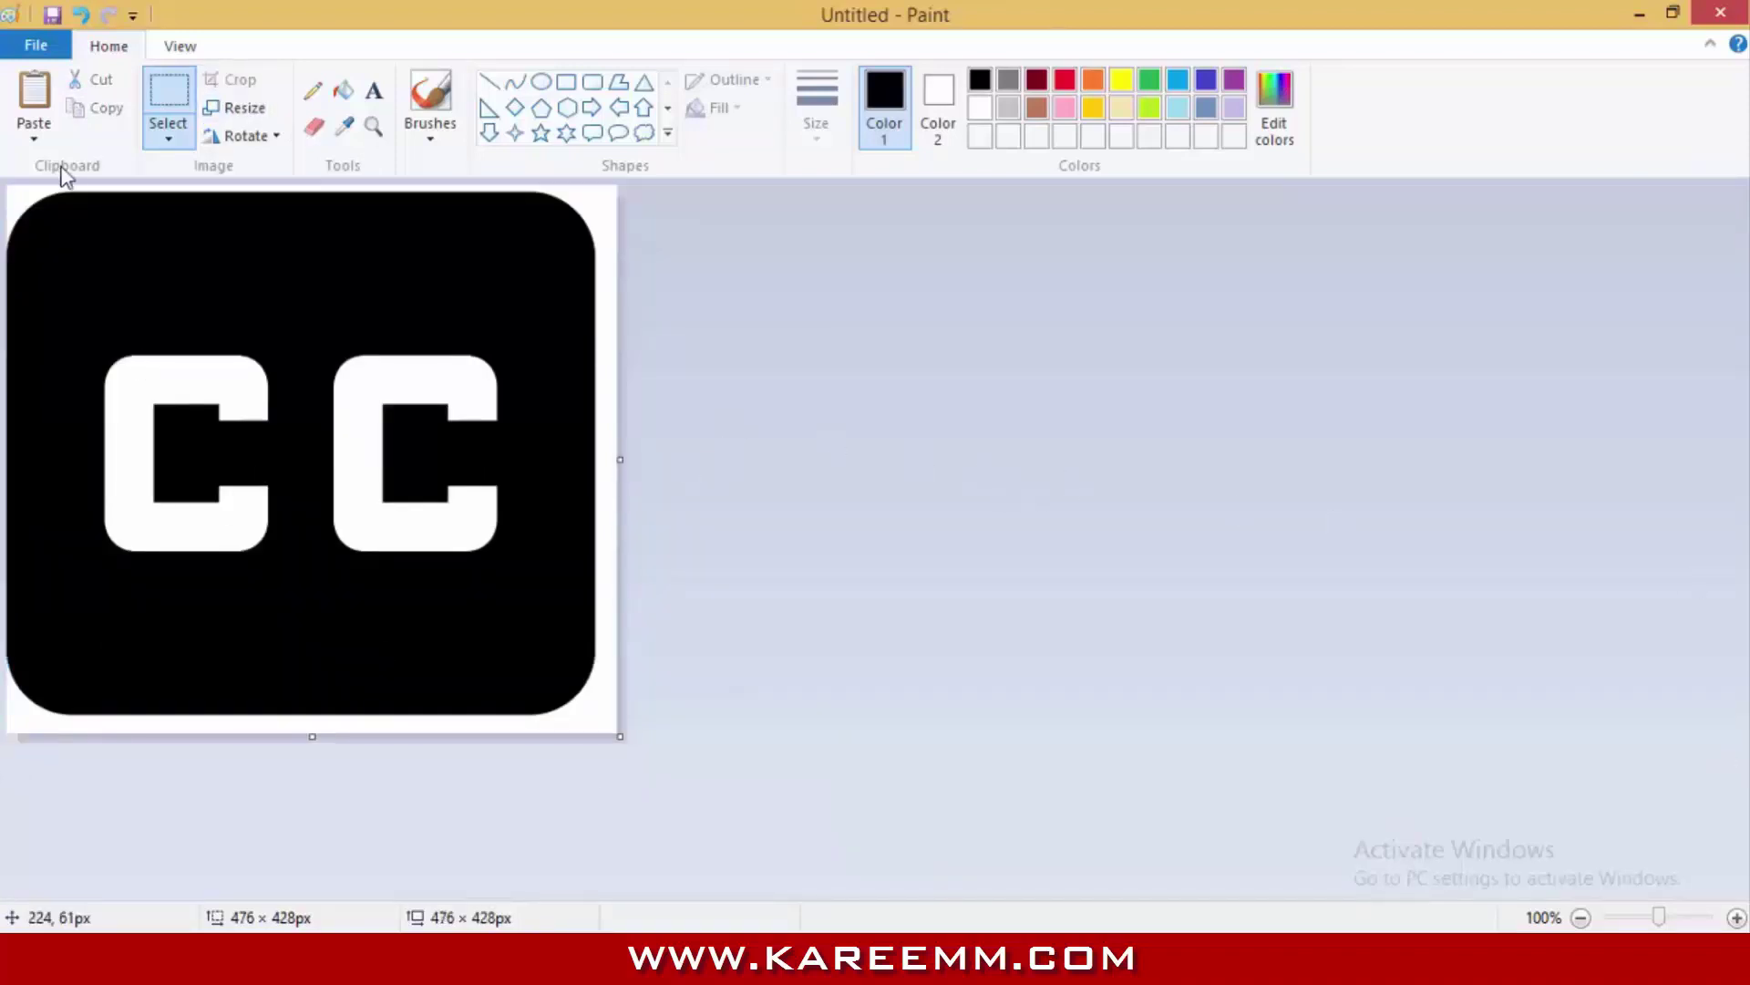
Step: Save As to the Desktop with file name cc and PNG file type
left_click(52, 16)
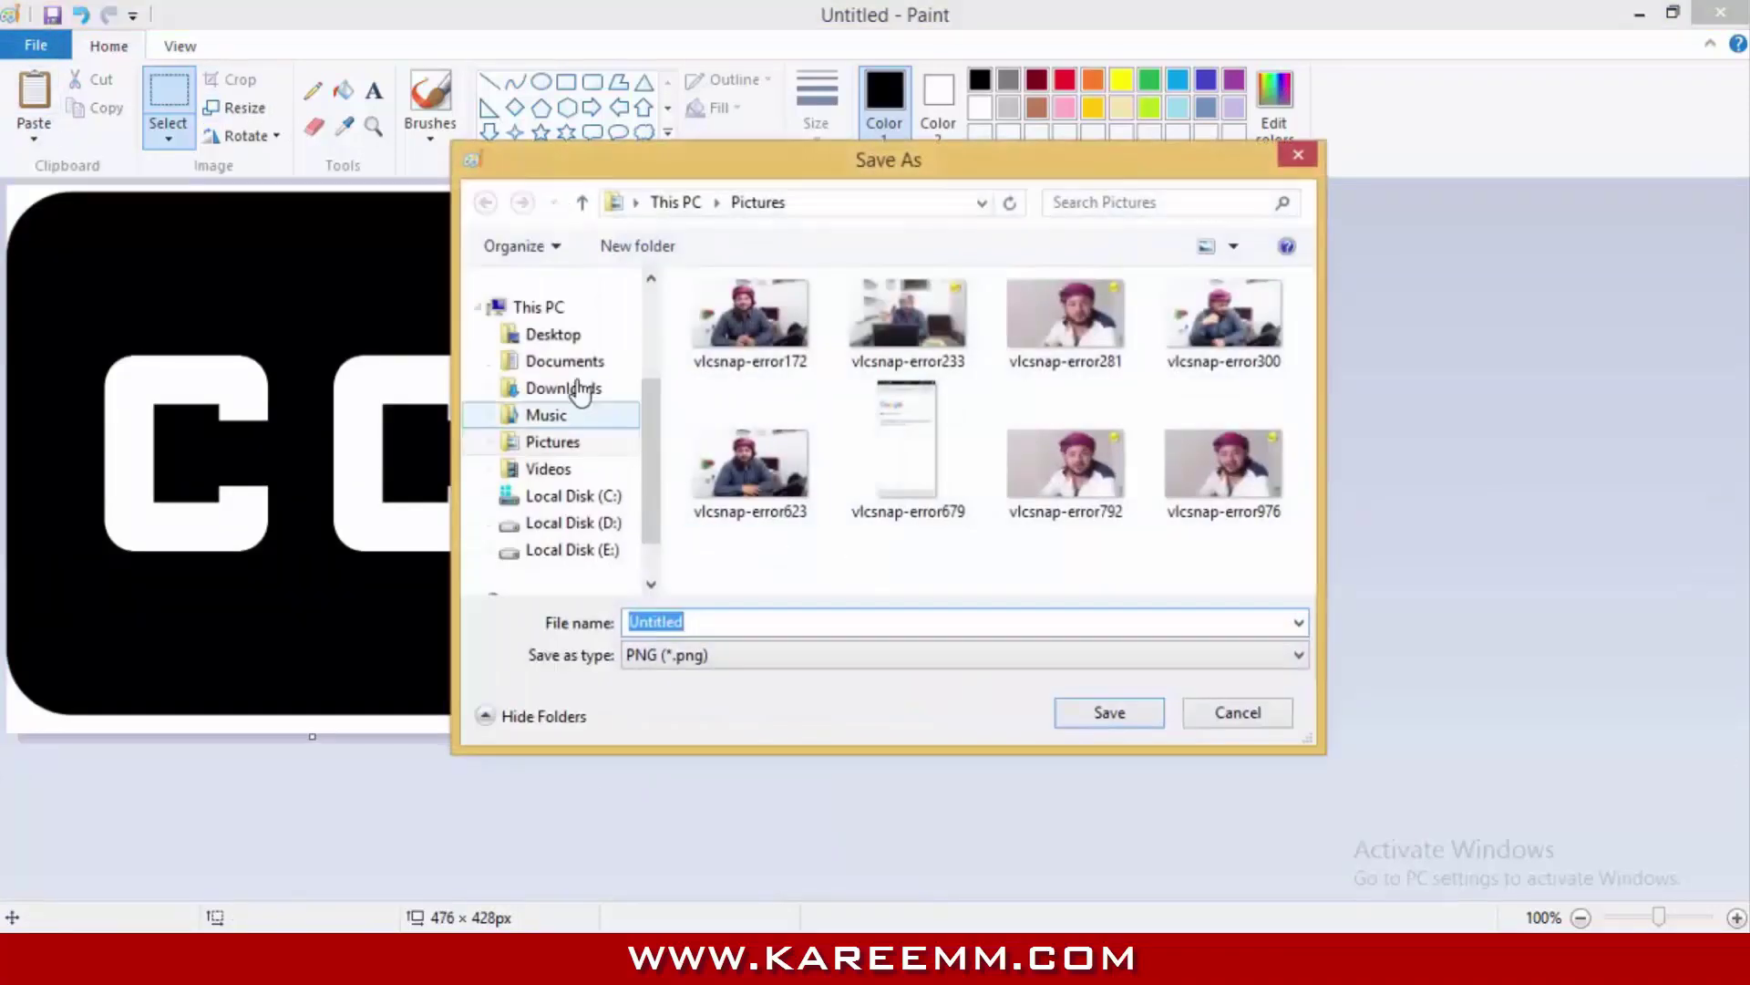
left_click(558, 334)
double_click(780, 631)
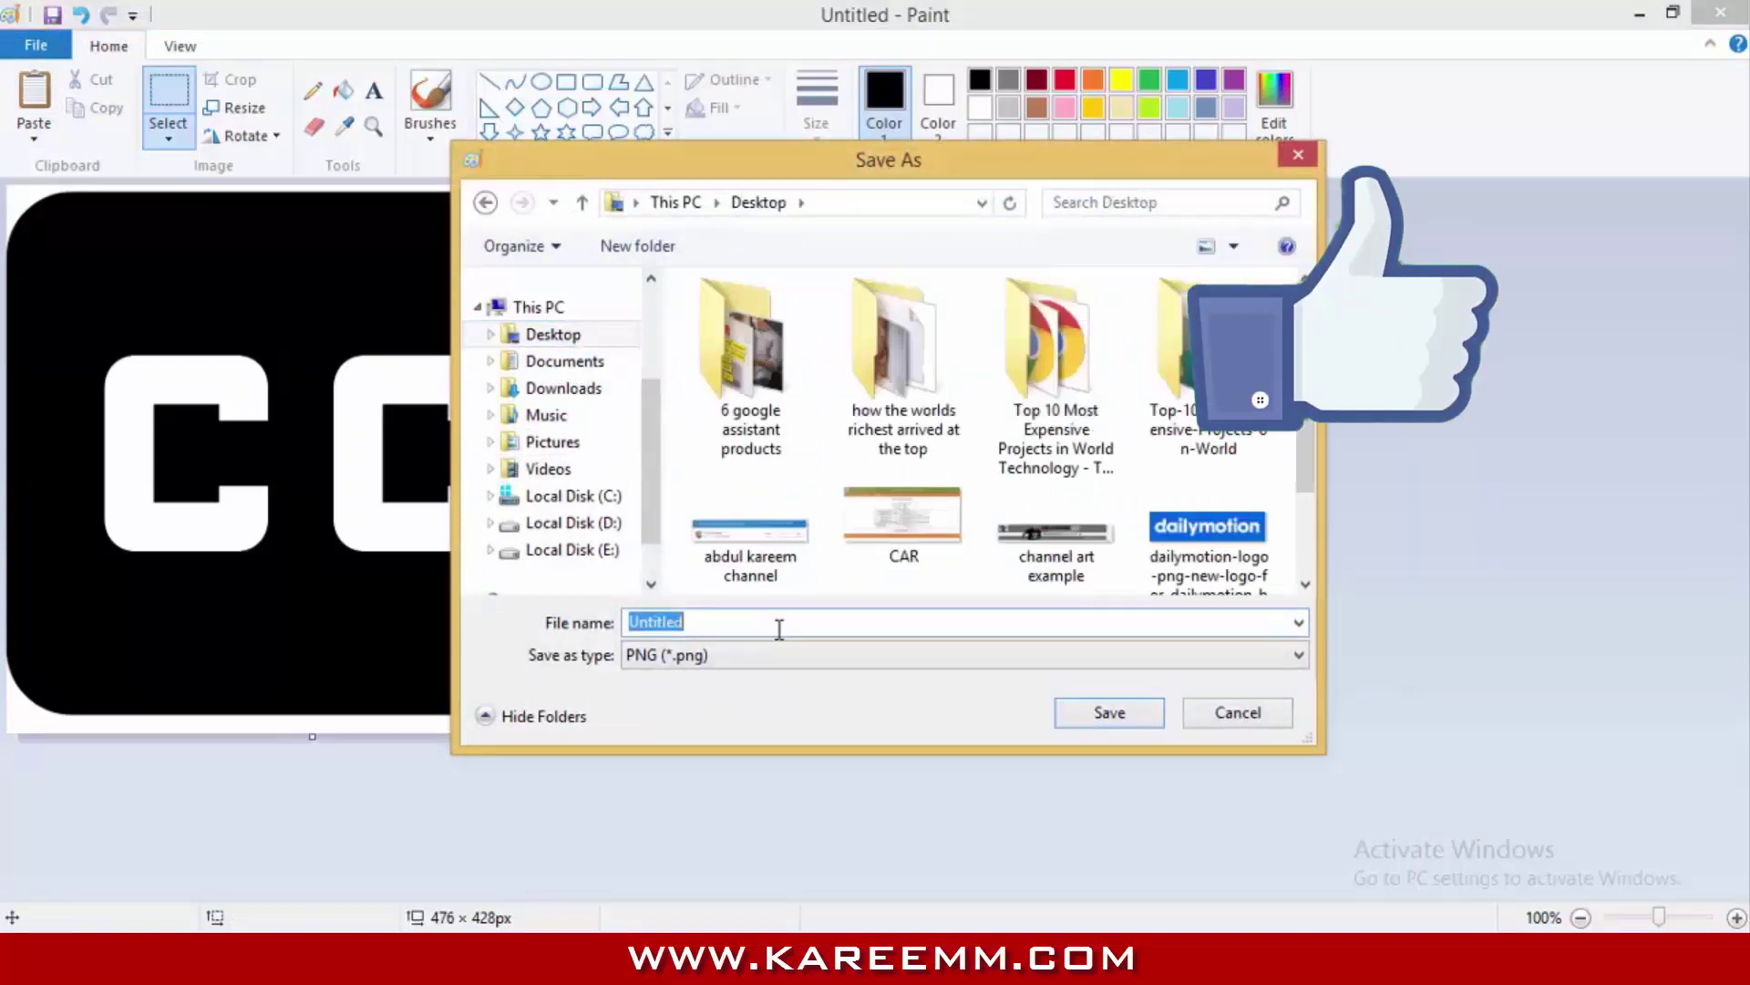
type("cc")
left_click(995, 773)
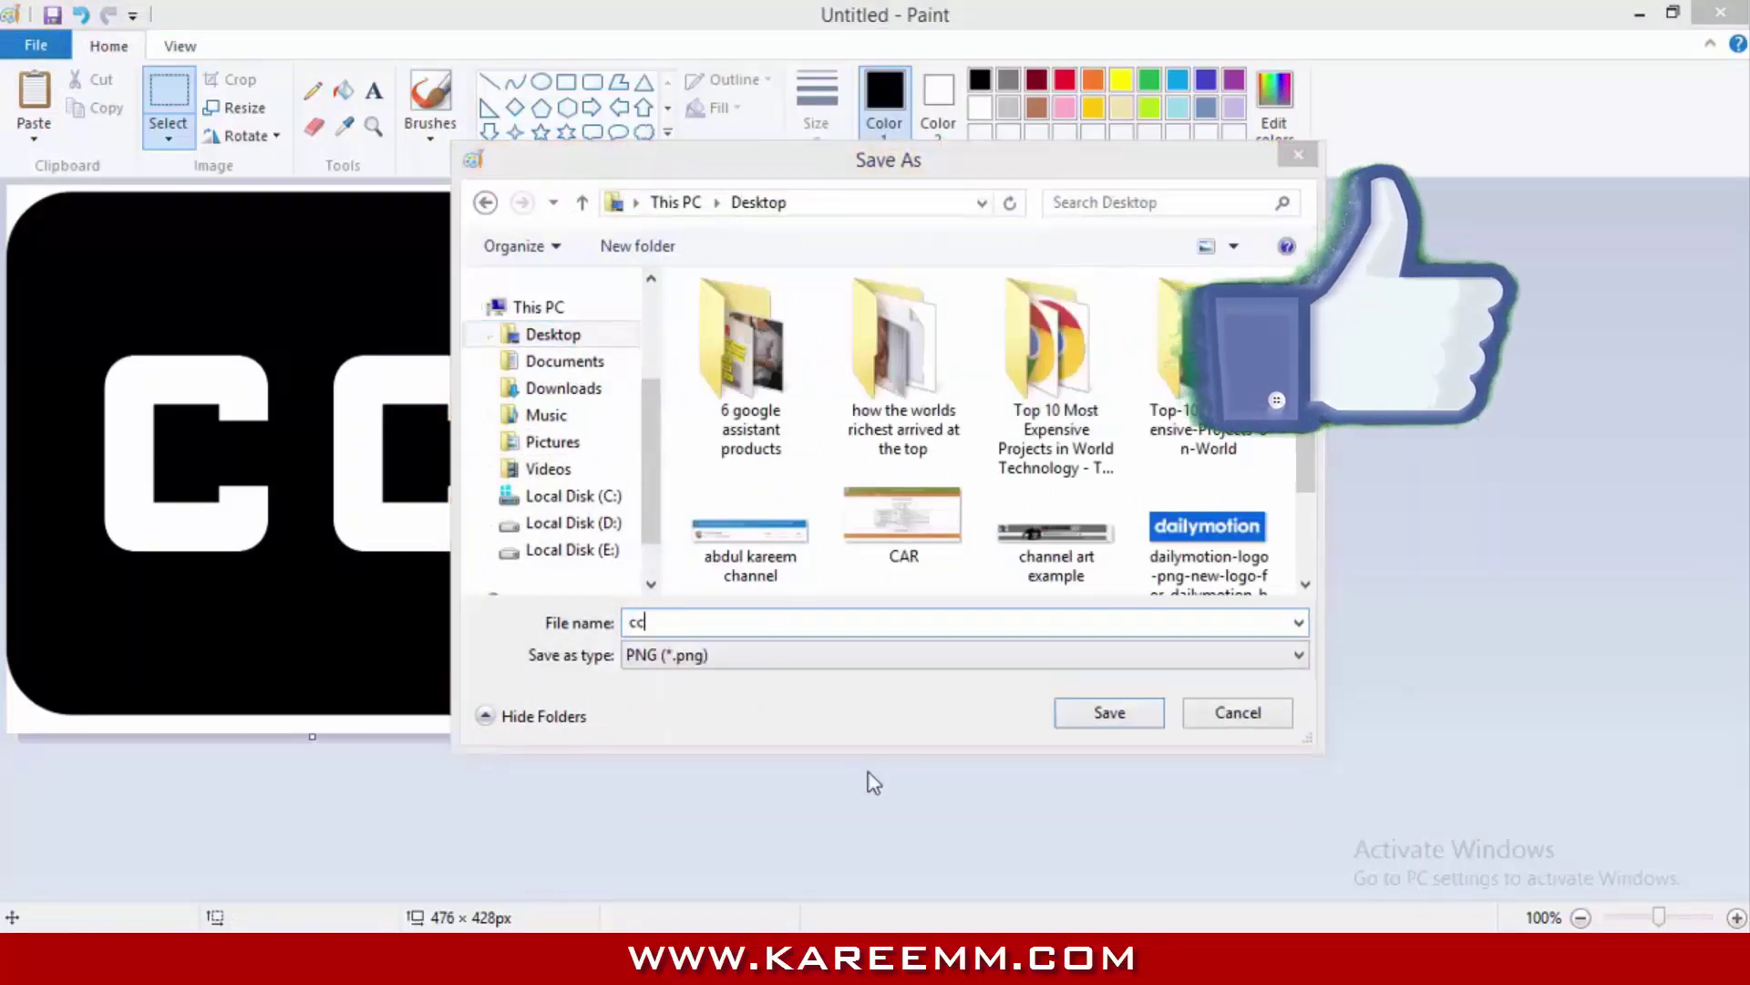
left_click(1111, 713)
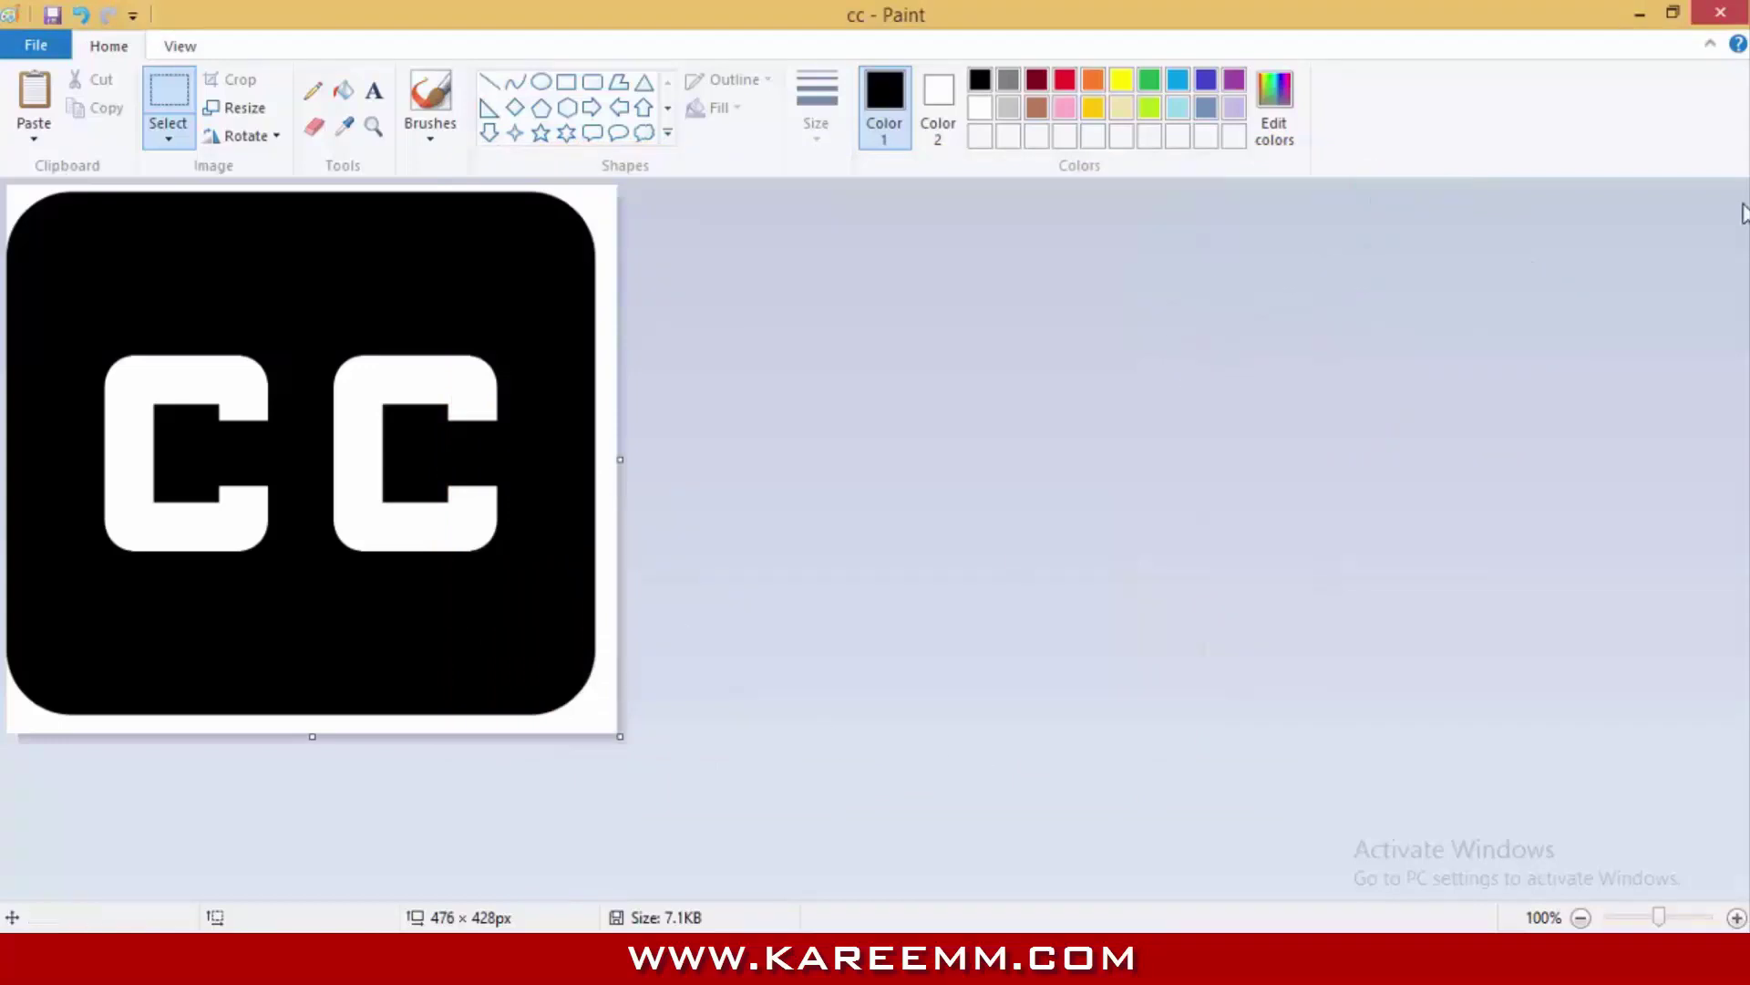
Step: Close Paint and the cc.svg tab, then preview cc.png from the desktop in Photo Viewer
left_click(1714, 16)
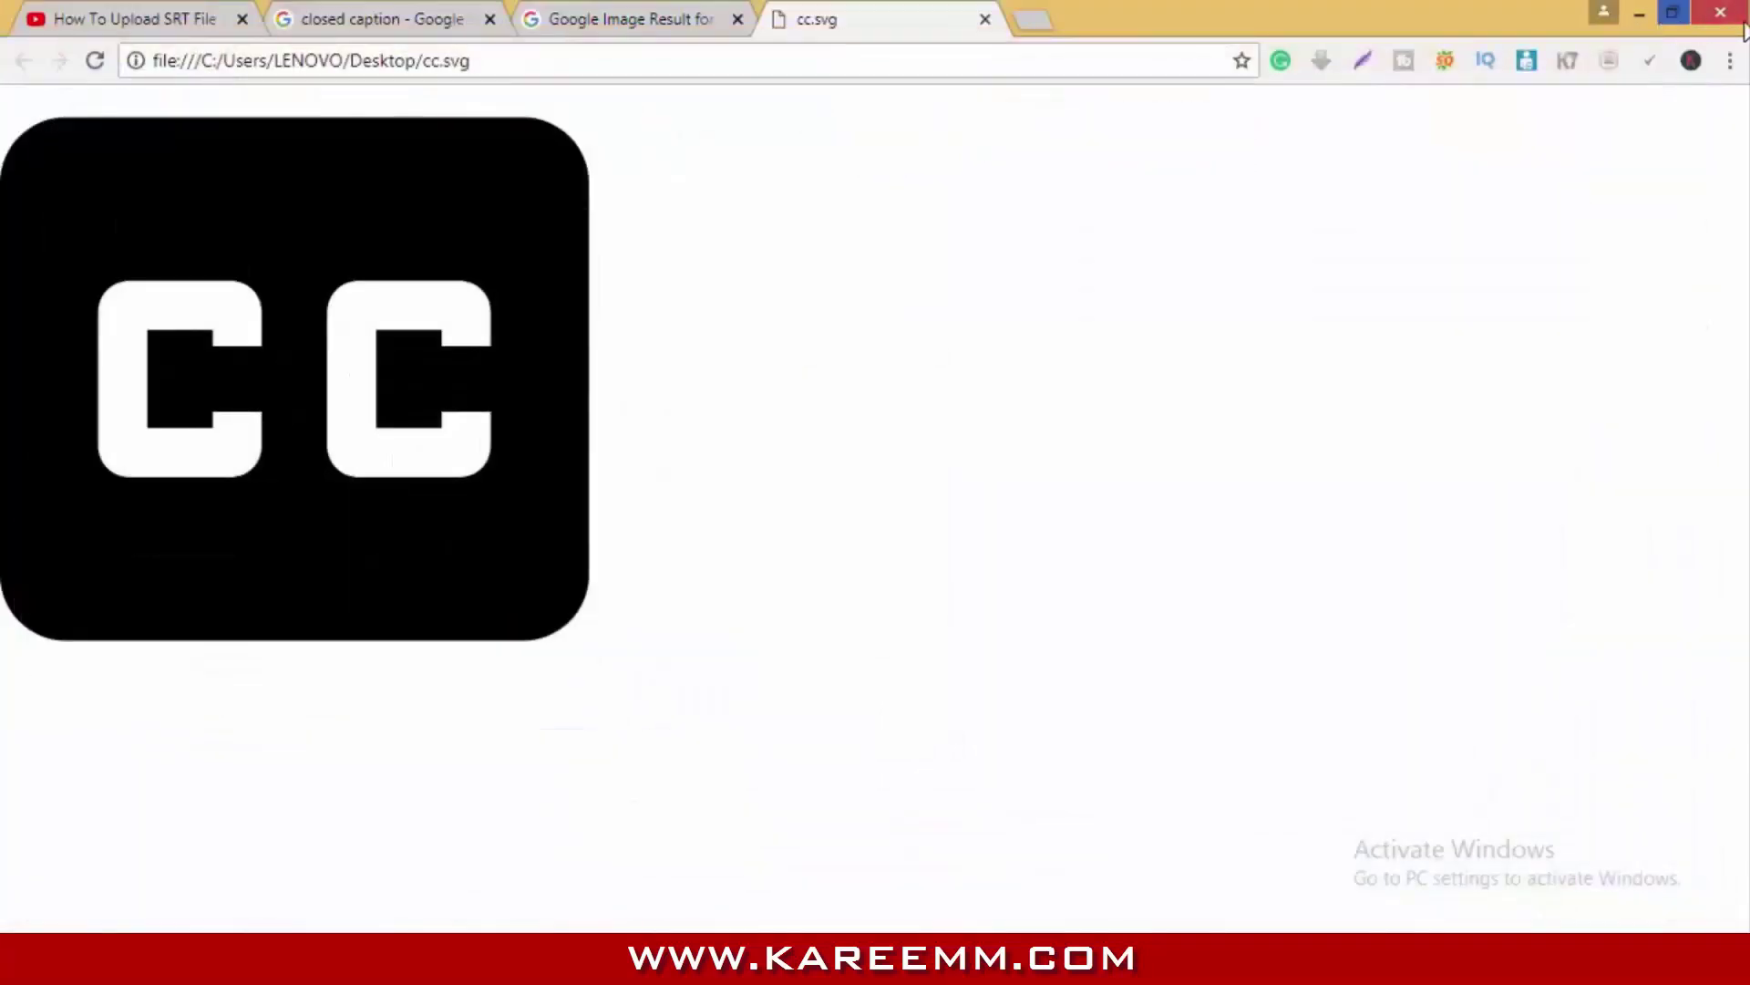
left_click(985, 19)
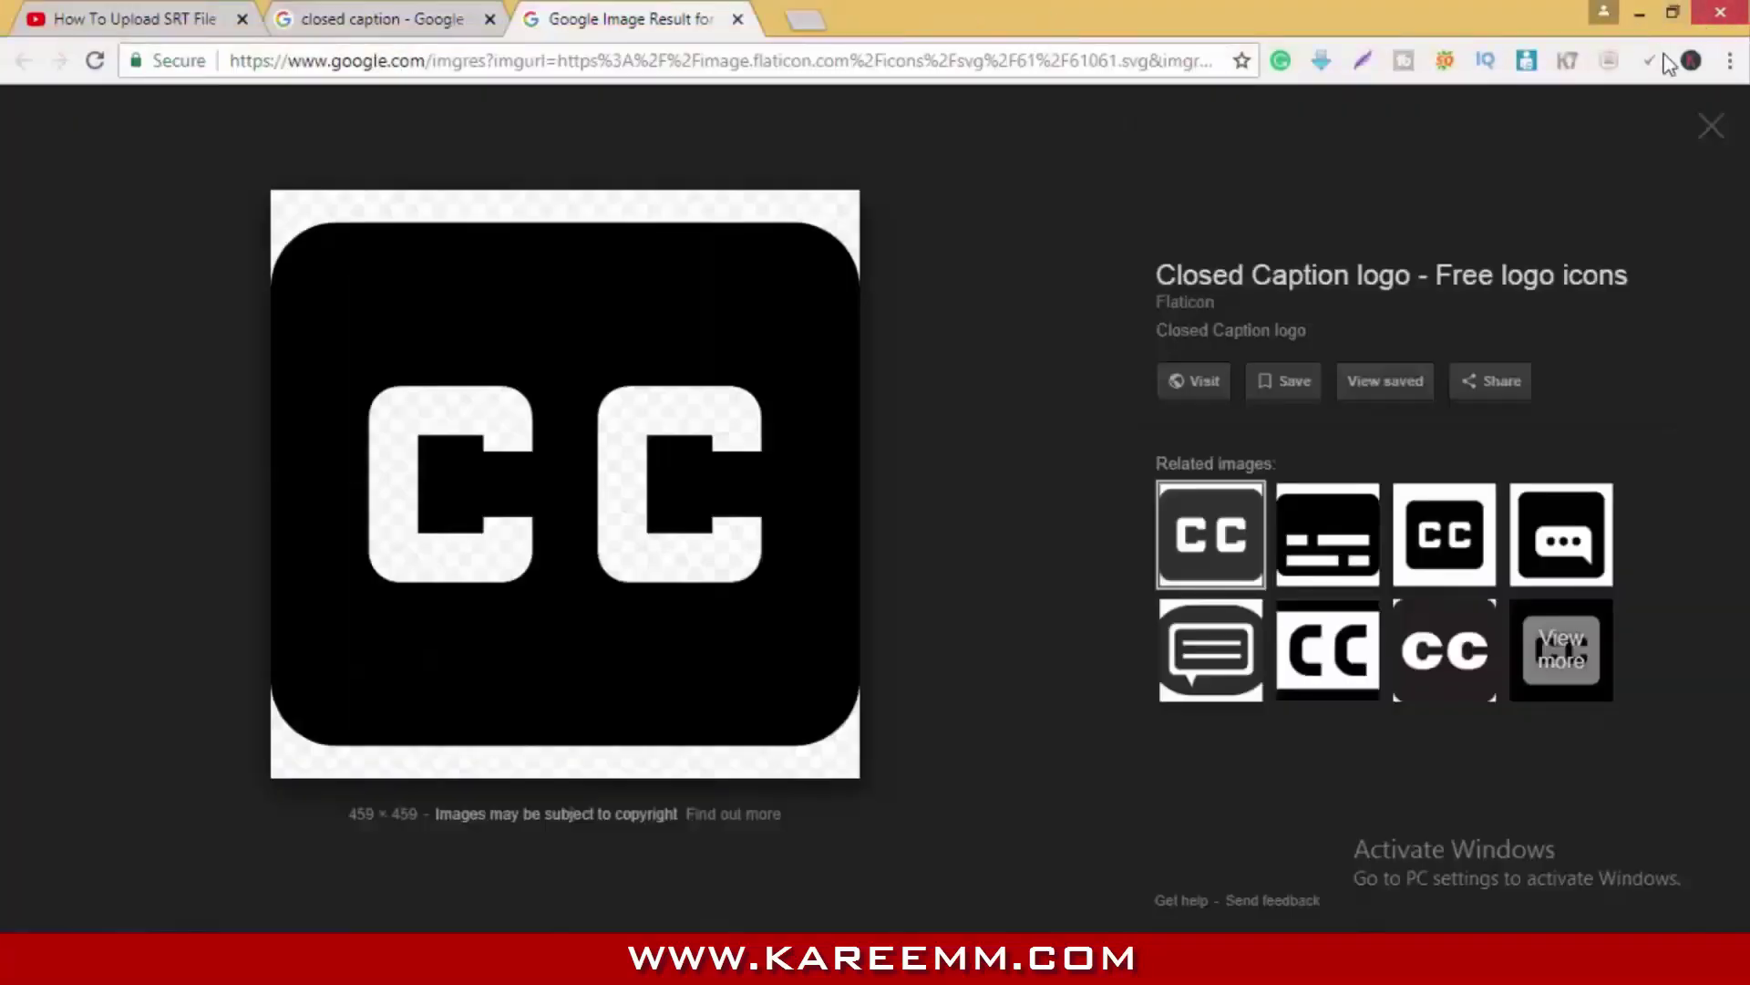
left_click(1641, 13)
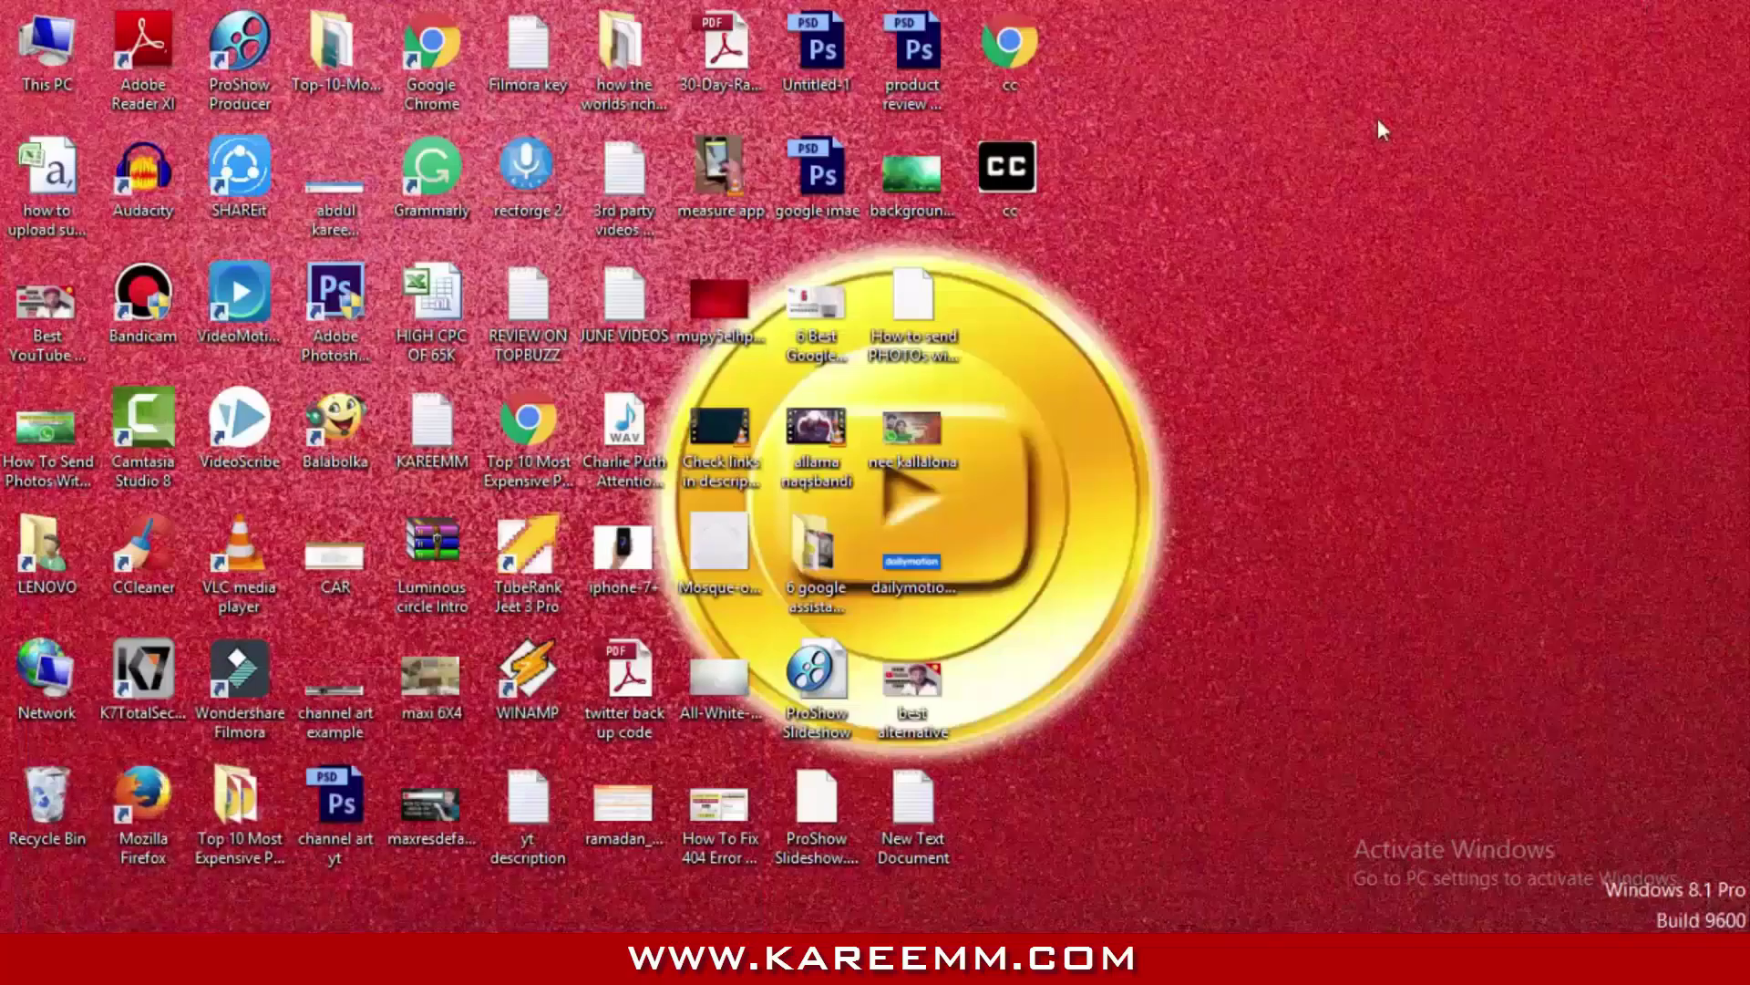
double_click(1006, 169)
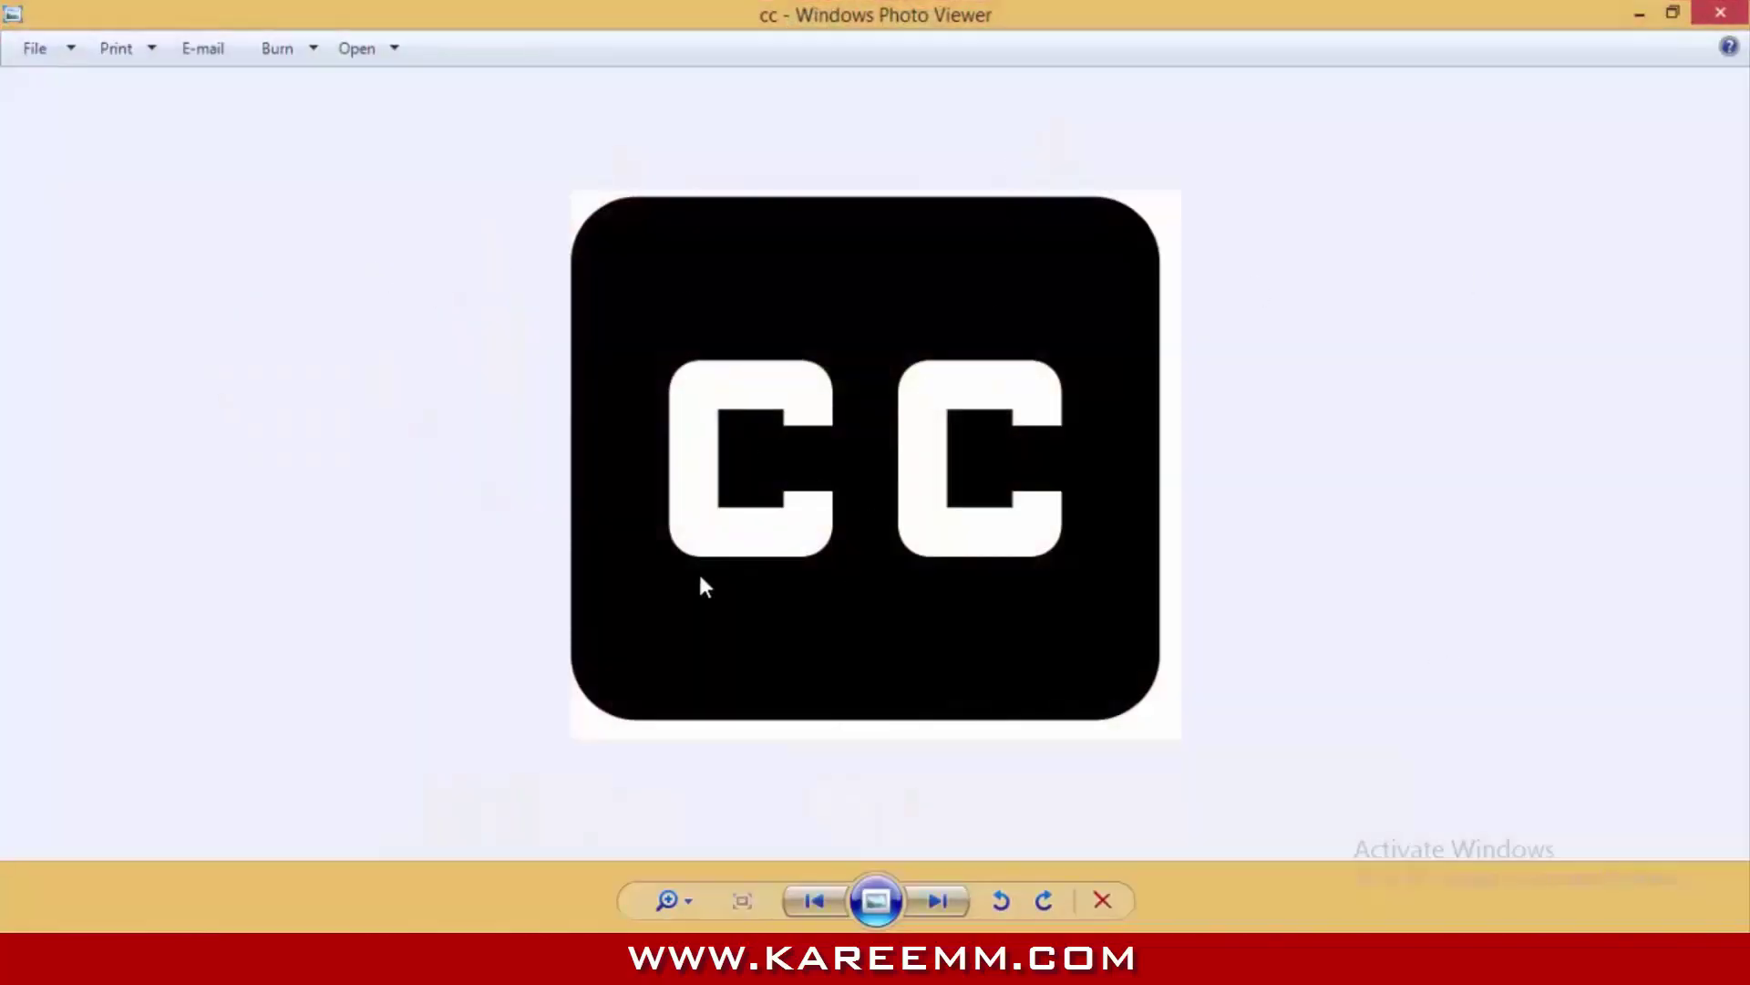
left_click(1721, 14)
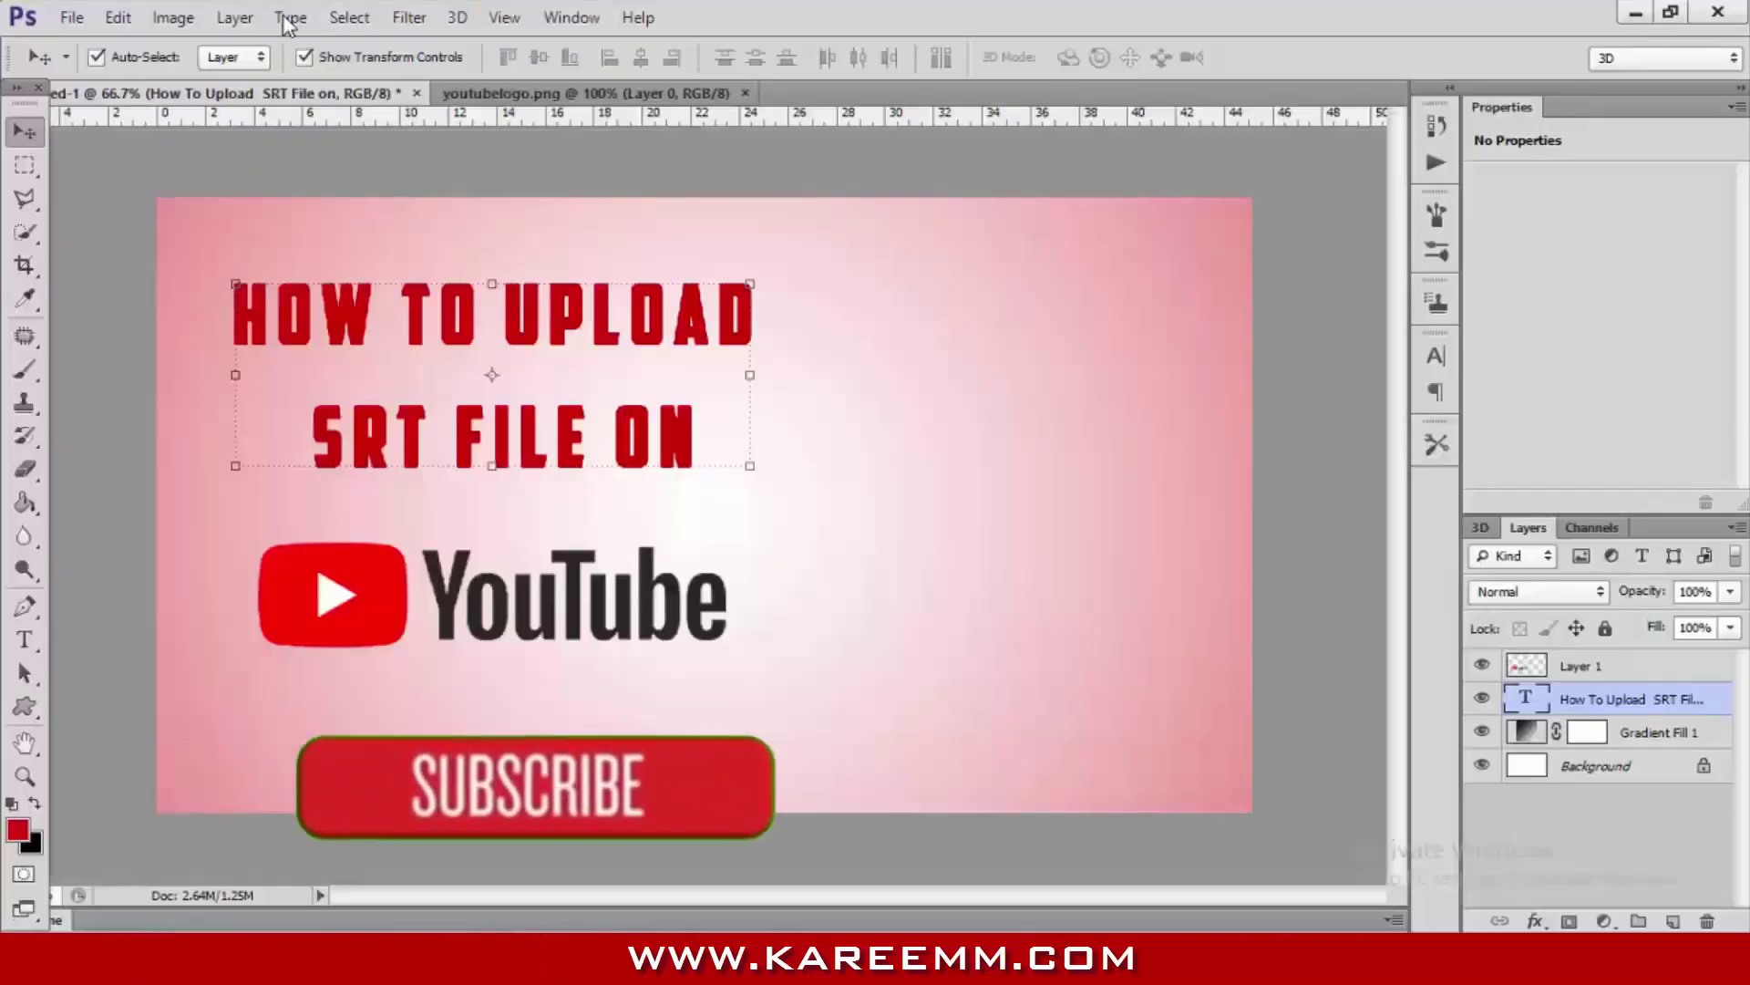
Step: Open cc.png, drag it into the thumbnail document, and set its blend mode to Multiply
left_click(71, 17)
left_click(136, 60)
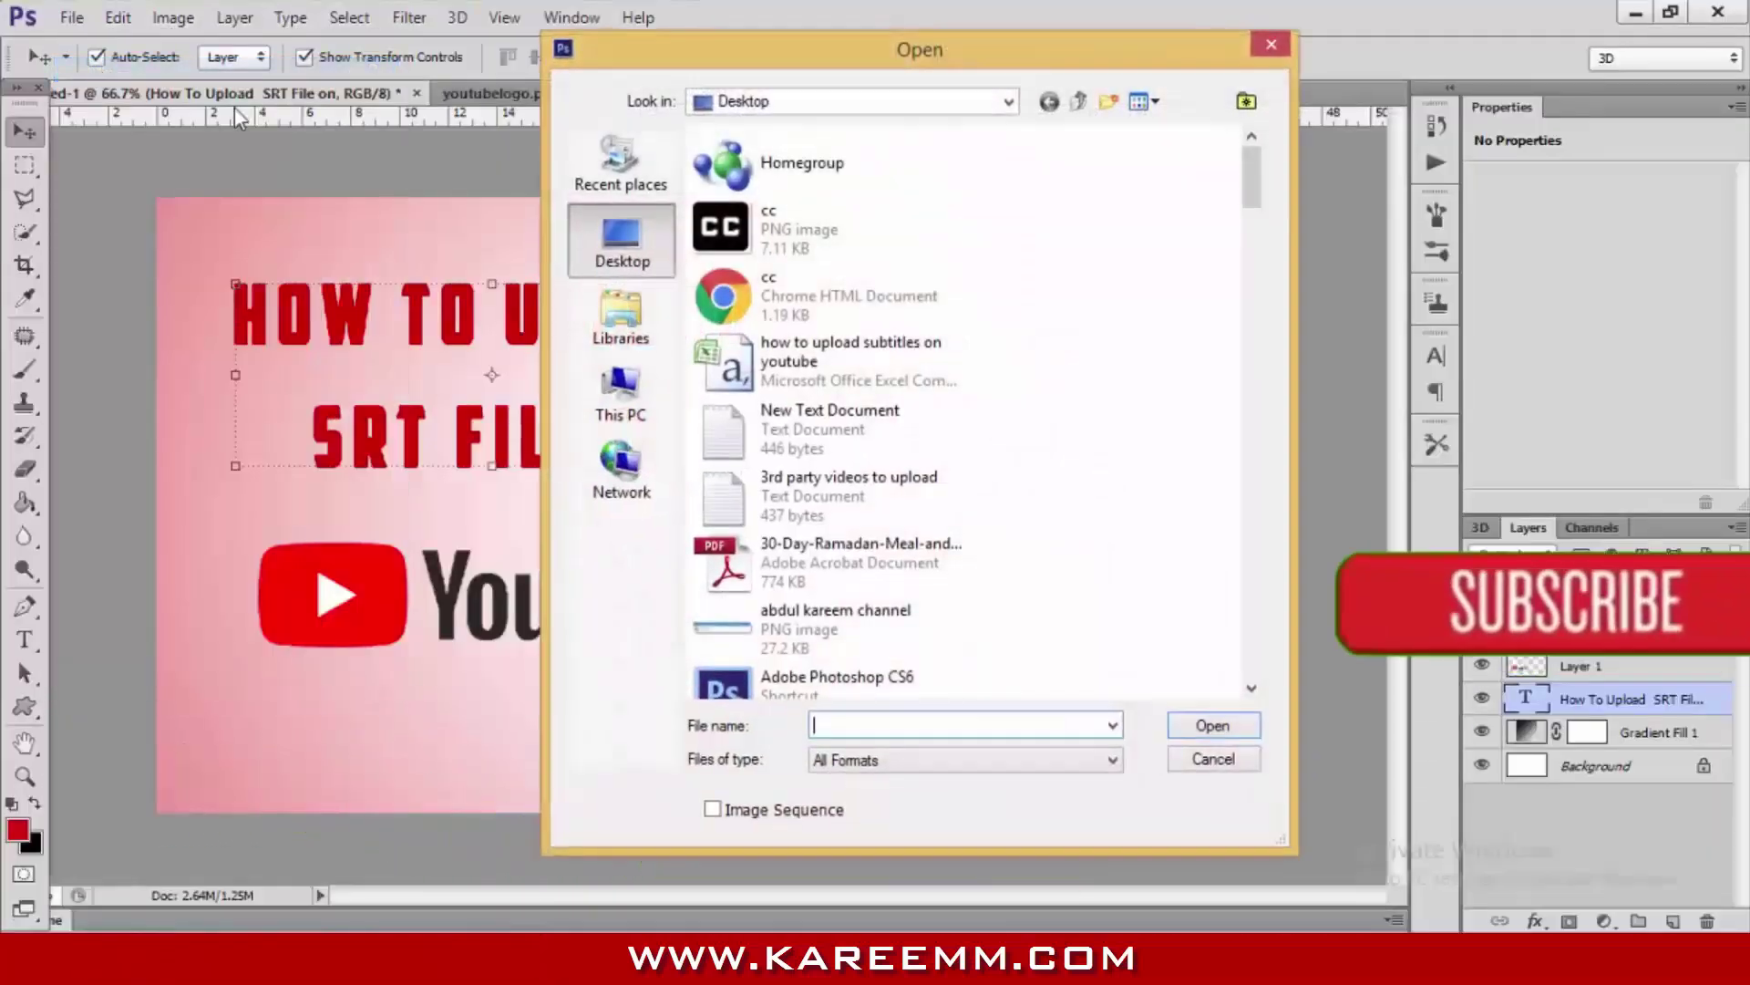
double_click(807, 242)
left_click_drag(447, 226, 930, 388)
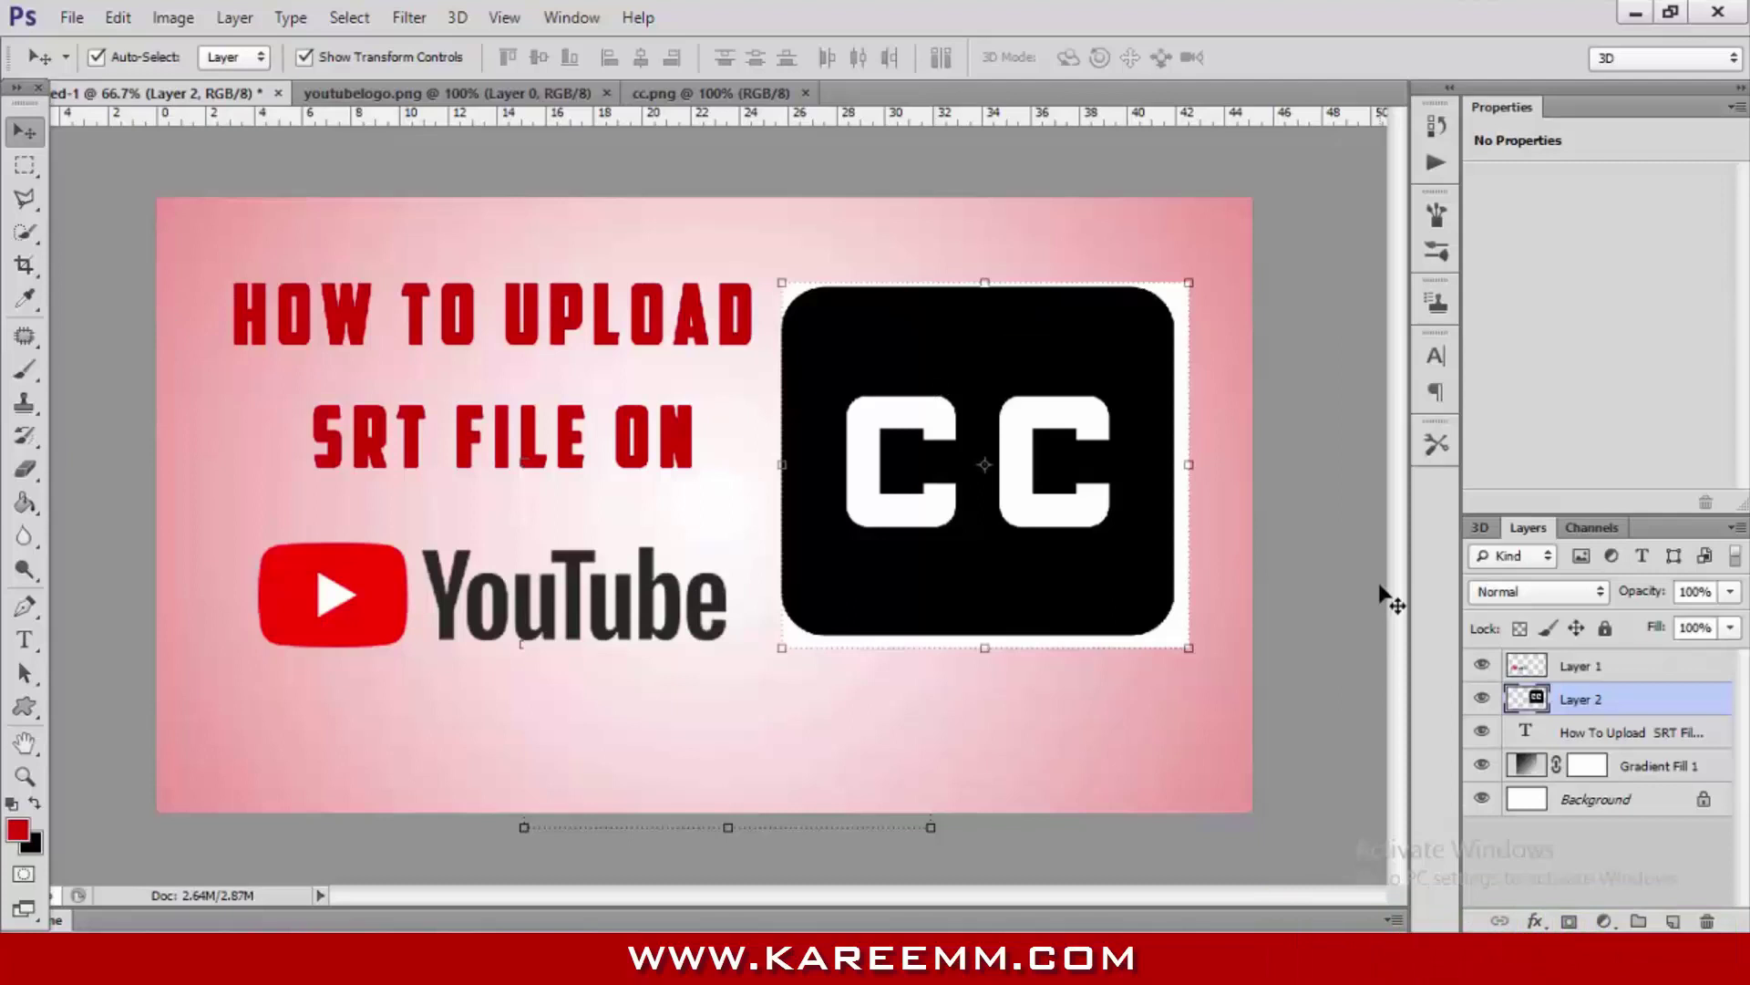
left_click(1514, 592)
left_click(1570, 98)
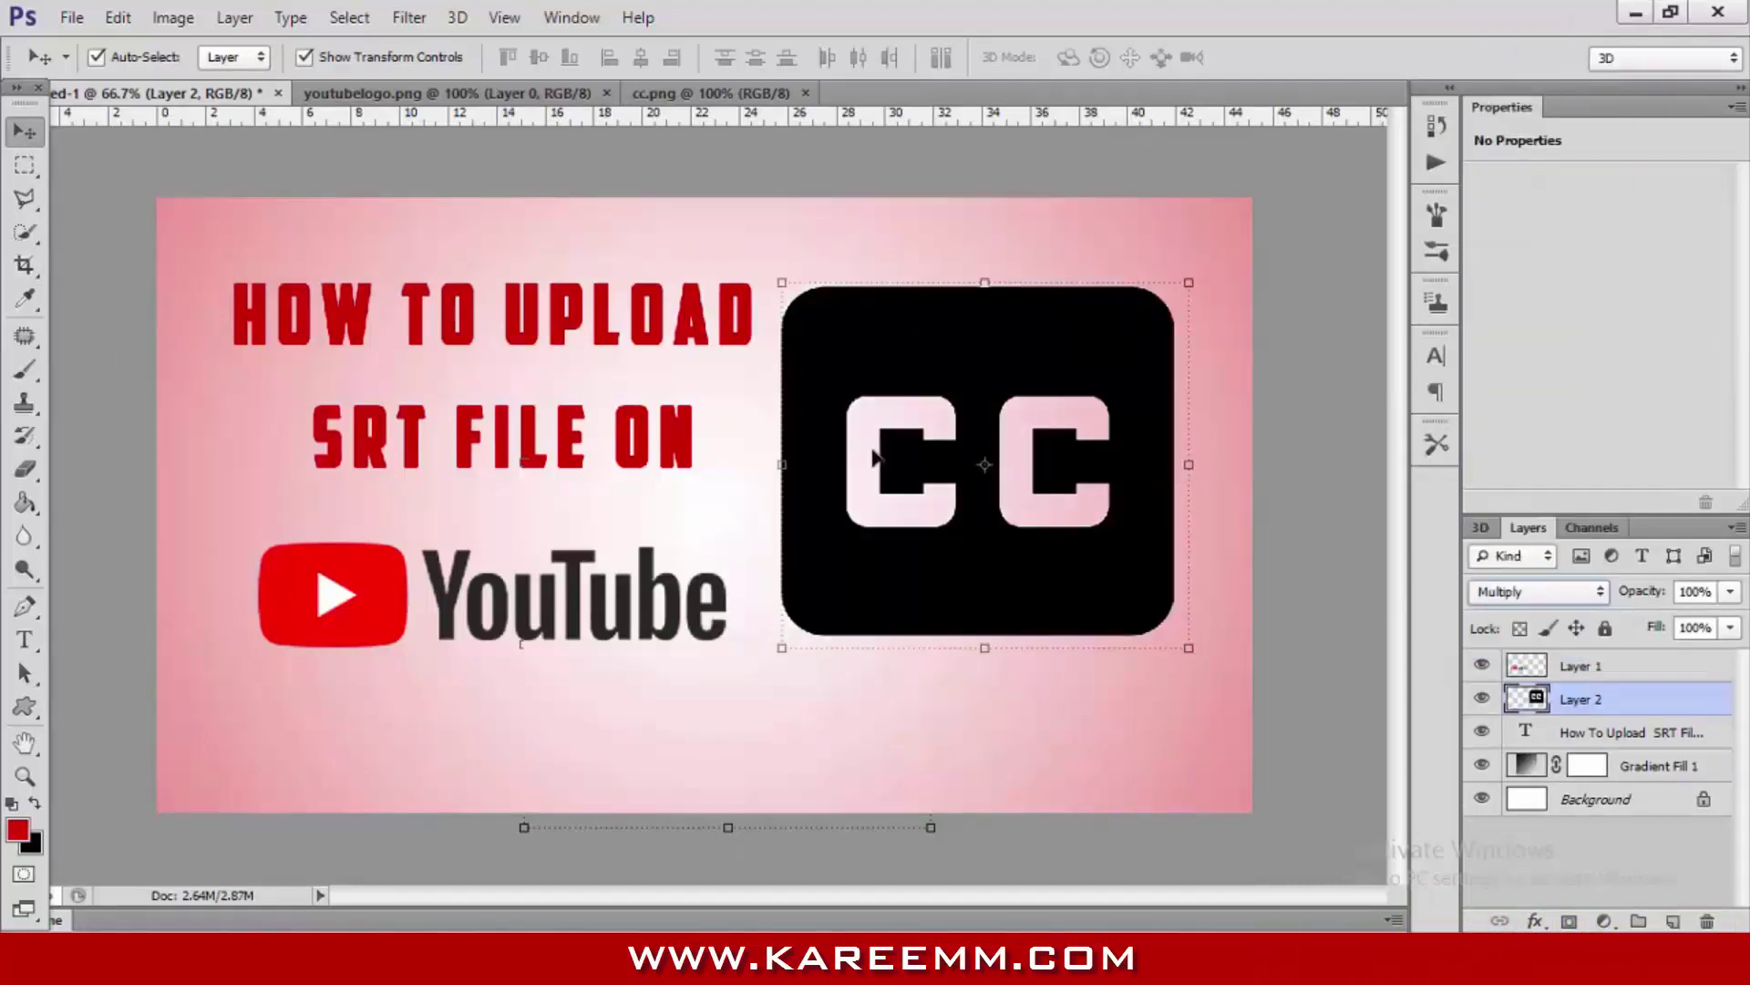
Step: Scale the CC icon down to about 37.8% and move it up beside the HOW TO UPLOAD title
right_click(978, 355)
left_click(1021, 365)
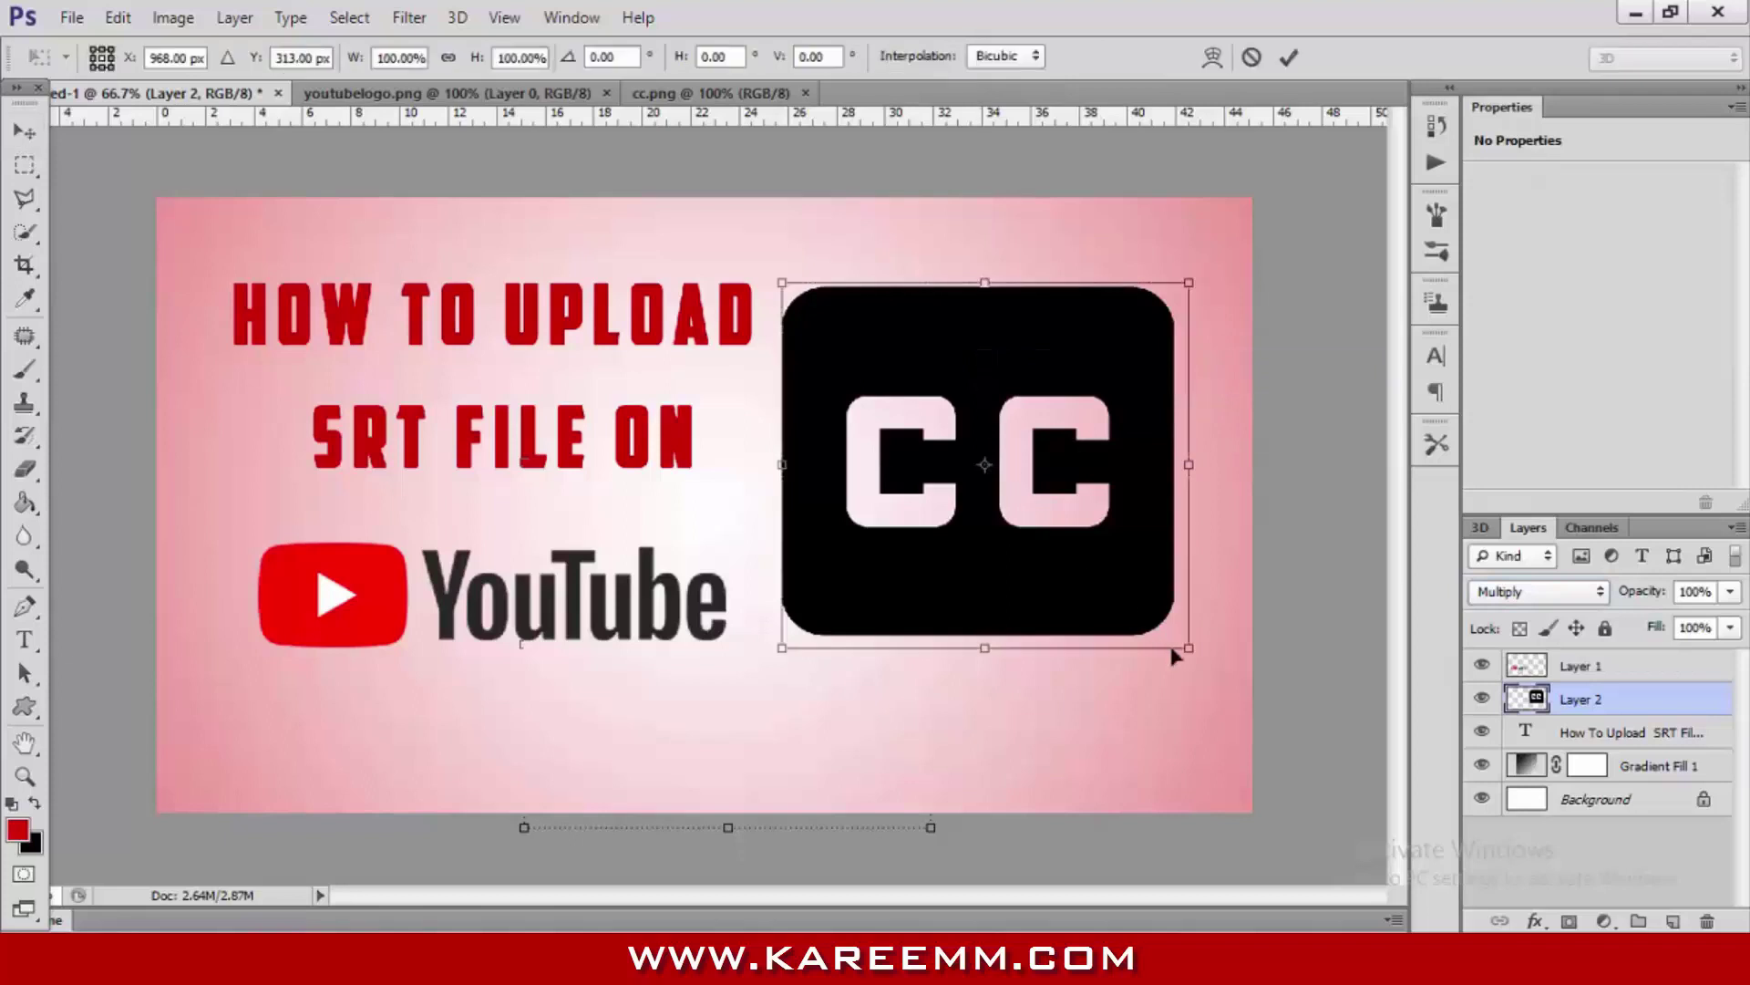
left_click_drag(1189, 647, 1062, 533)
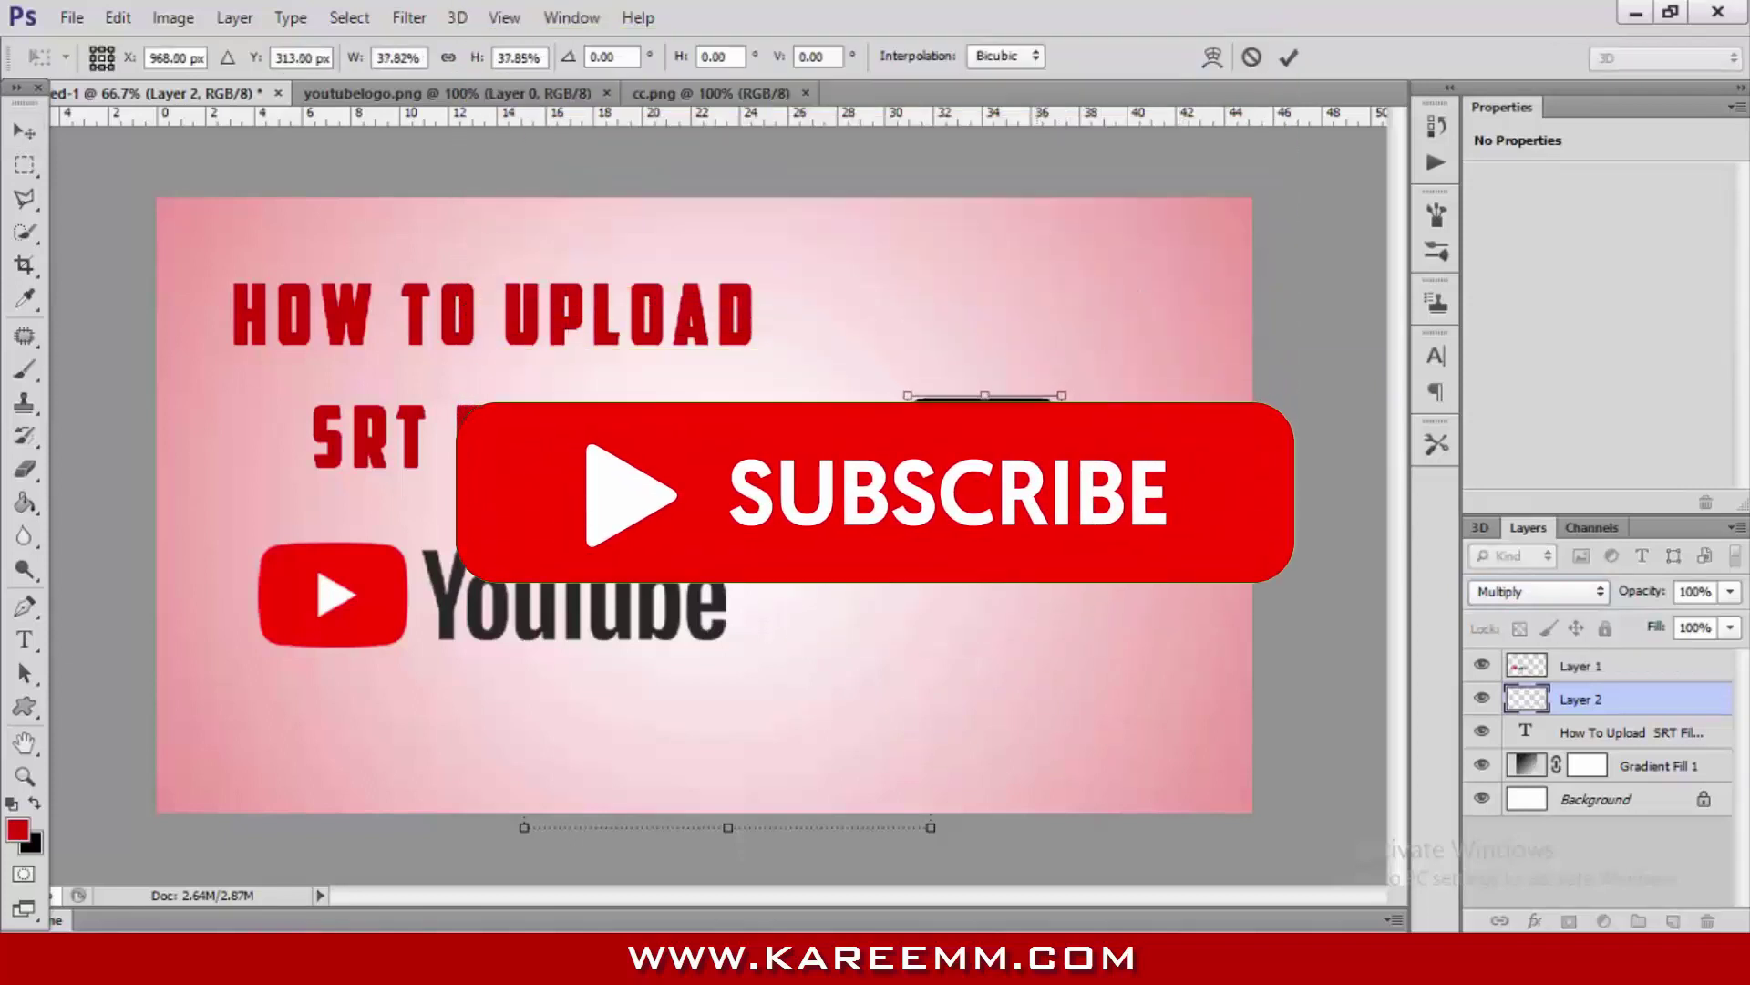
left_click_drag(985, 465, 969, 353)
key("Return")
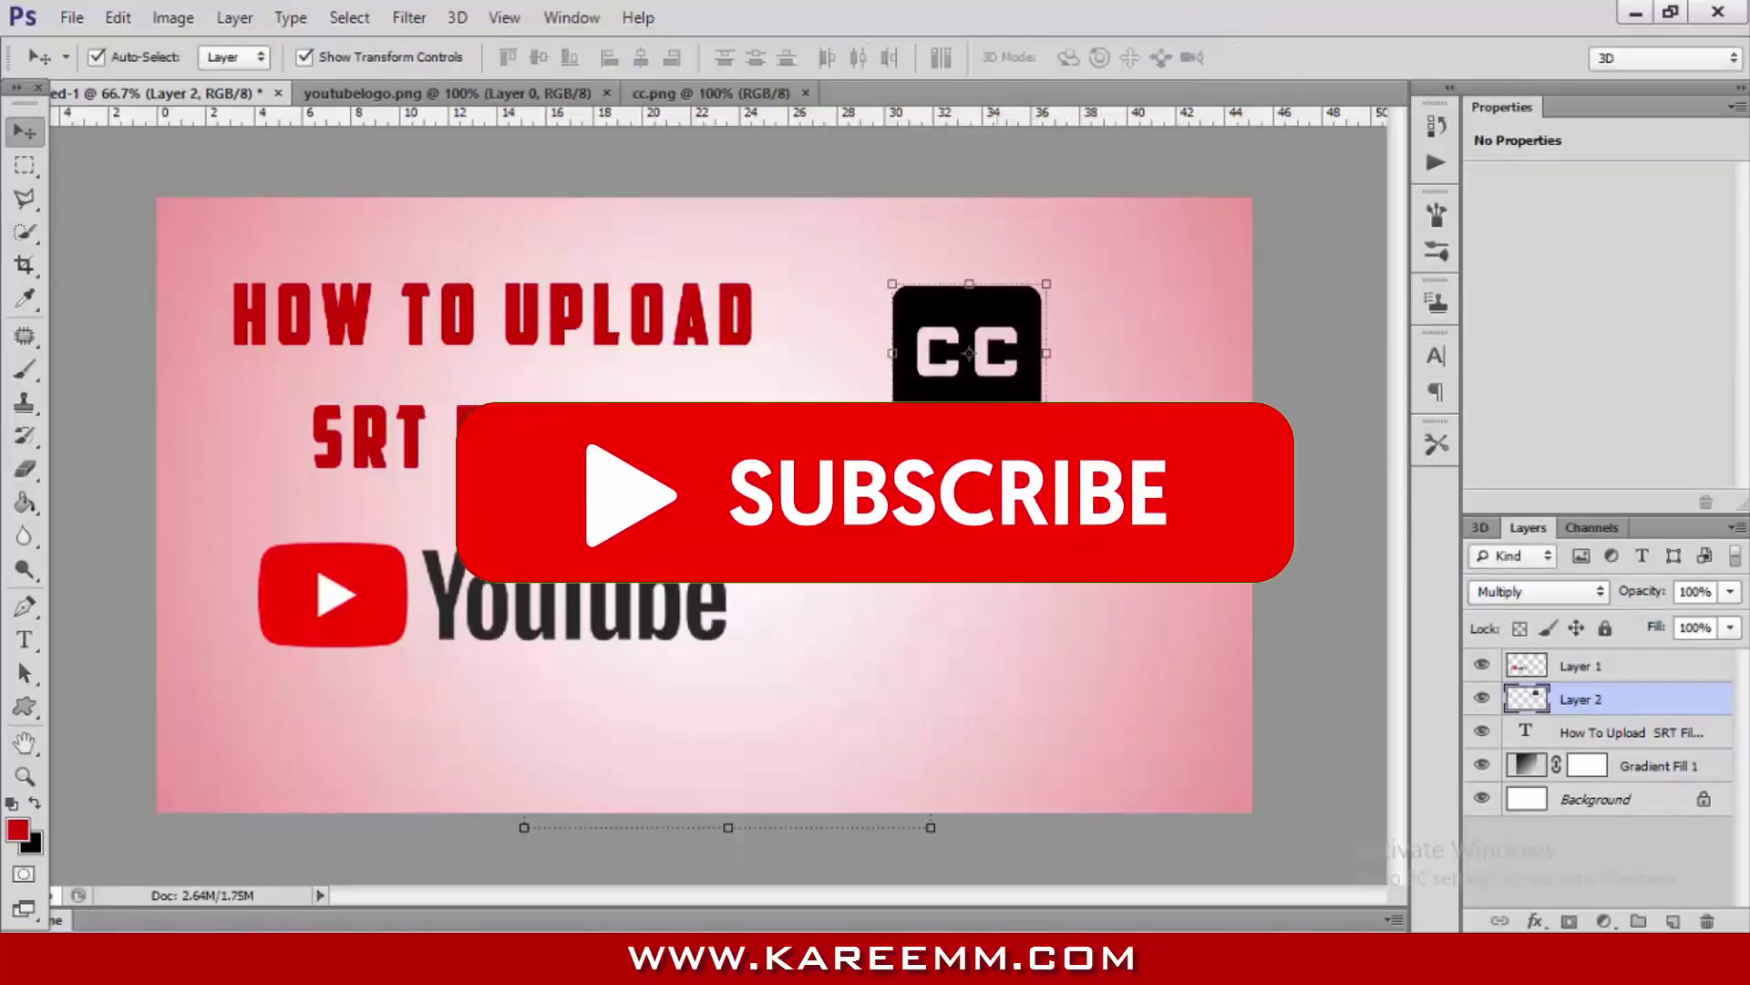